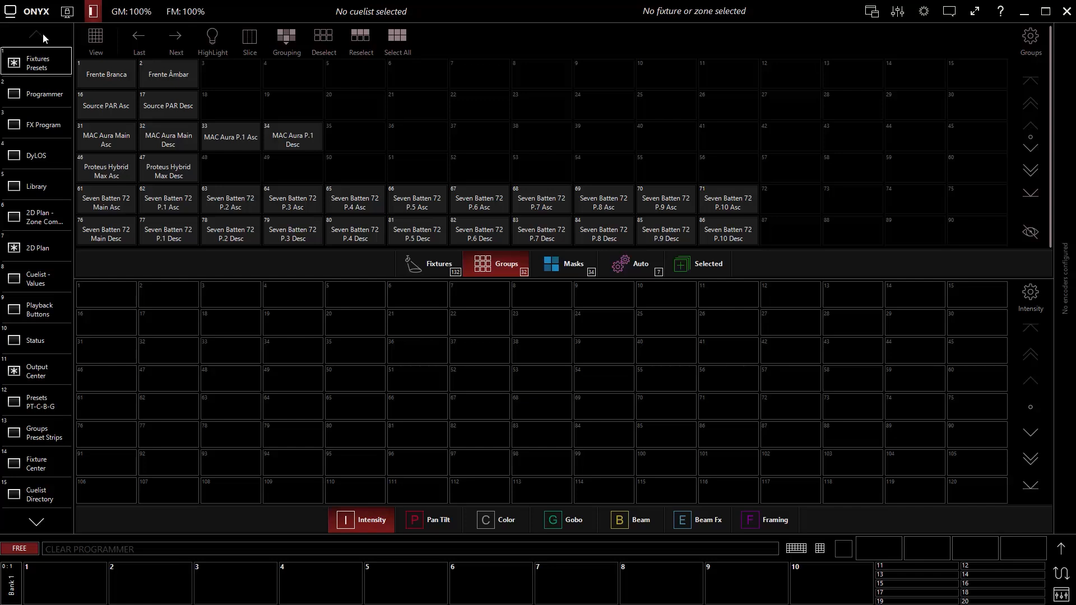
Look through the Pan Tilt, Color, Gobo, Beam, Beam Fx and Framing preset grids and the programmer contents
{"action": "left_click", "coordinate": [436, 523]}
{"action": "left_click", "coordinate": [499, 523]}
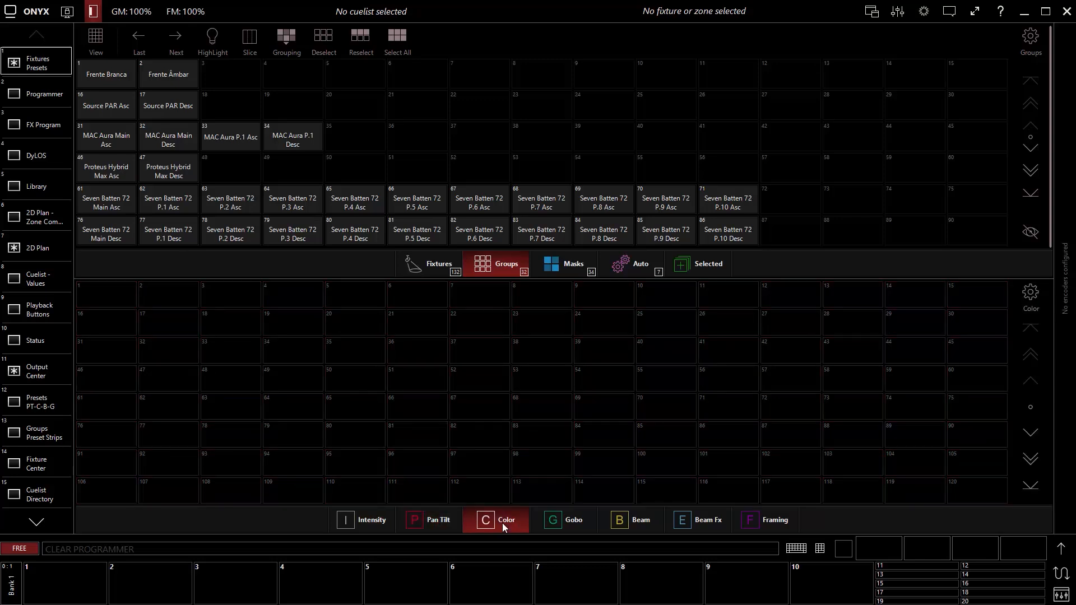
{"action": "left_click", "coordinate": [568, 522]}
{"action": "left_click", "coordinate": [633, 523]}
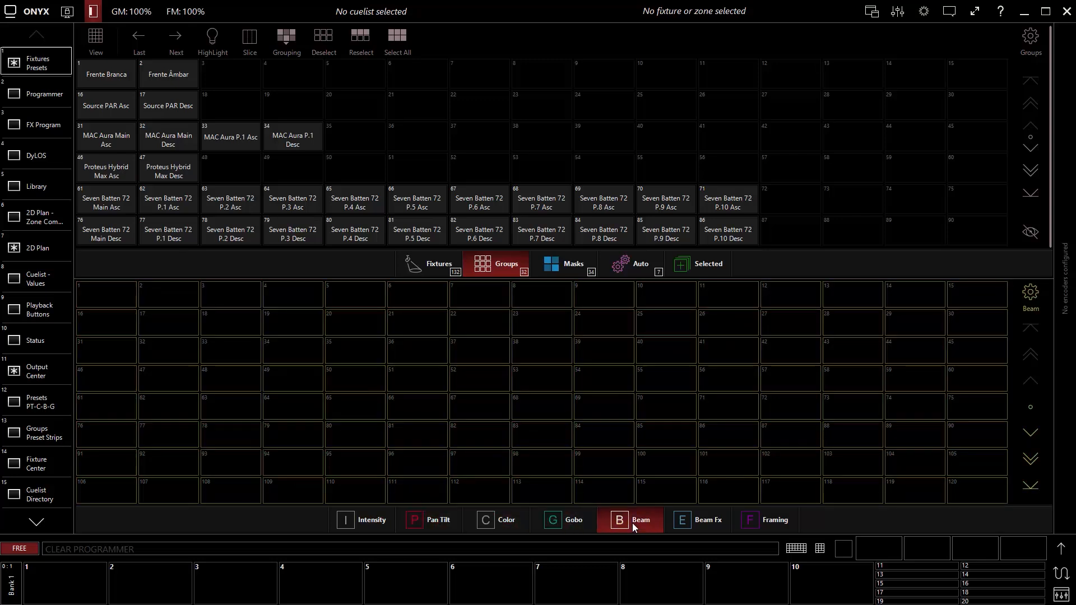
{"action": "left_click", "coordinate": [699, 523]}
{"action": "left_click", "coordinate": [761, 527]}
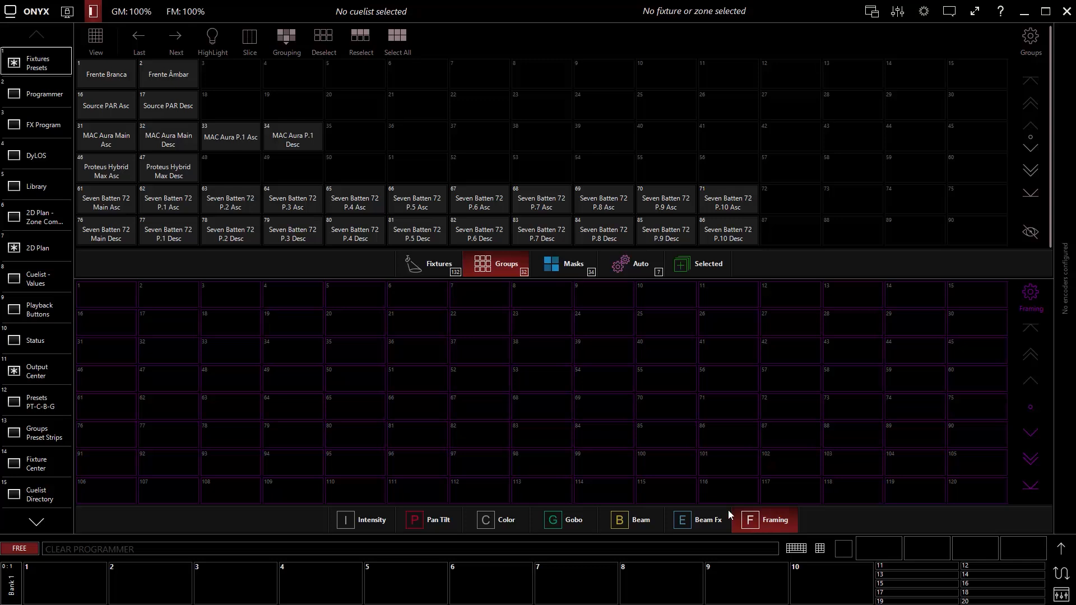
{"action": "left_click", "coordinate": [34, 96]}
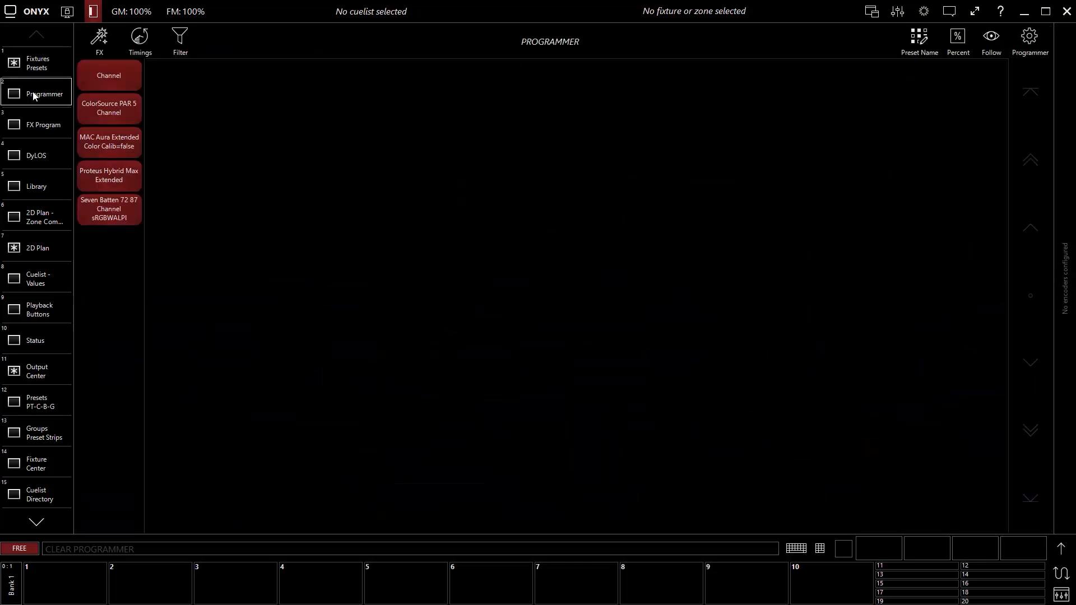
{"action": "left_click", "coordinate": [35, 64]}
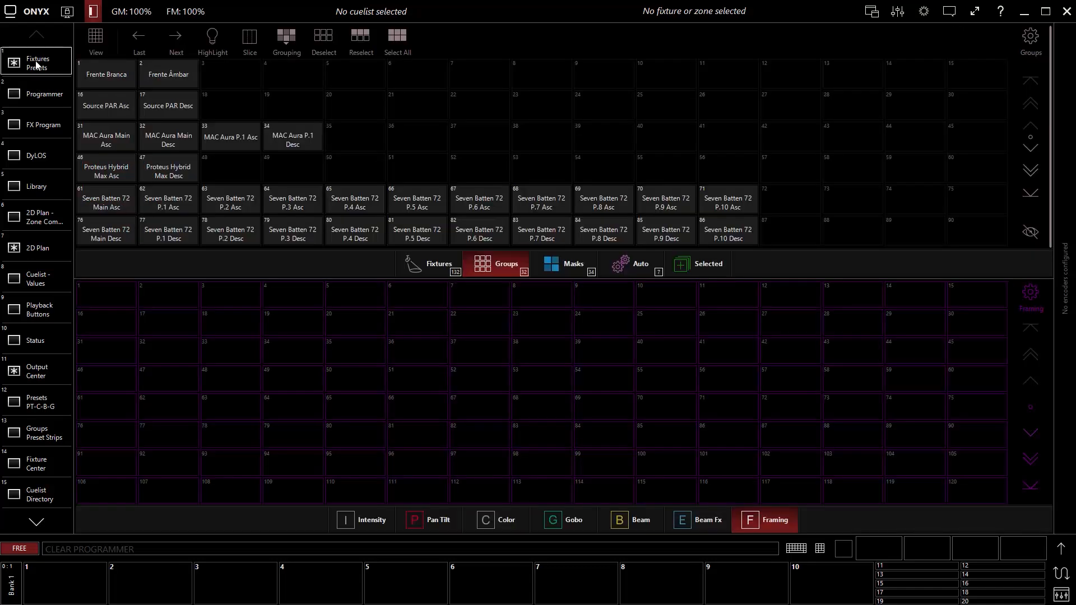
Select all fixtures and set their intensity output to Zero
{"action": "left_click", "coordinate": [400, 45]}
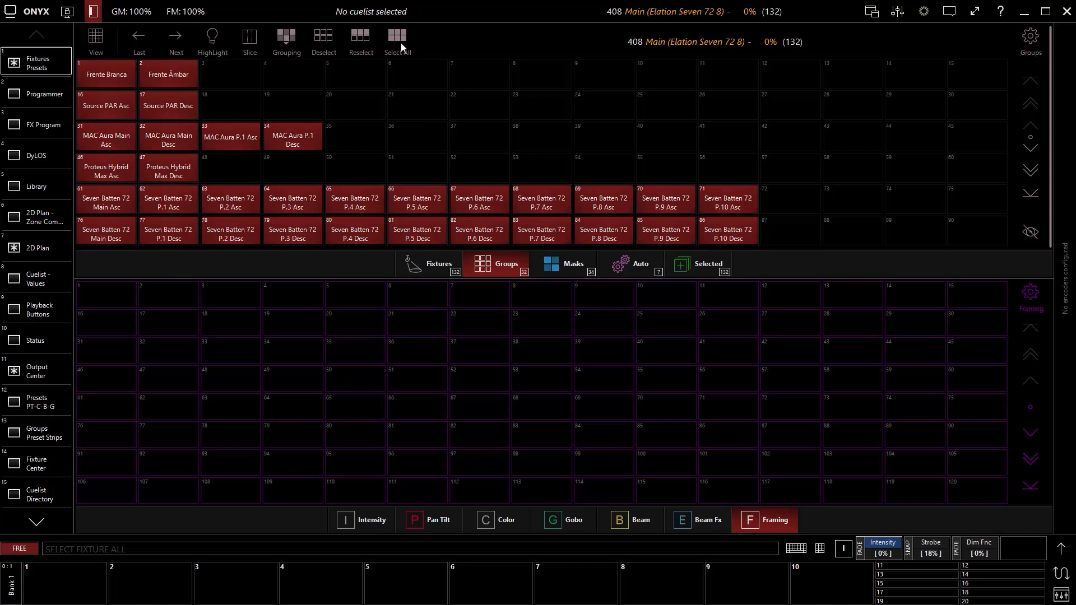
{"action": "left_click", "coordinate": [1056, 548]}
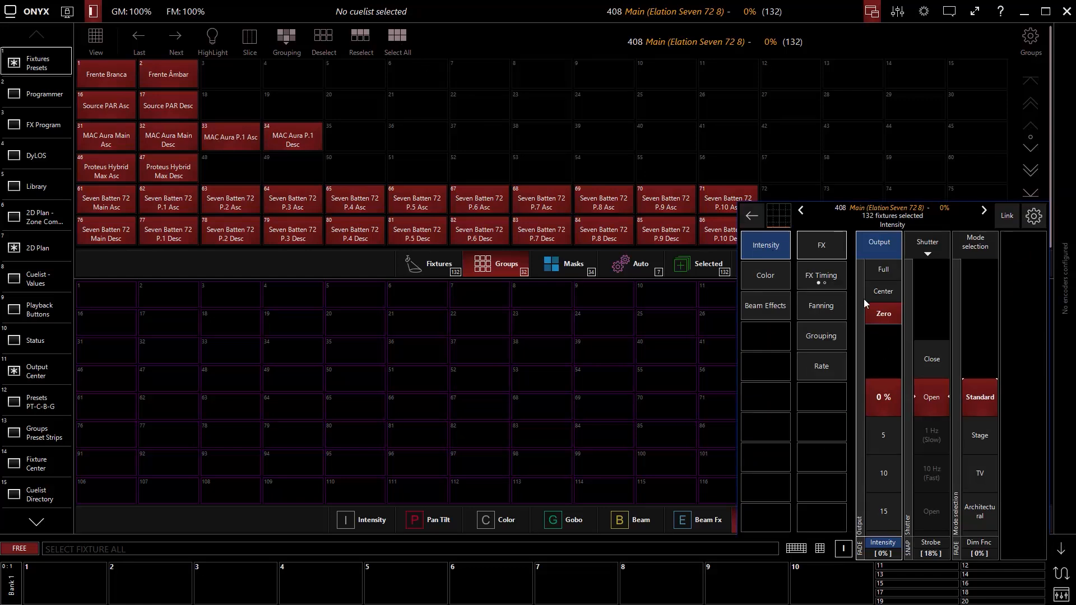
{"action": "left_click", "coordinate": [884, 313]}
Record the programmed intensity as Intensity preset 1 and name it "TODOS Intensidade 0%"
{"action": "left_click", "coordinate": [379, 520]}
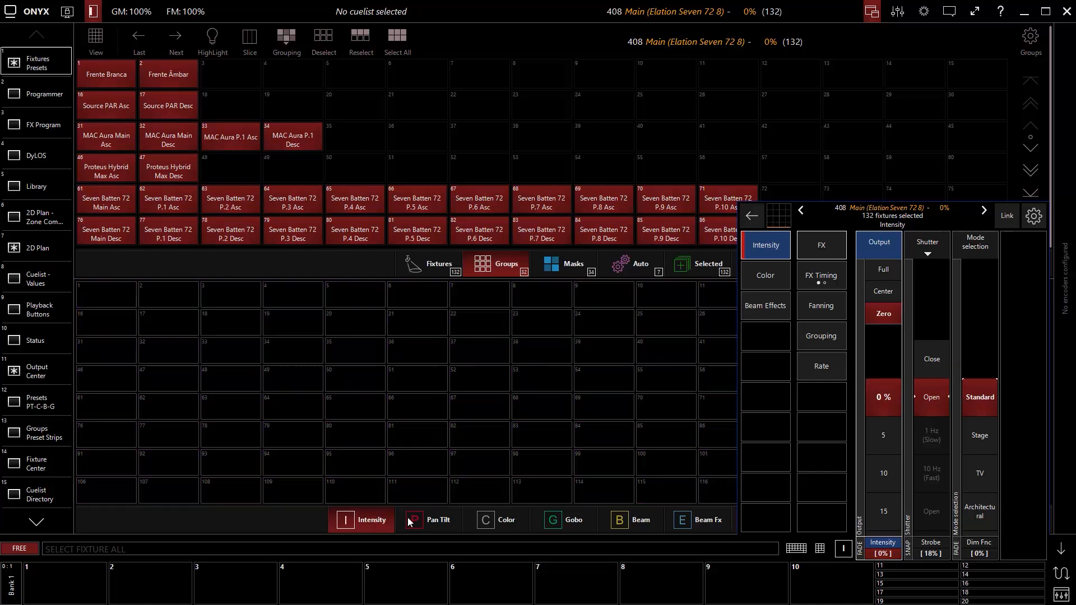
{"action": "left_click", "coordinate": [820, 548]}
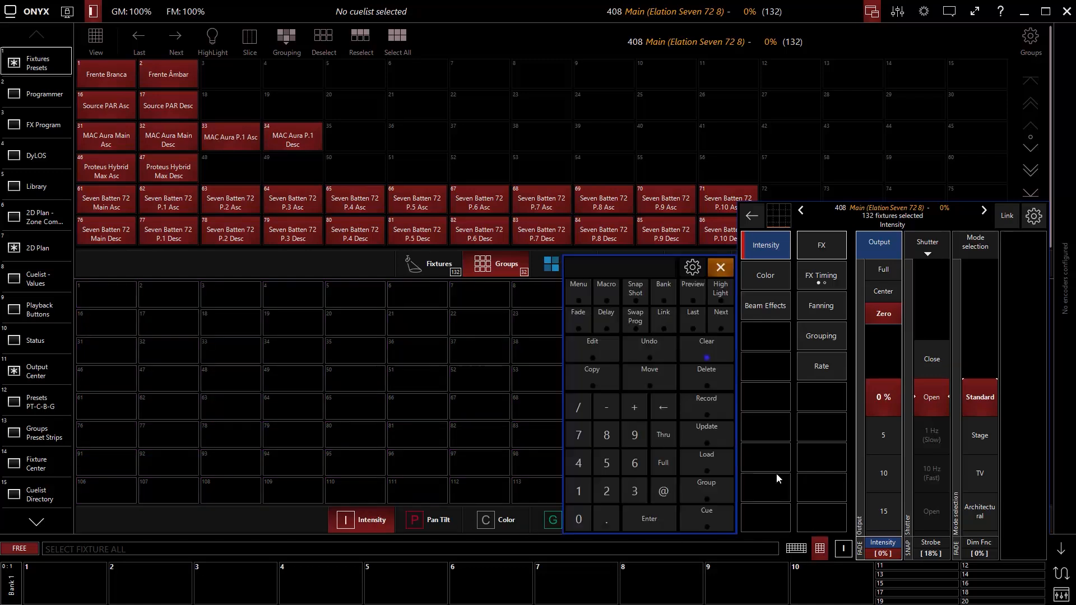
{"action": "left_click", "coordinate": [715, 407]}
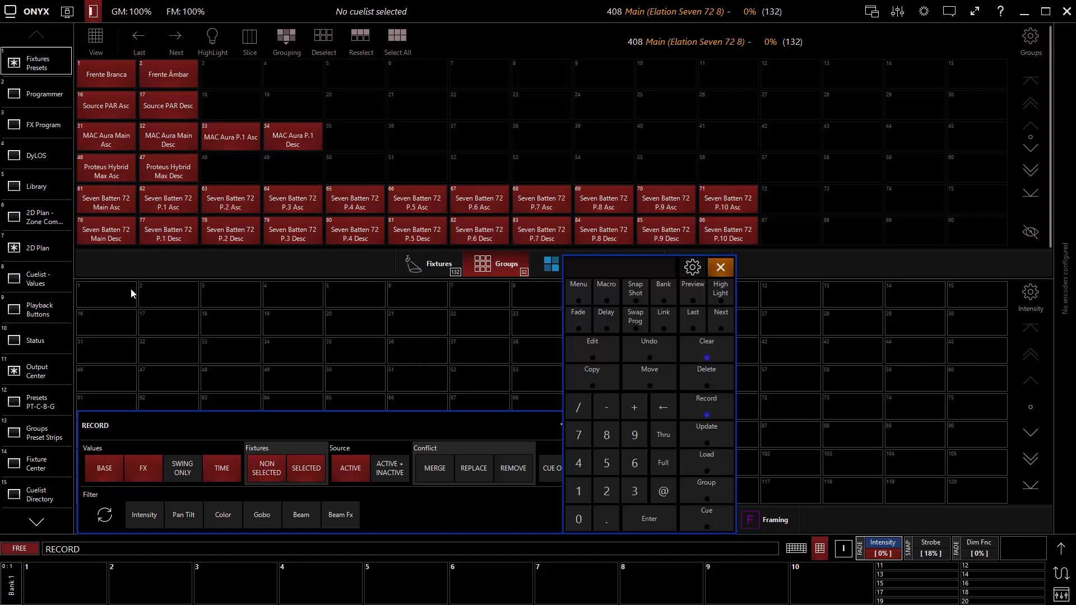
{"action": "left_click", "coordinate": [114, 291]}
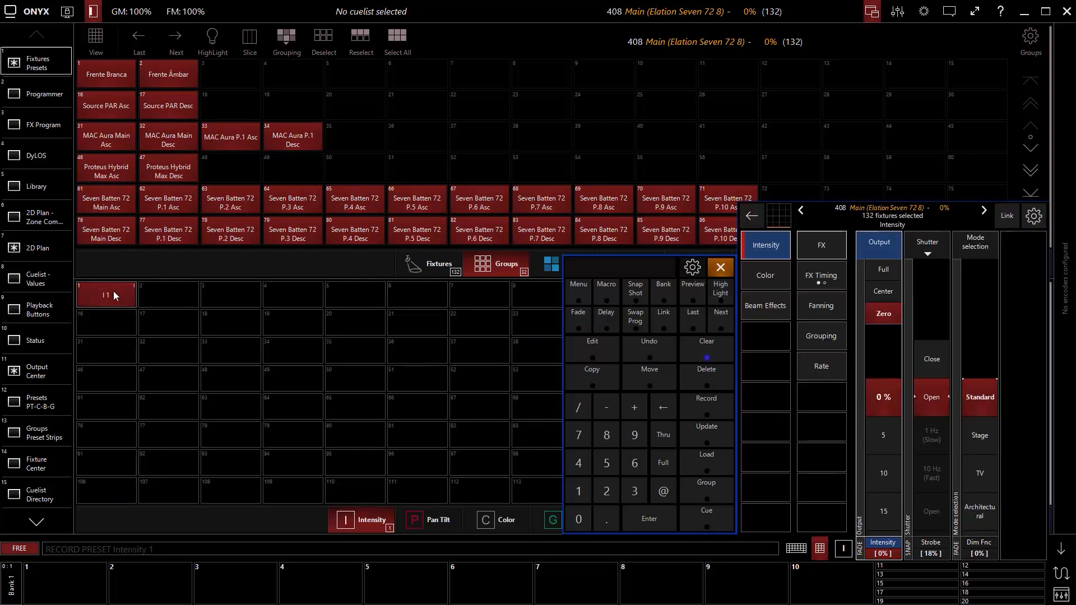
{"action": "type", "text": "Intensidade 0%"}
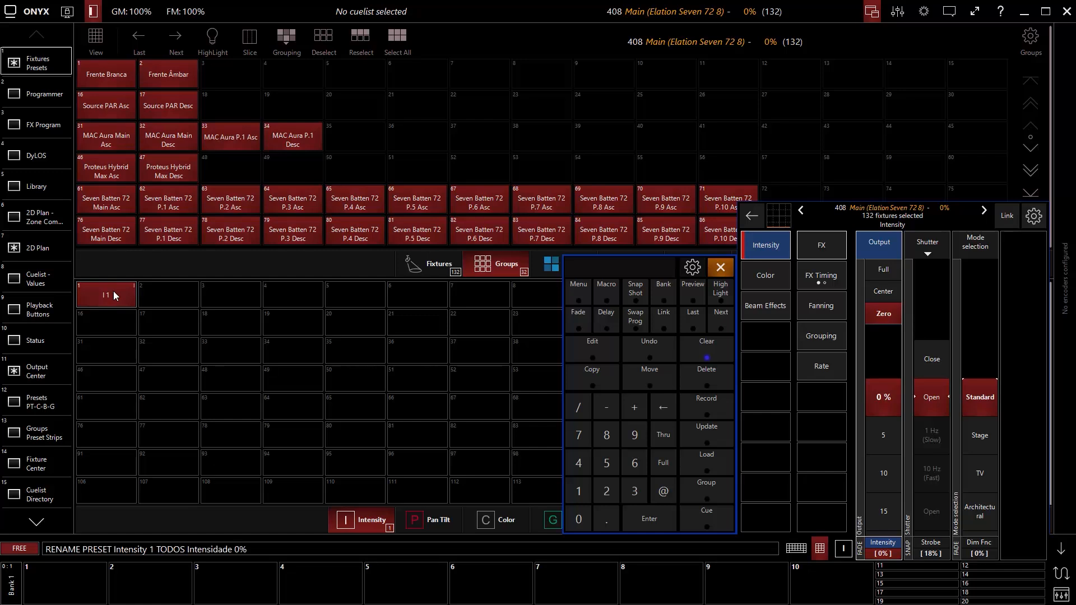
{"action": "key", "text": "Return"}
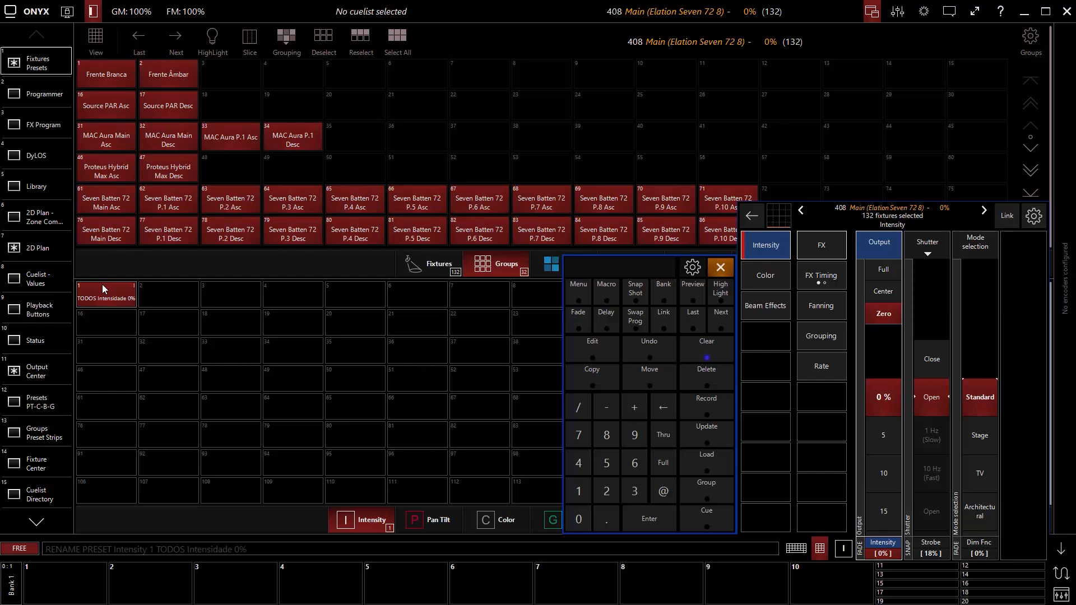
Set all fixtures to full intensity, record it as Intensity preset 2 named "TODOS Intensidade 100%", and clear the programmer
{"action": "left_click", "coordinate": [890, 264]}
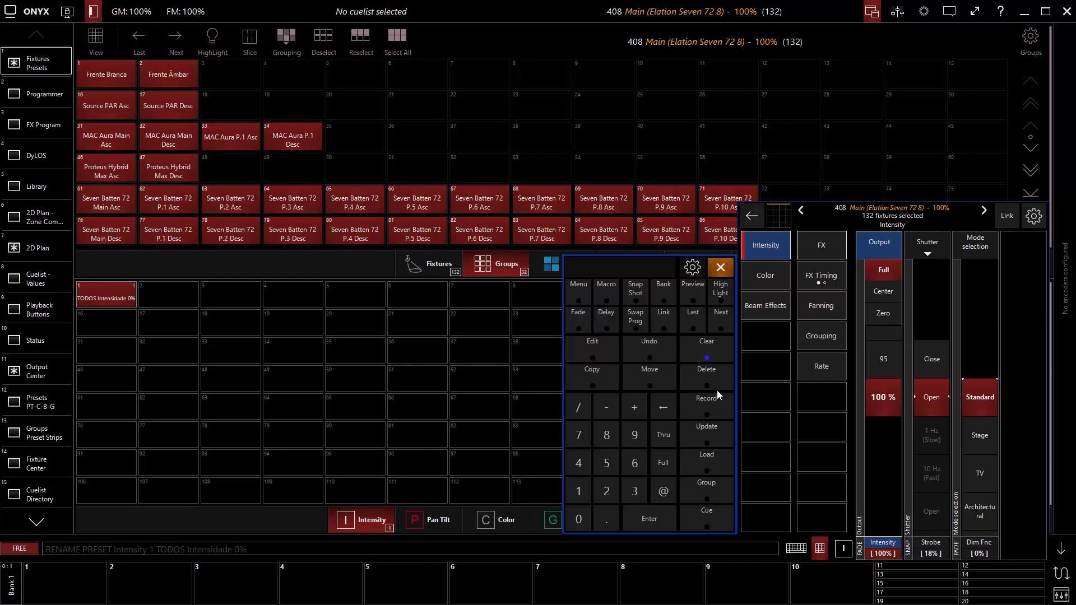
{"action": "left_click", "coordinate": [704, 403]}
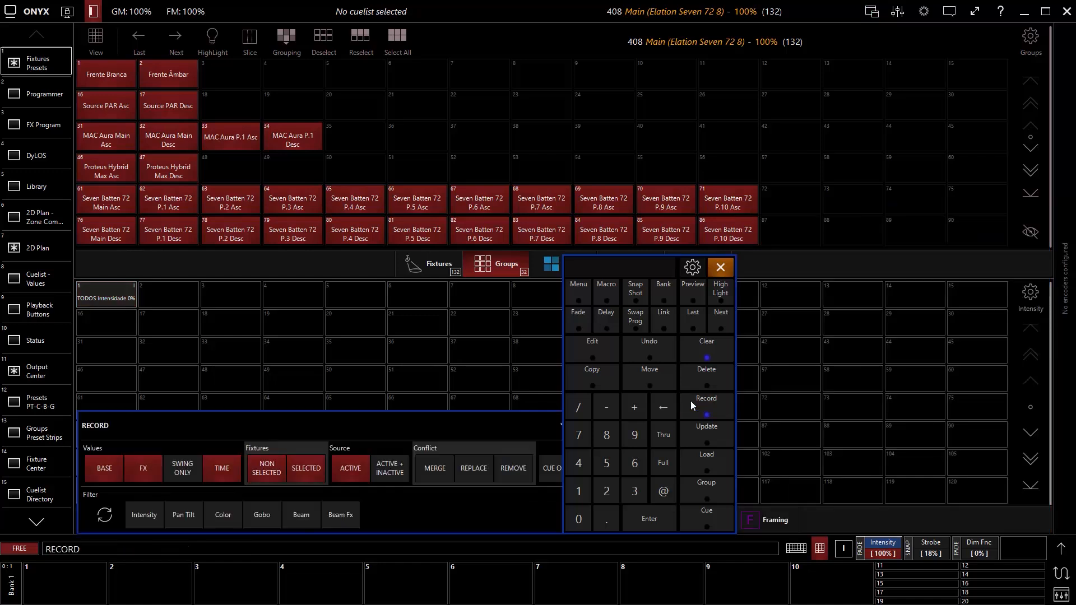
{"action": "left_click", "coordinate": [174, 296]}
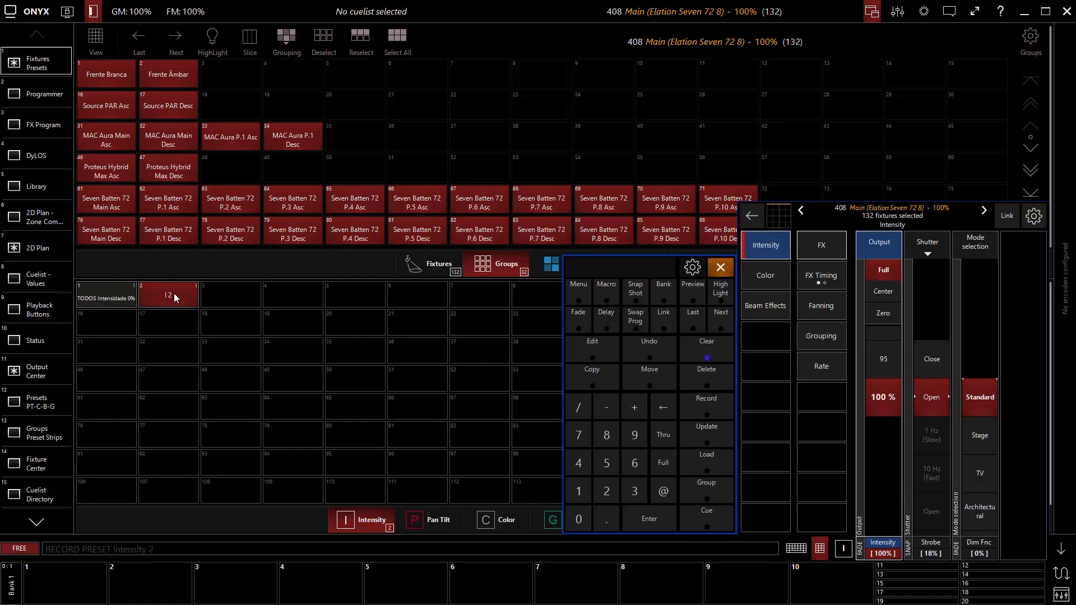
{"action": "left_click", "coordinate": [174, 293]}
{"action": "type", "text": "DOS"}
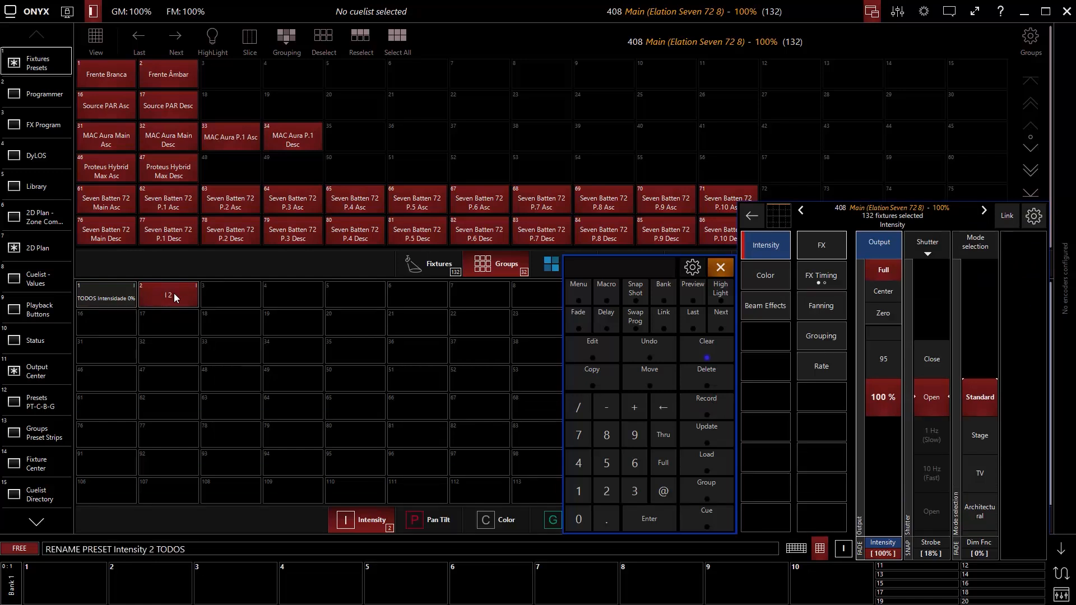
{"action": "type", "text": " Intensidade 100%"}
{"action": "key", "text": "Return"}
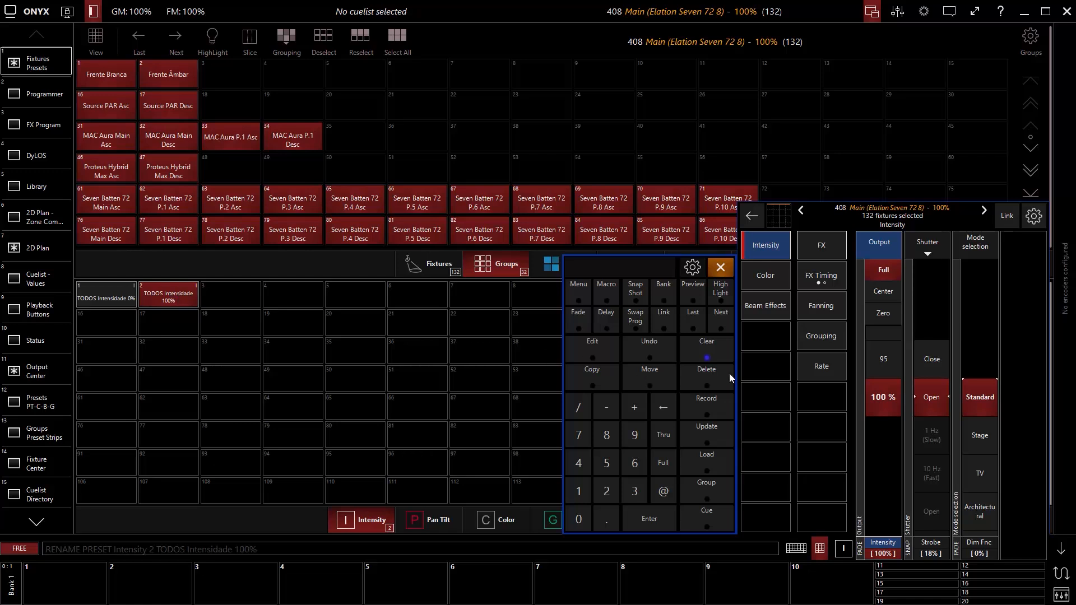
{"action": "left_click", "coordinate": [714, 354]}
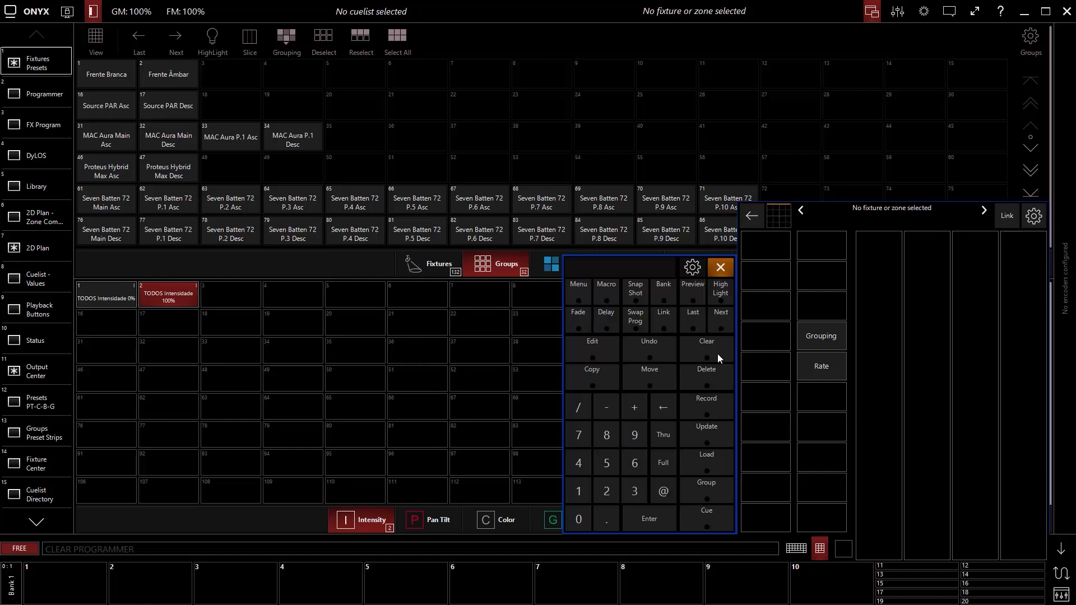
Test the TODOS Intensidade 100% preset on the Frente Branca group, checking it in the programmer before clearing it
{"action": "left_click", "coordinate": [116, 76]}
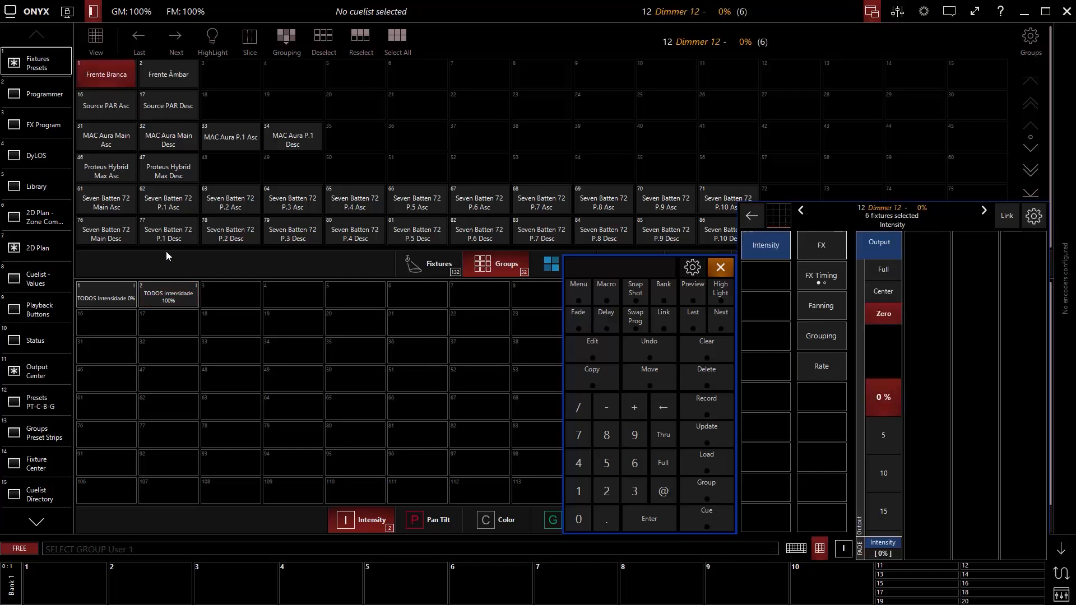
{"action": "left_click", "coordinate": [167, 293]}
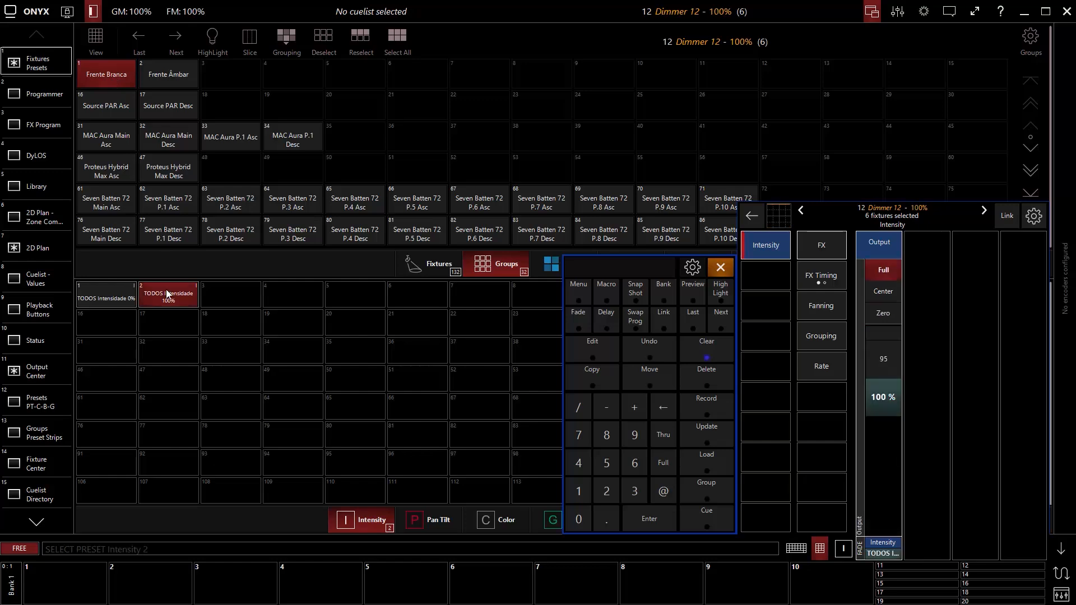
{"action": "left_click", "coordinate": [38, 94]}
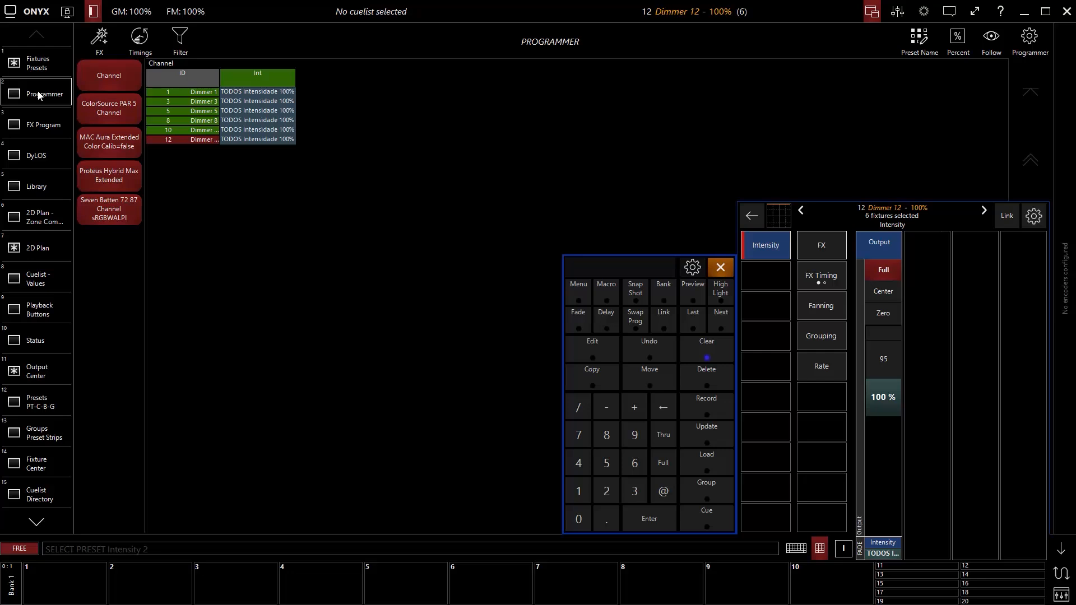
{"action": "left_click", "coordinate": [701, 344]}
{"action": "left_click", "coordinate": [701, 344]}
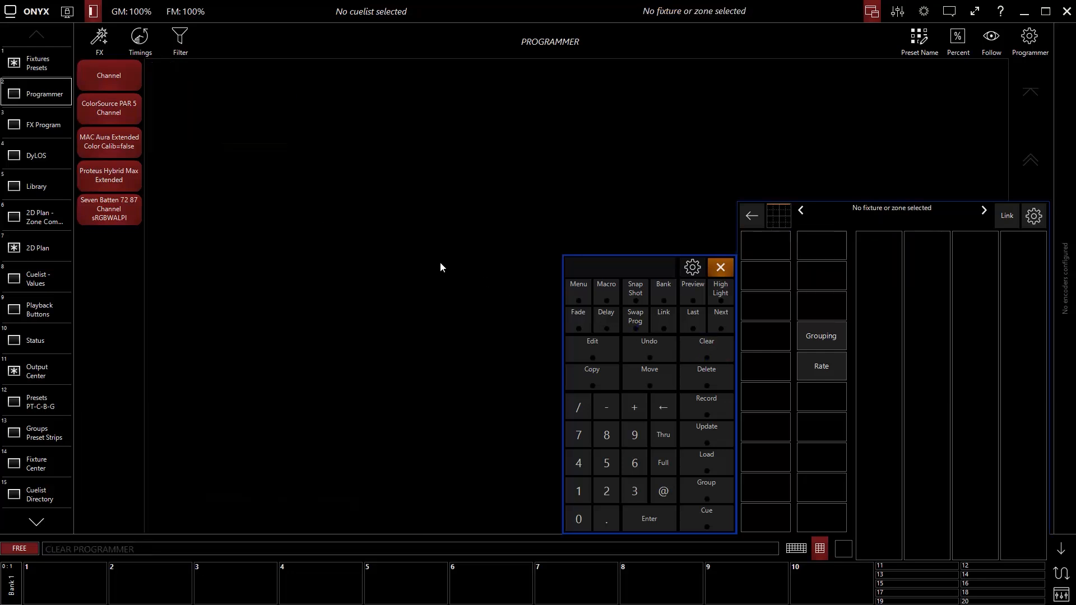
Test the TODOS Intensidade 0% preset with no fixtures selected, reviewing every fixture type in the programmer before clearing it
{"action": "left_click", "coordinate": [38, 63]}
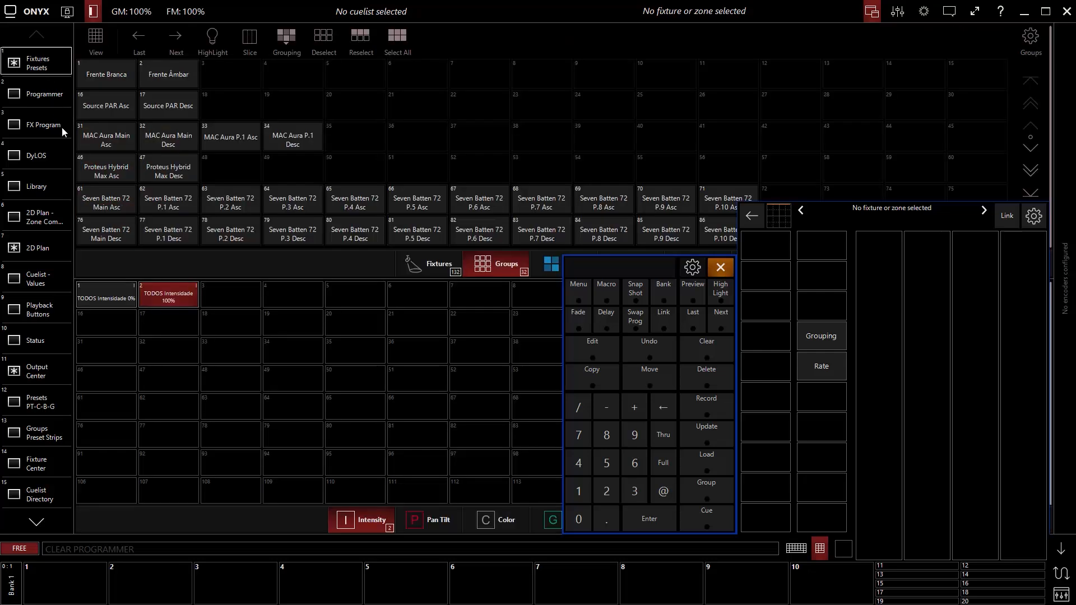
{"action": "left_click", "coordinate": [110, 297]}
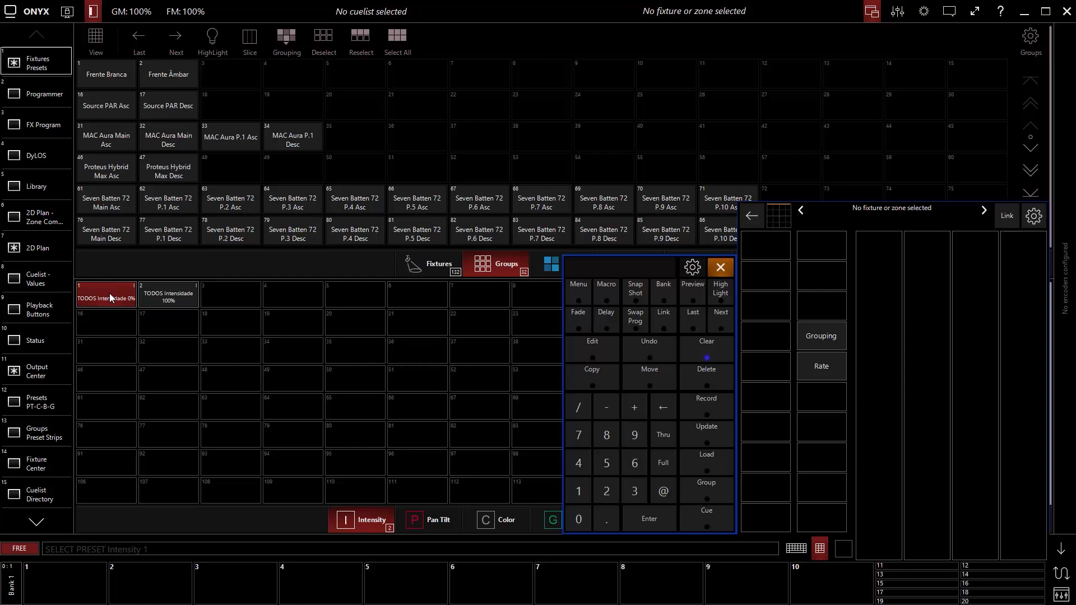
{"action": "left_click", "coordinate": [44, 94]}
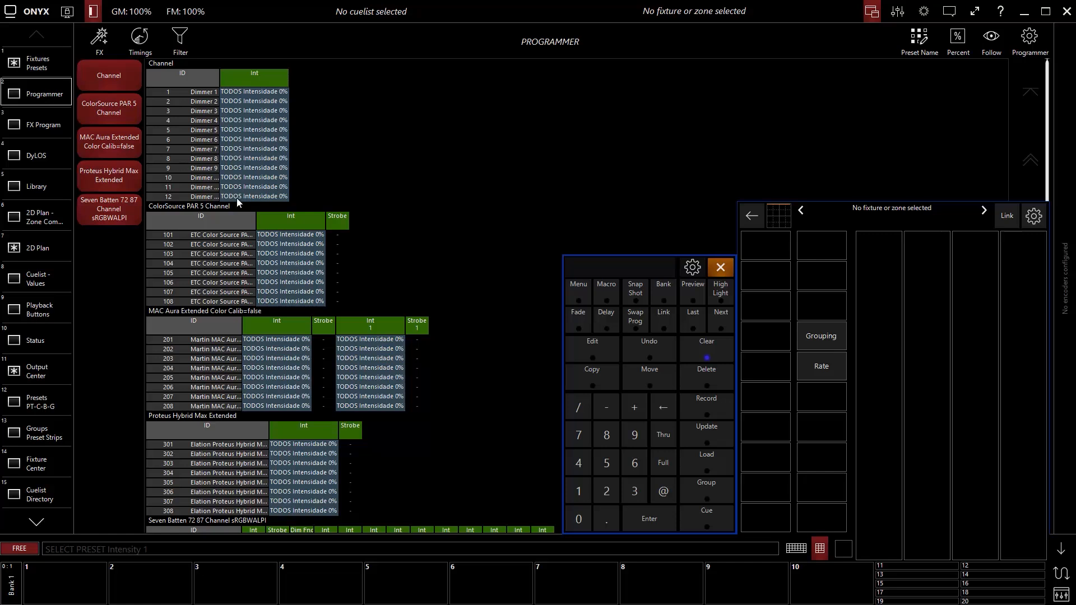
{"action": "scroll", "coordinate": [246, 226], "scroll_direction": "down", "scroll_amount": 3}
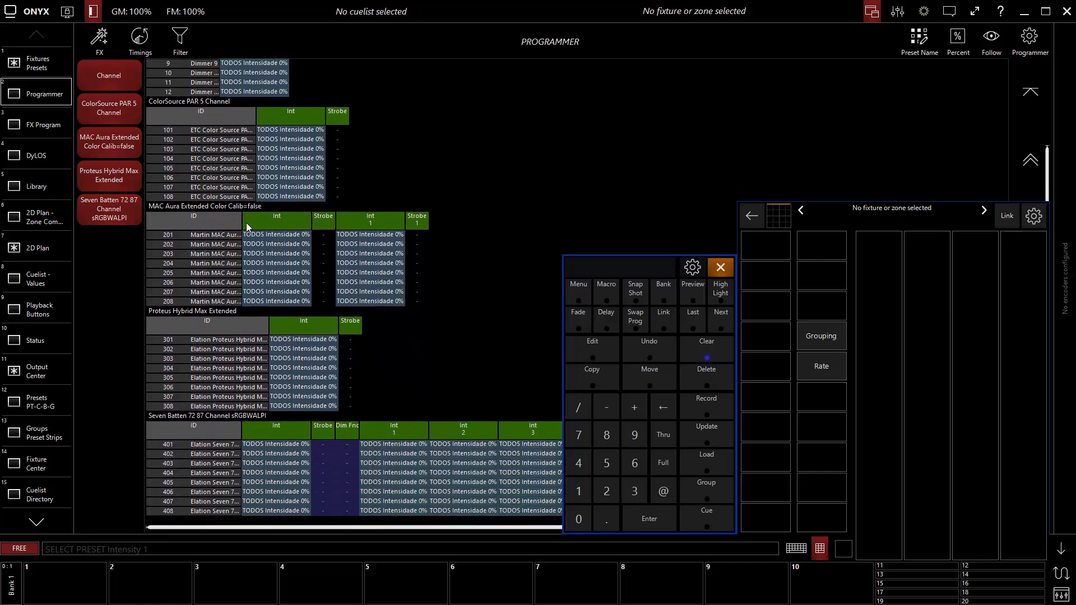
{"action": "scroll", "coordinate": [247, 226], "scroll_direction": "up", "scroll_amount": 1}
{"action": "scroll", "coordinate": [247, 226], "scroll_direction": "up", "scroll_amount": 3}
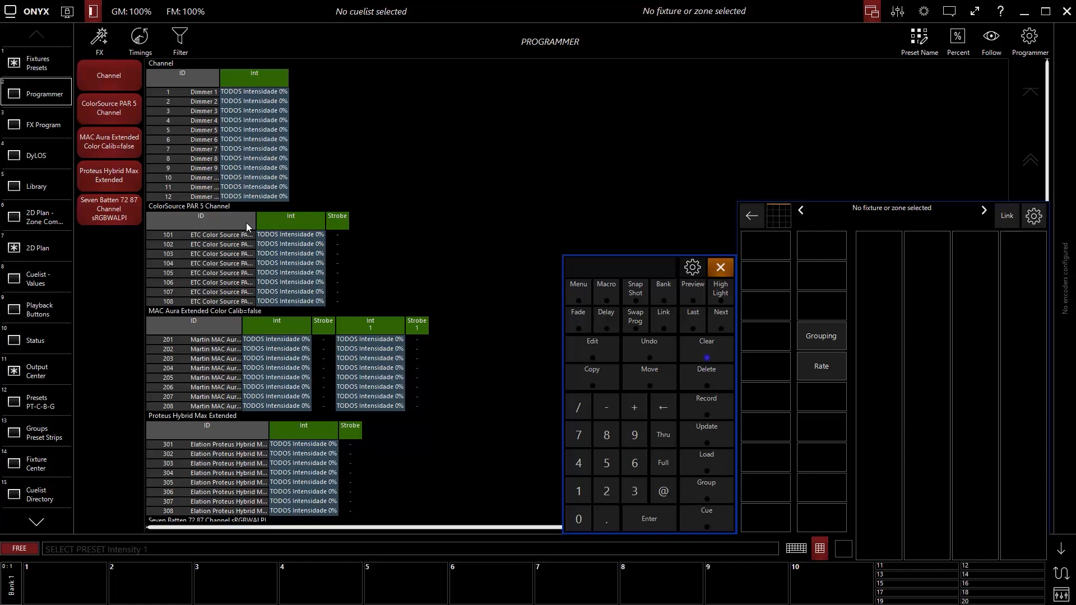
{"action": "left_click", "coordinate": [706, 349]}
{"action": "left_click", "coordinate": [705, 348]}
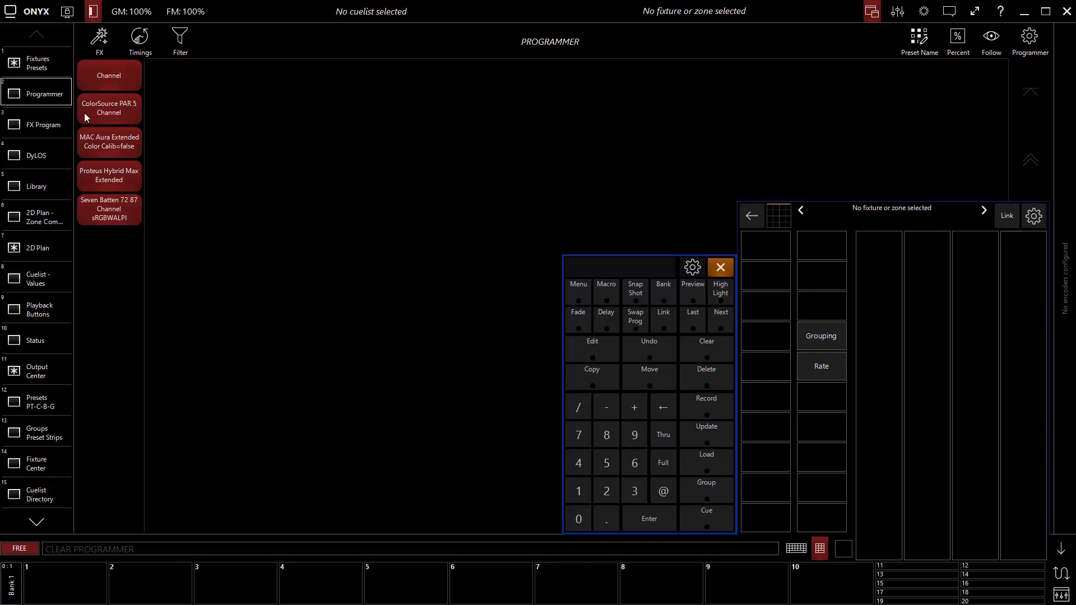
Load only the base pan and tilt values, without FX, for the Proteus Hybrid Max Asc group
{"action": "left_click", "coordinate": [35, 64]}
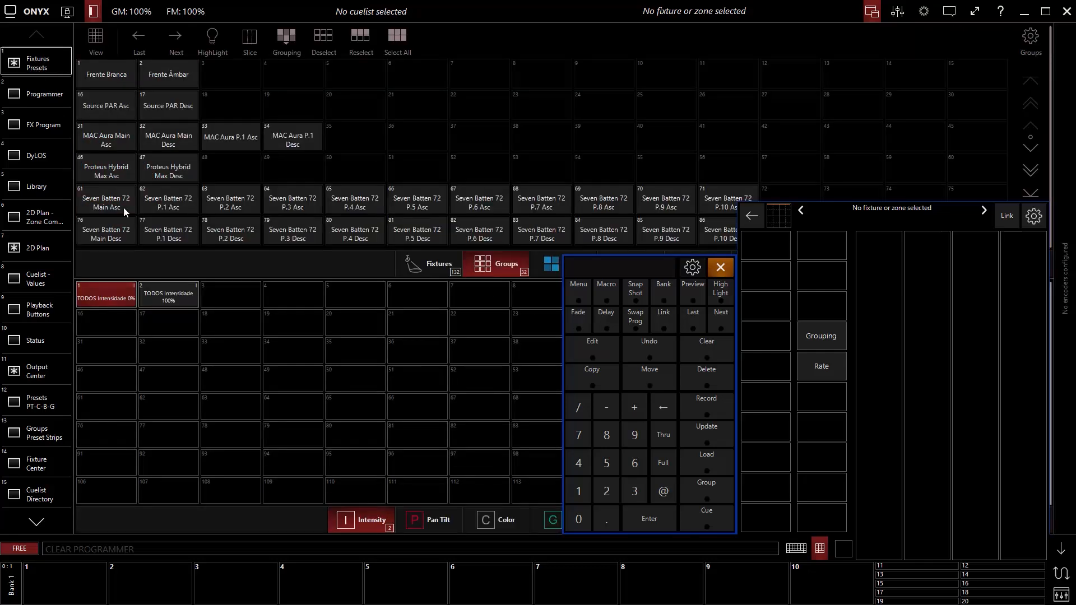
{"action": "left_click", "coordinate": [441, 520]}
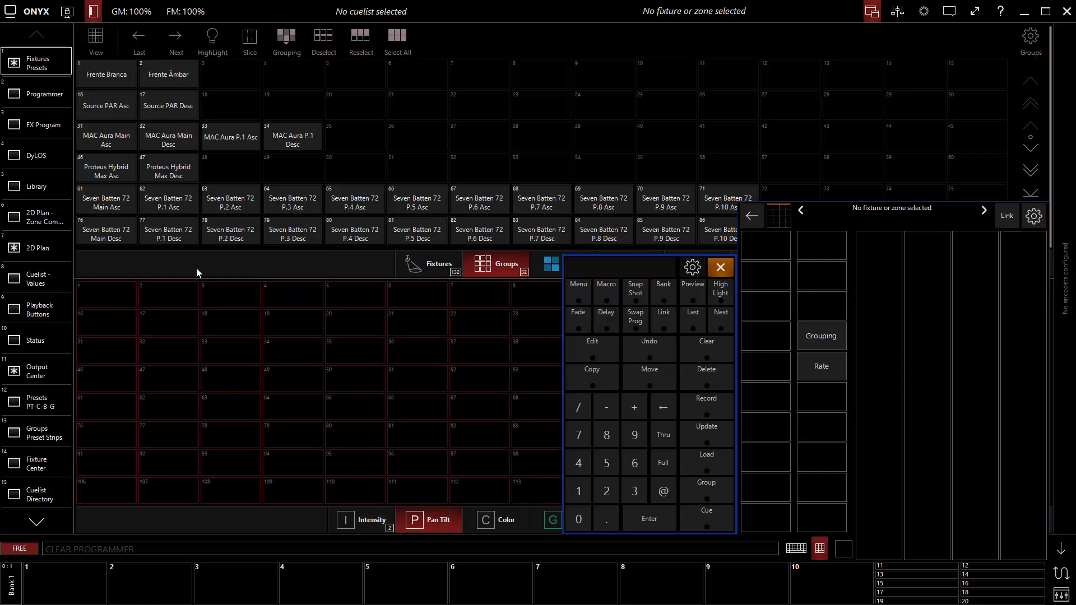
{"action": "left_click", "coordinate": [102, 168]}
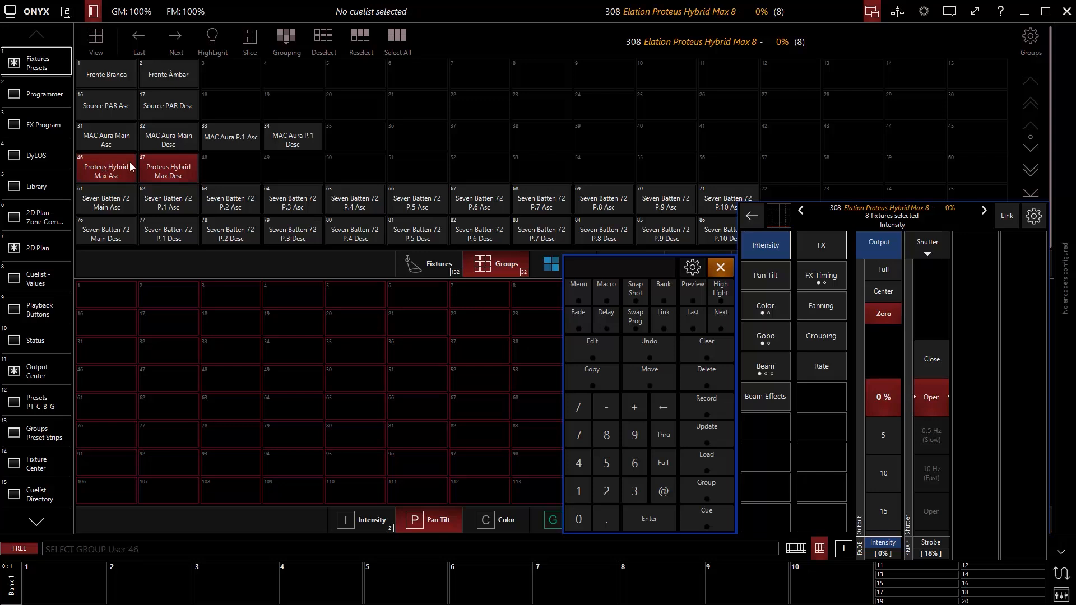
{"action": "left_click", "coordinate": [765, 276]}
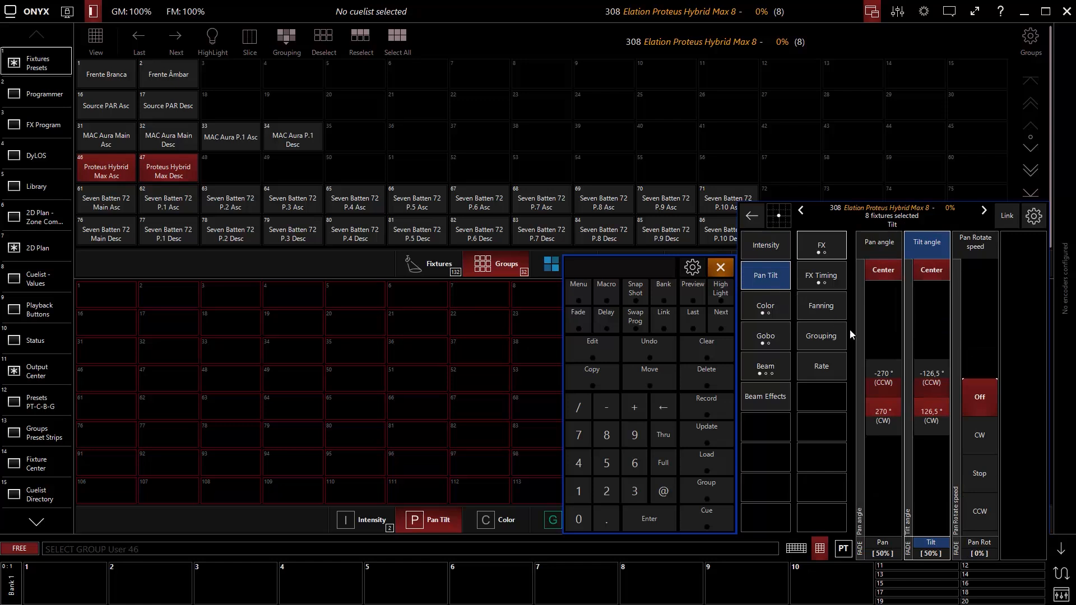
{"action": "right_click", "coordinate": [882, 386]}
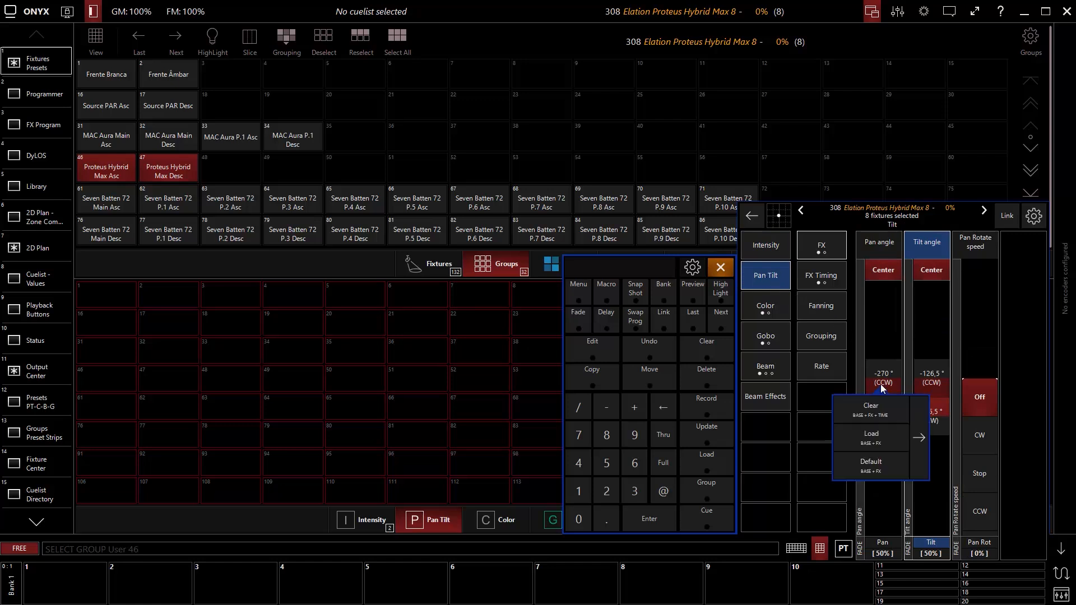
{"action": "left_click", "coordinate": [918, 438]}
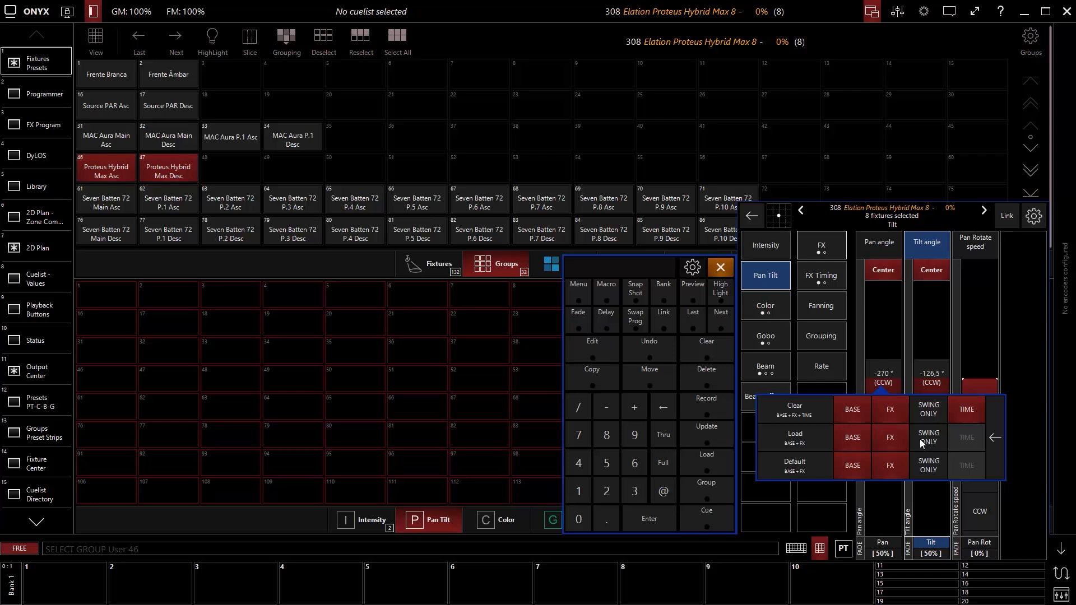
{"action": "left_click", "coordinate": [885, 440]}
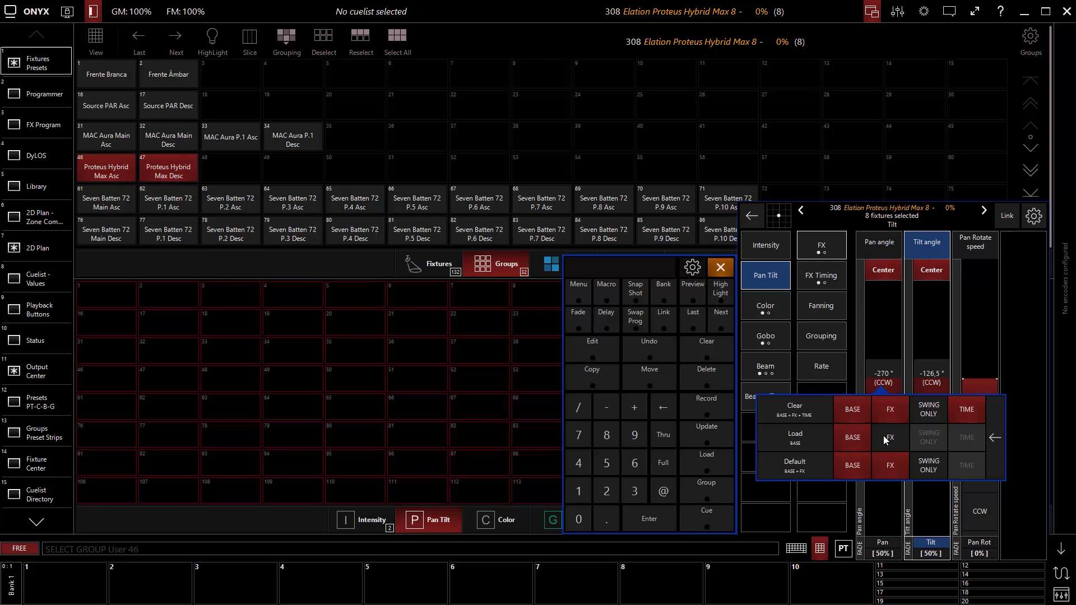
{"action": "left_click", "coordinate": [824, 435]}
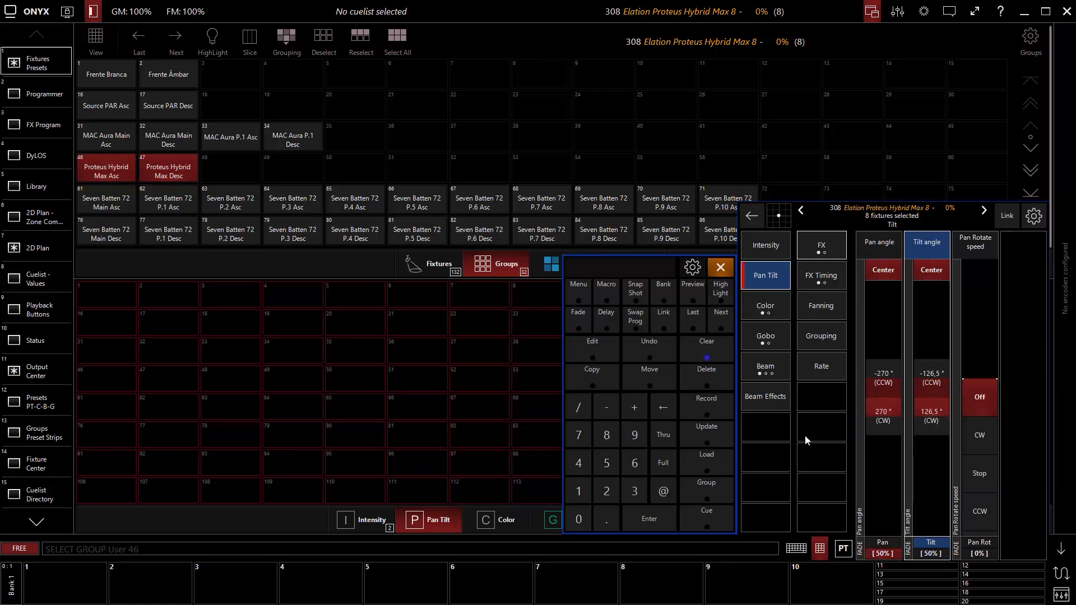
{"action": "left_click", "coordinate": [930, 393]}
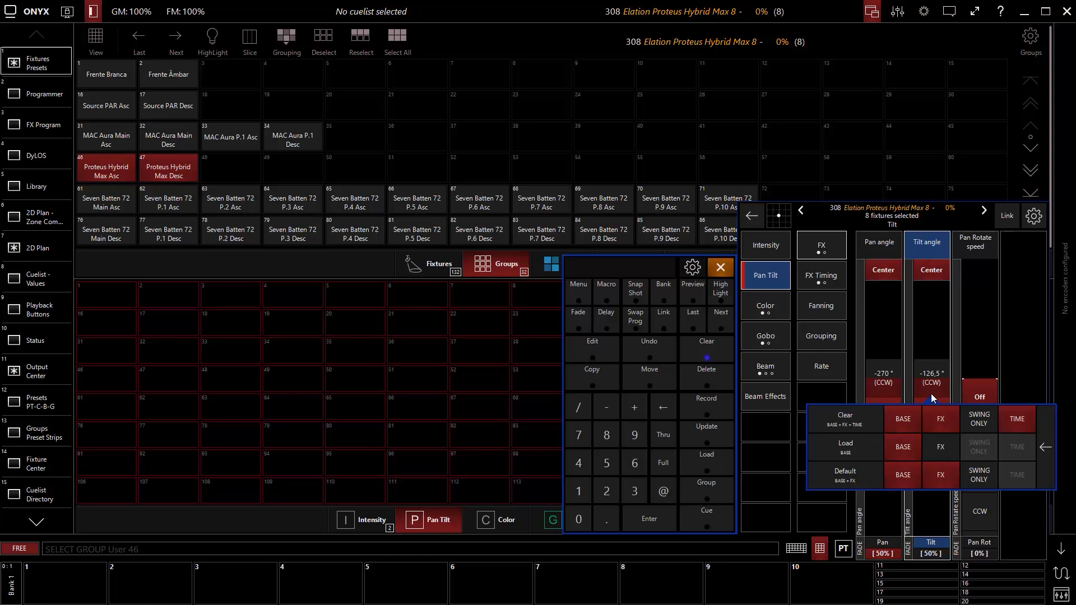
{"action": "left_click", "coordinate": [851, 450]}
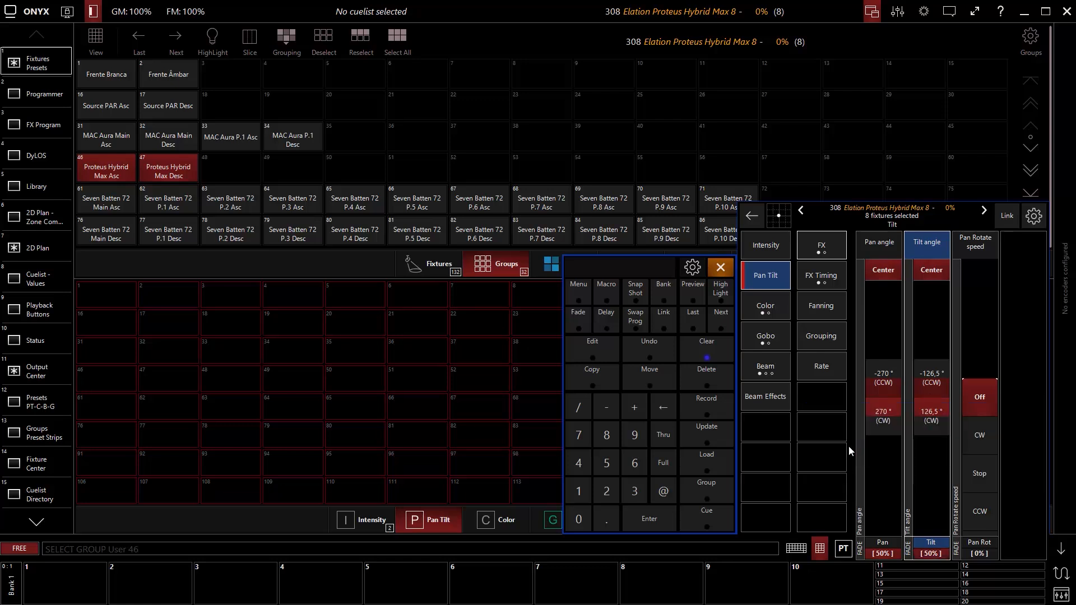
Record the loaded position as Pan Tilt preset 1, name it "Proteus Posição Inicial", and clear the programmer
{"action": "left_click", "coordinate": [709, 402]}
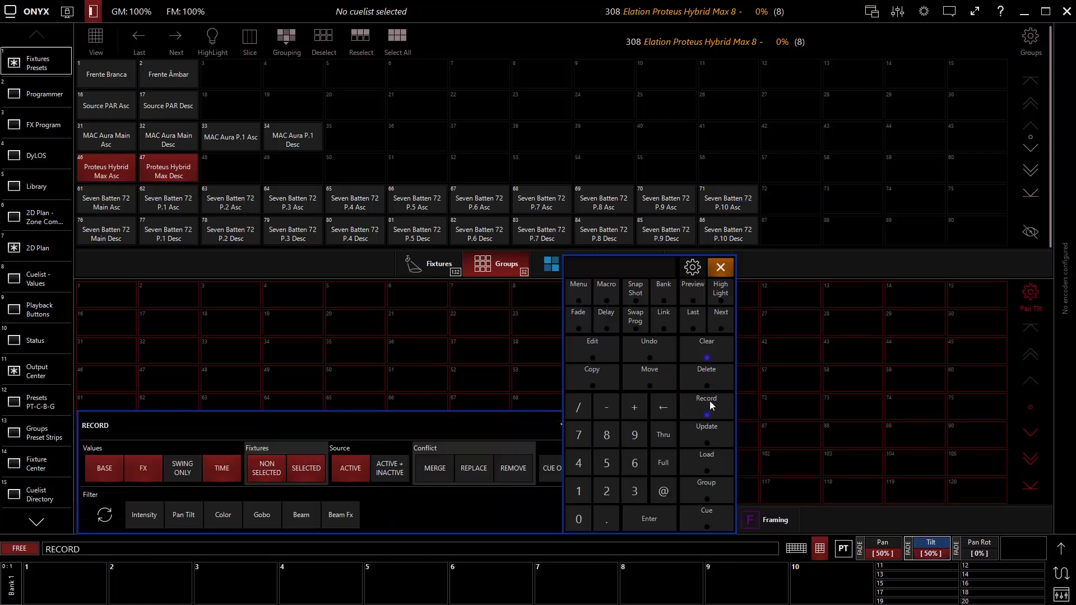
{"action": "left_click", "coordinate": [111, 294]}
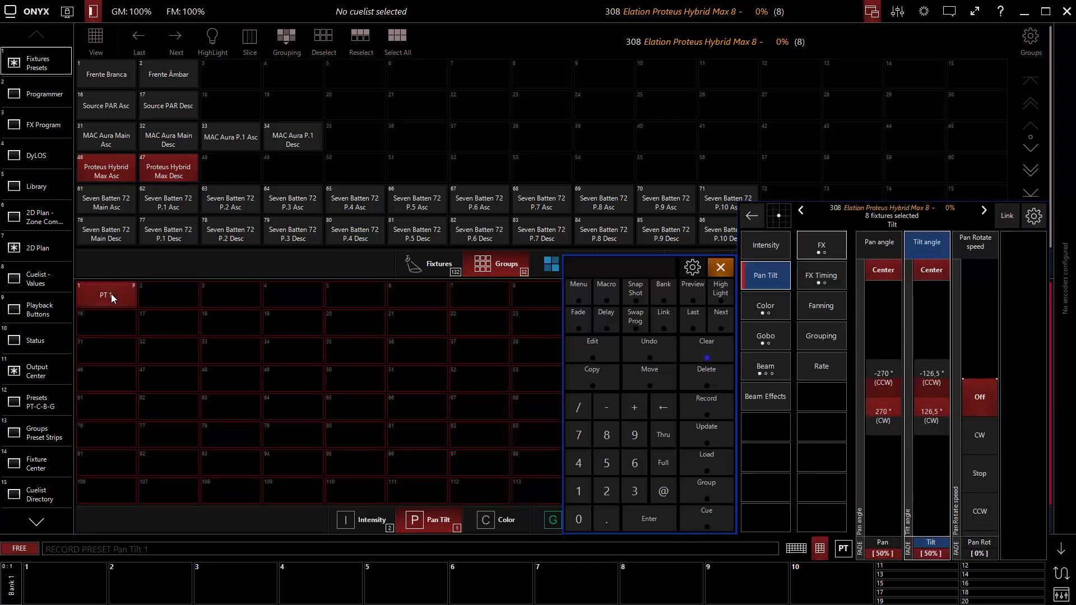
{"action": "type", "text": "Proteus Posi"}
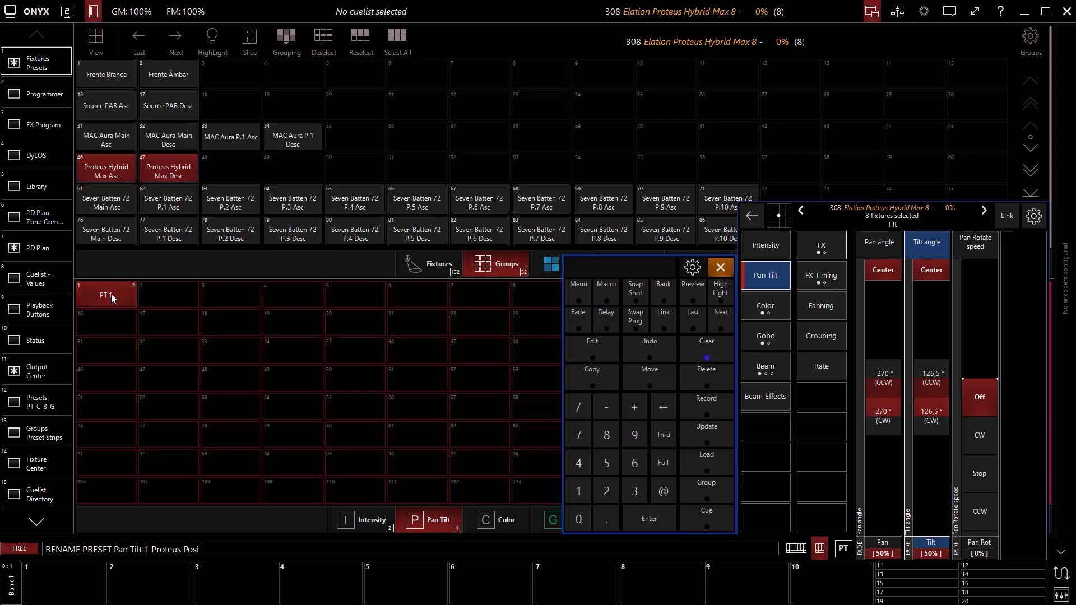
{"action": "type", "text": "ção Inicial"}
{"action": "key", "text": "Return"}
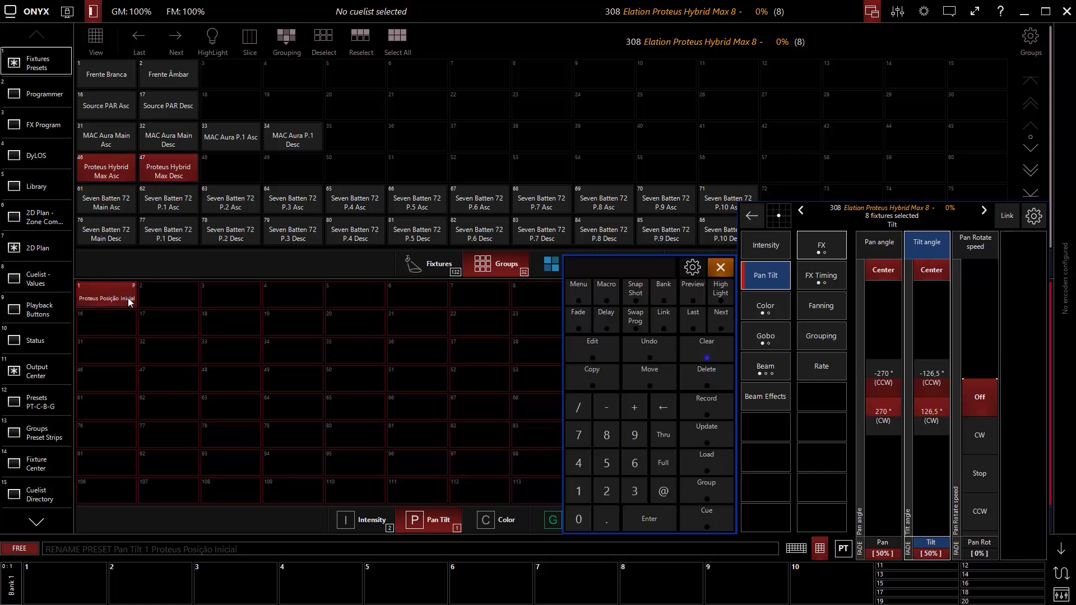
{"action": "left_click", "coordinate": [708, 351]}
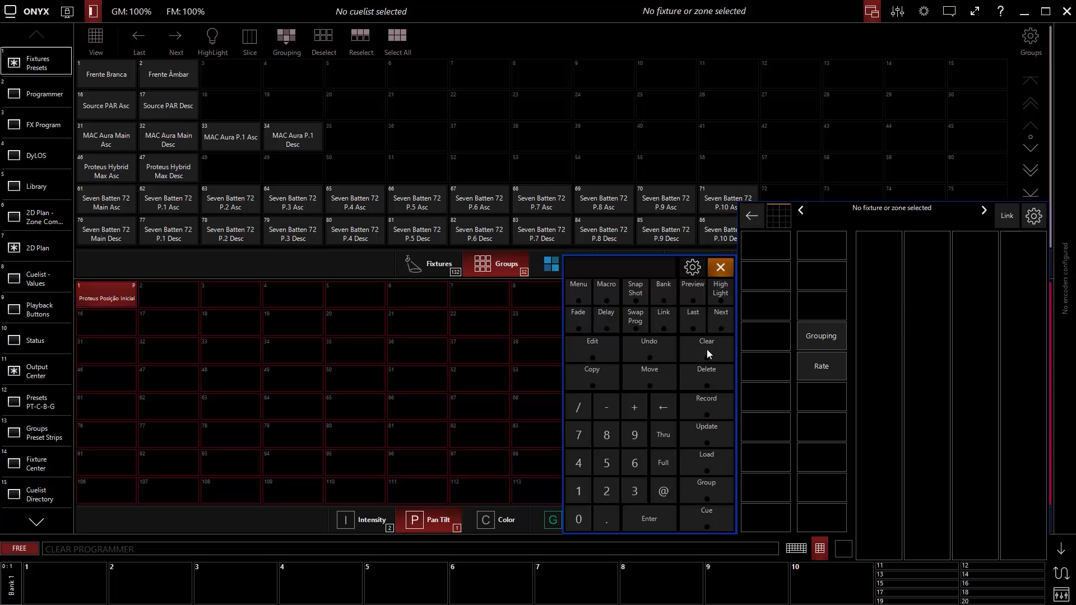
Set the Proteus Hybrid Max Asc group to full intensity and show its beams in the 2D Plan
{"action": "left_click", "coordinate": [106, 171]}
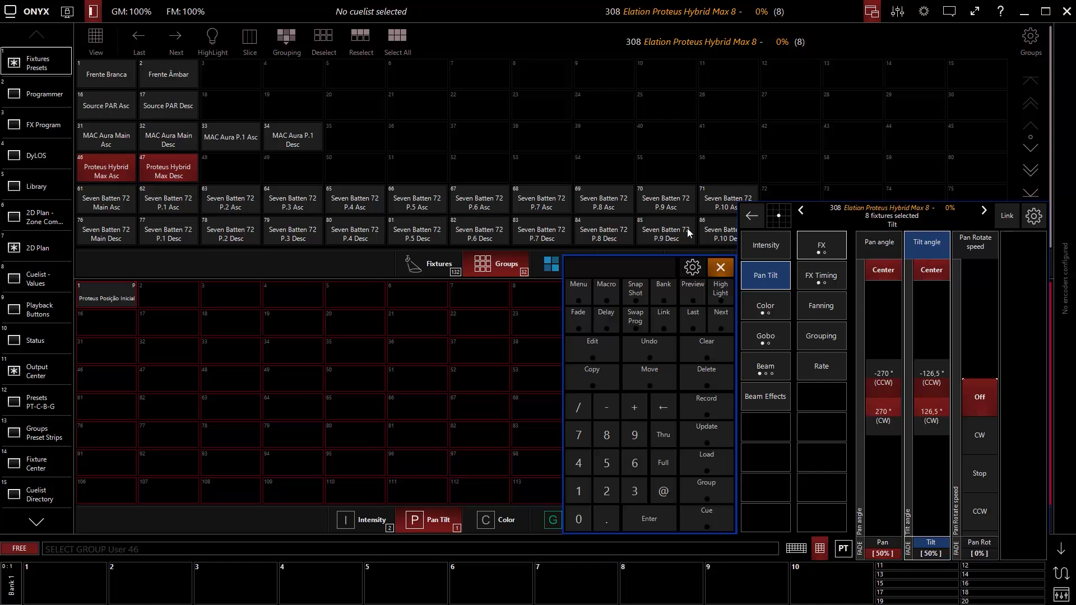
{"action": "left_click", "coordinate": [767, 246]}
{"action": "left_click", "coordinate": [885, 270]}
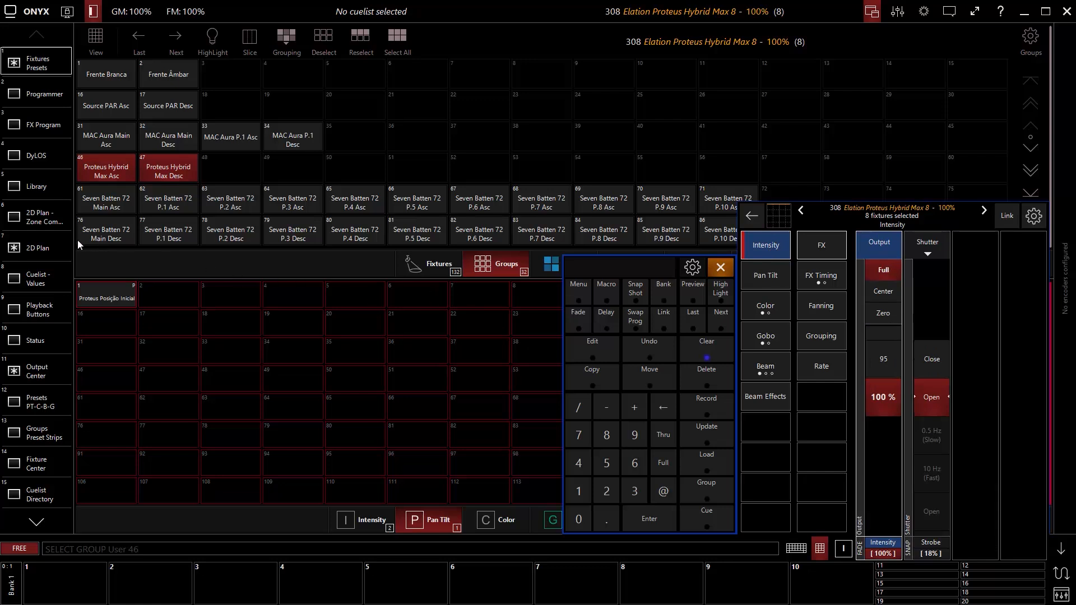
{"action": "left_click", "coordinate": [45, 245]}
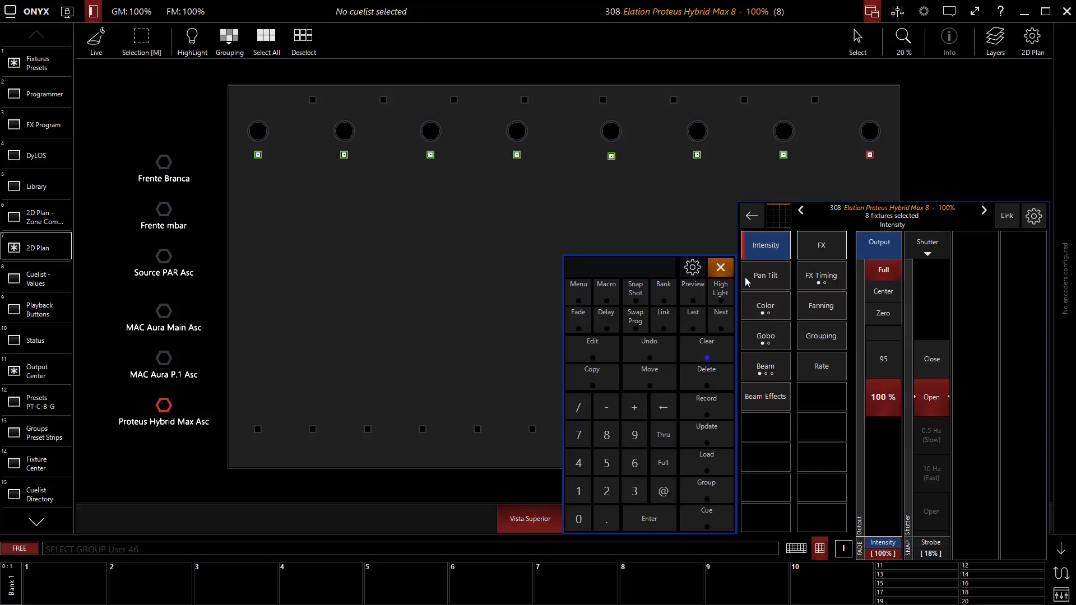
Load the Proteus fixtures' base pan value and set their tilt to 53% so the beams point at the stage
{"action": "left_click", "coordinate": [766, 278]}
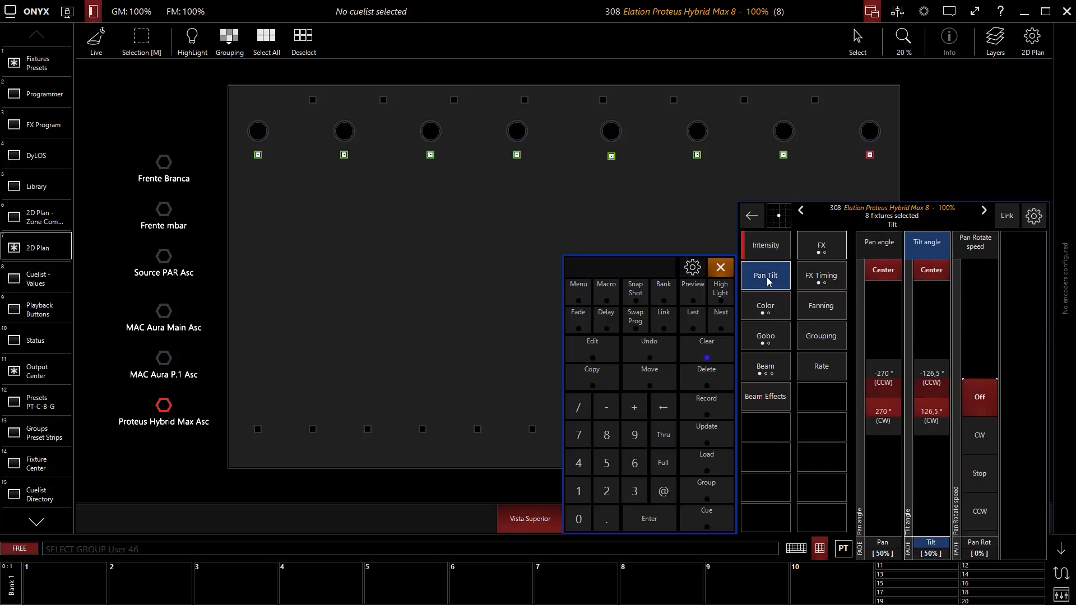
{"action": "left_click", "coordinate": [878, 386]}
{"action": "left_click", "coordinate": [791, 445]}
{"action": "left_click", "coordinate": [928, 391]}
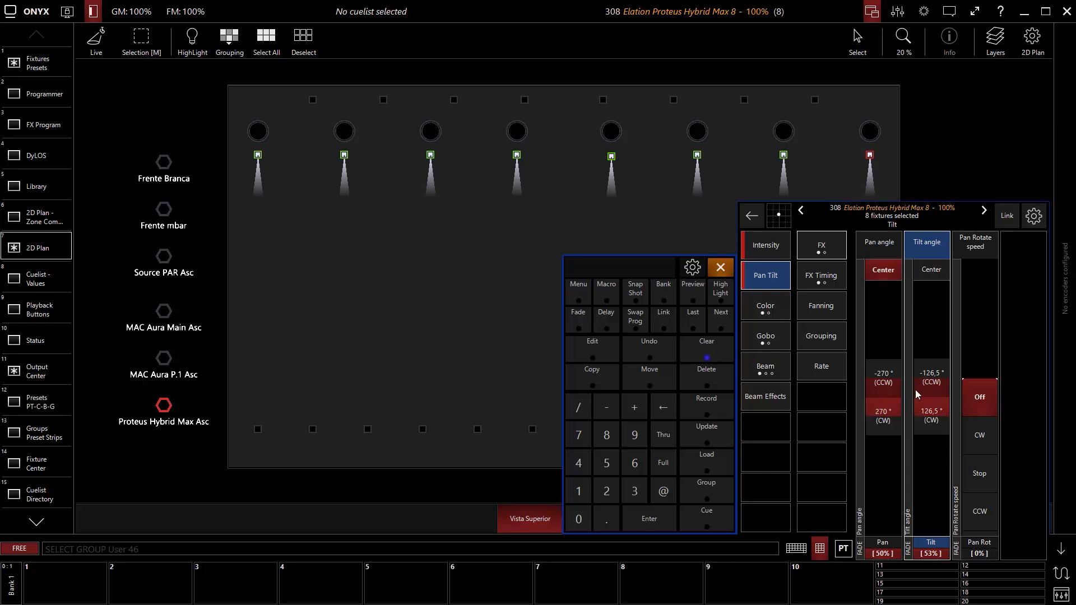
Record the position as Pan Tilt preset 2, name it "Proteus Posição Palco", and clear the programmer
{"action": "left_click", "coordinate": [705, 403]}
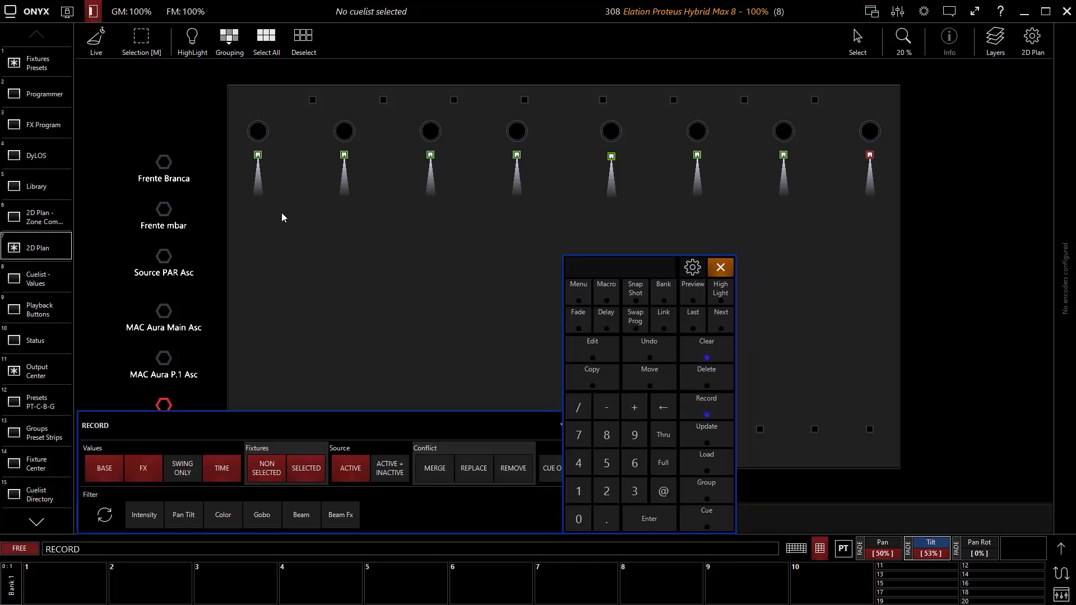
{"action": "left_click", "coordinate": [29, 67]}
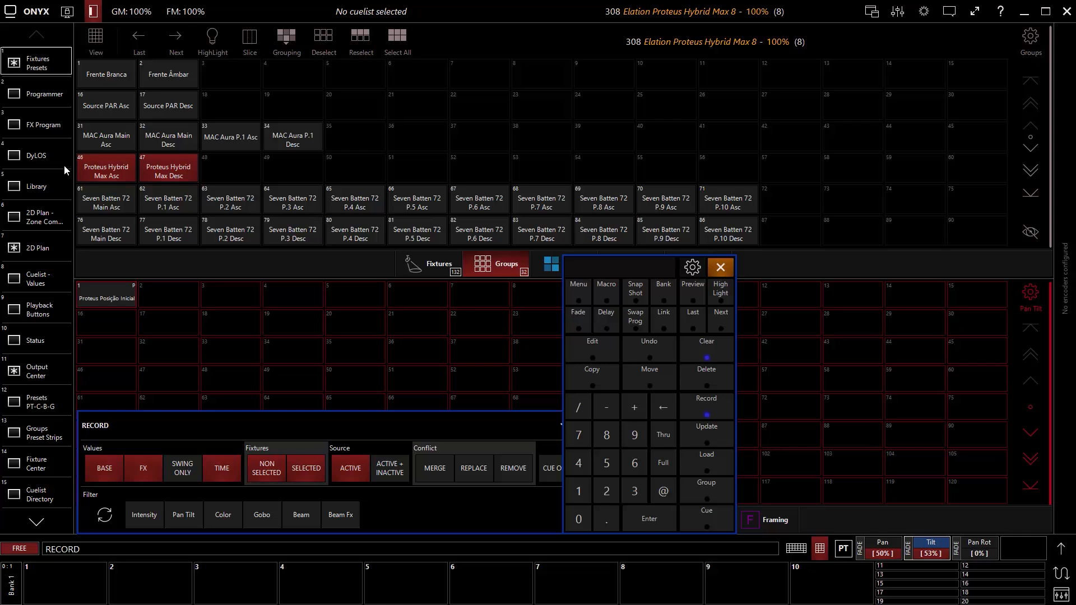
{"action": "left_click", "coordinate": [166, 297]}
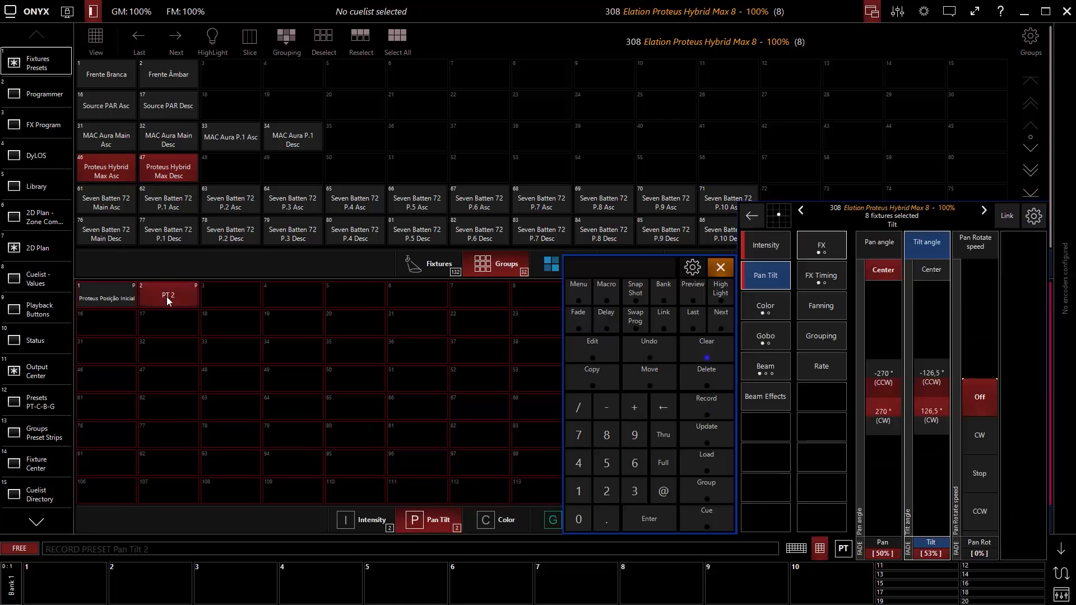
{"action": "type", "text": "Proteu"}
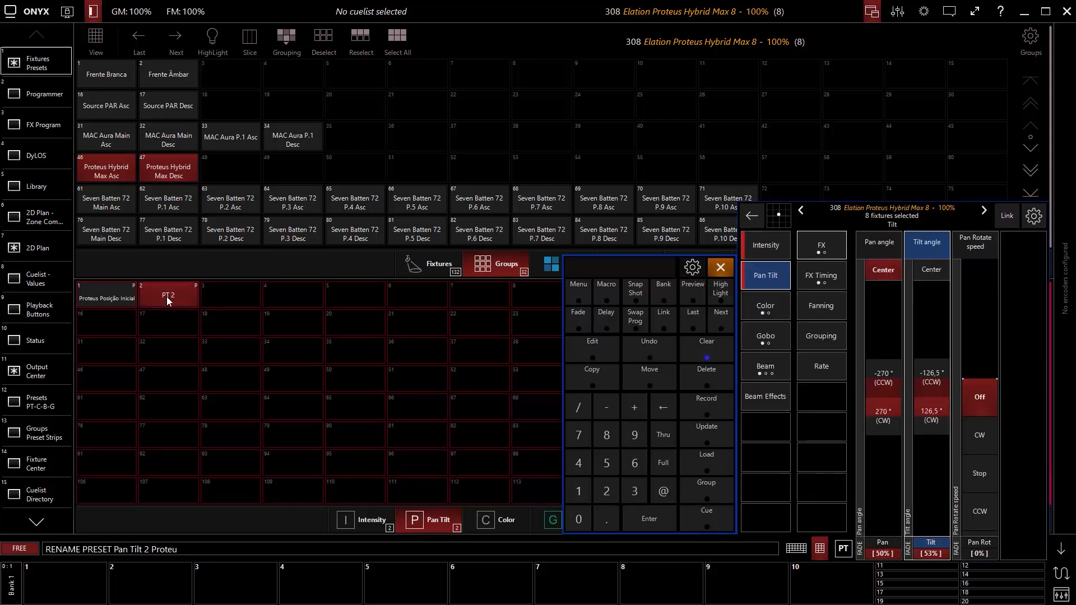
{"action": "type", "text": "s Posição Palco"}
{"action": "key", "text": "Return"}
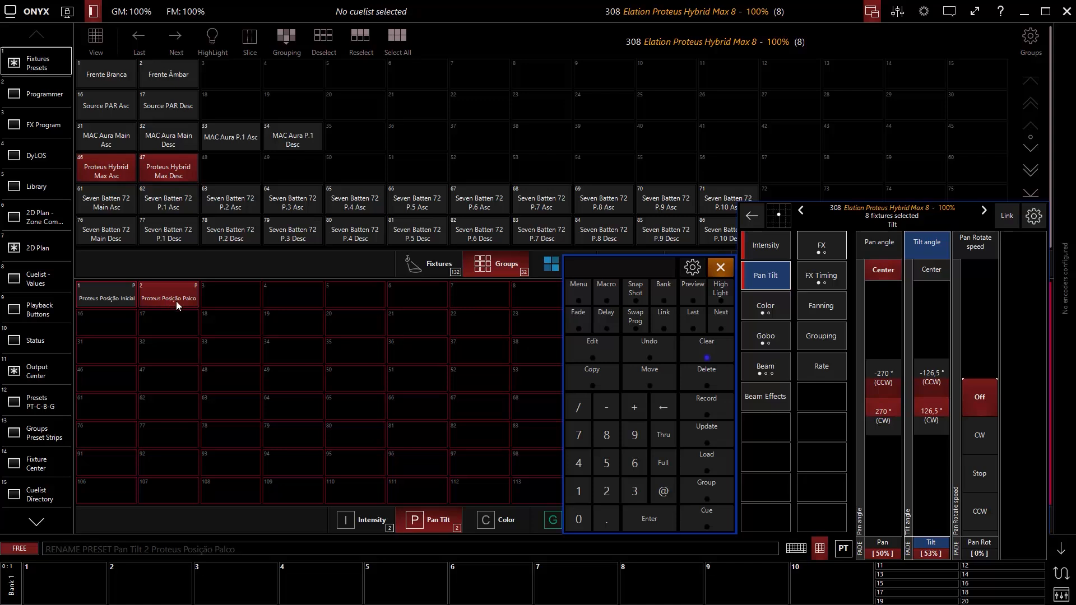
{"action": "left_click", "coordinate": [724, 353]}
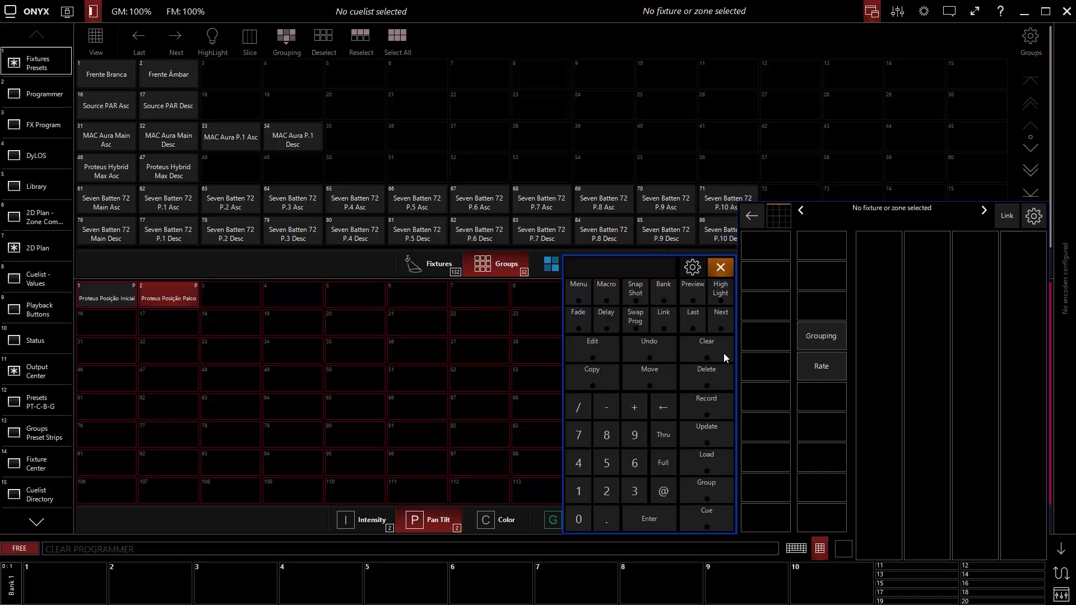
Test the Proteus Posição Palco preset on the Proteus Hybrid Max Asc group with HighLight in the 2D Plan, and clear the programmer
{"action": "left_click", "coordinate": [106, 169]}
{"action": "left_click", "coordinate": [163, 296]}
{"action": "left_click", "coordinate": [31, 248]}
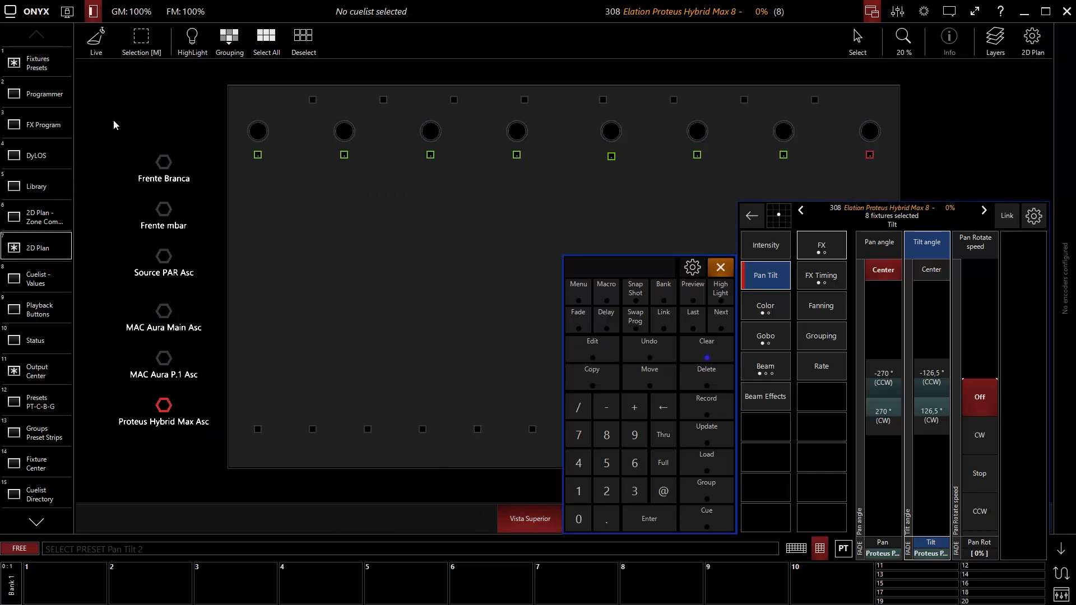
{"action": "left_click", "coordinate": [191, 44]}
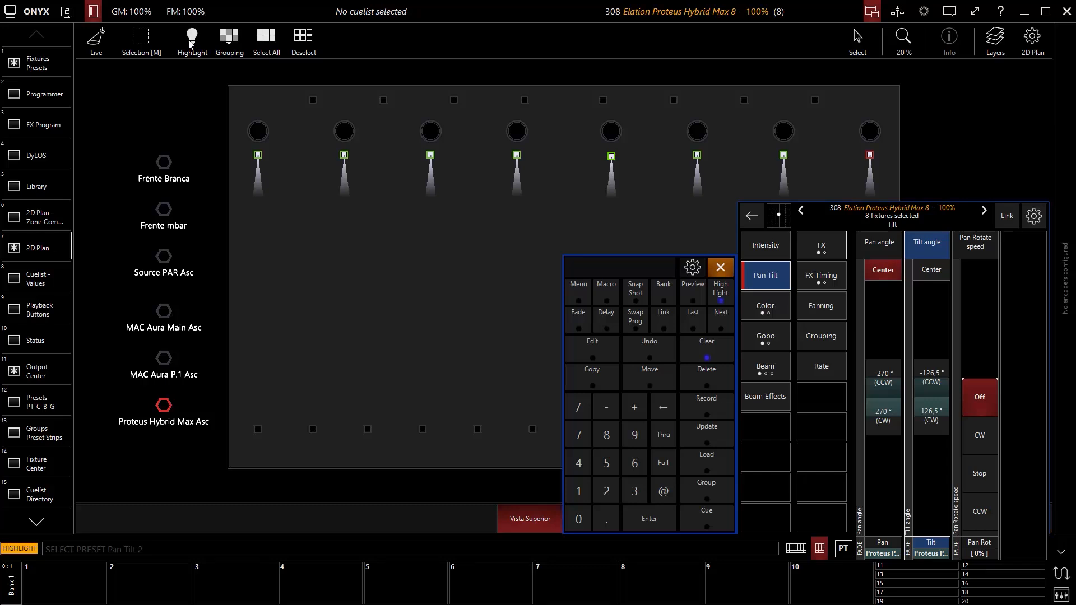
{"action": "left_click", "coordinate": [191, 44]}
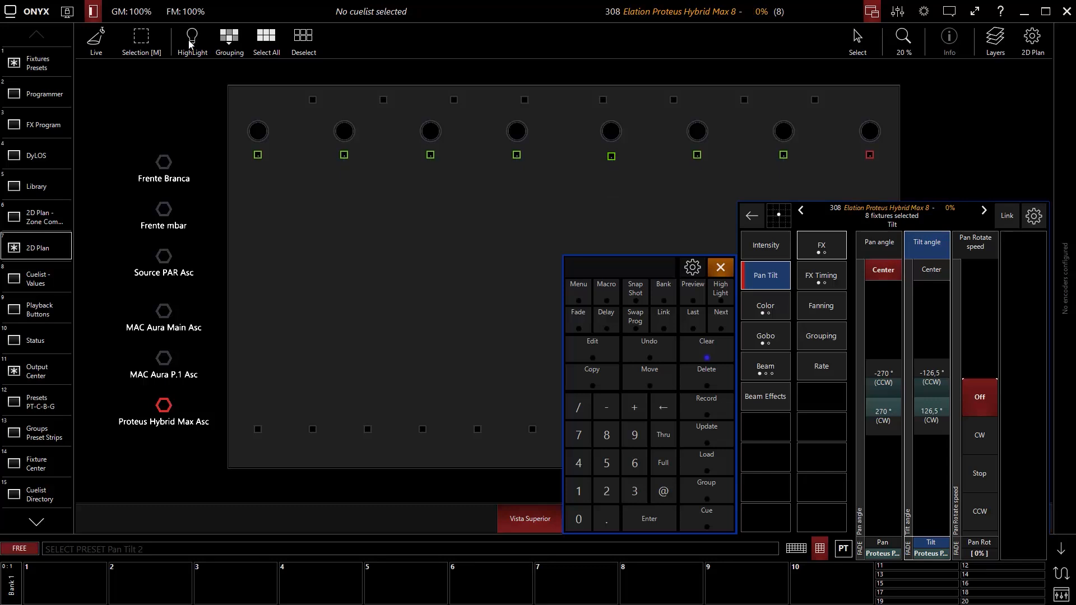
{"action": "left_click", "coordinate": [705, 348]}
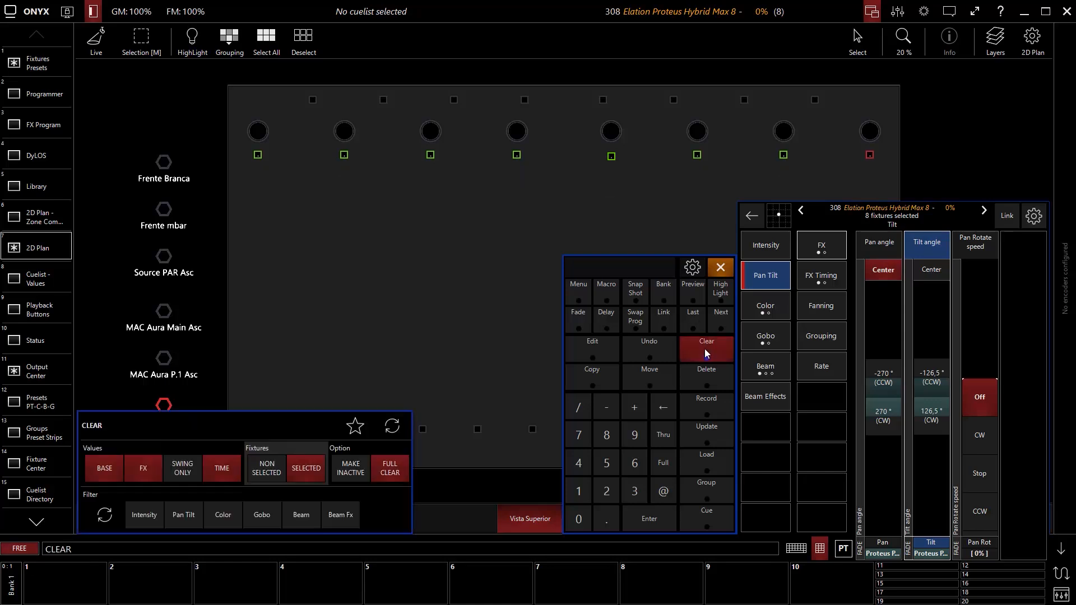
{"action": "left_click", "coordinate": [706, 348]}
Show the Color presets and program the Source PAR Asc group's red, green and blue at 100%
{"action": "left_click", "coordinate": [36, 64]}
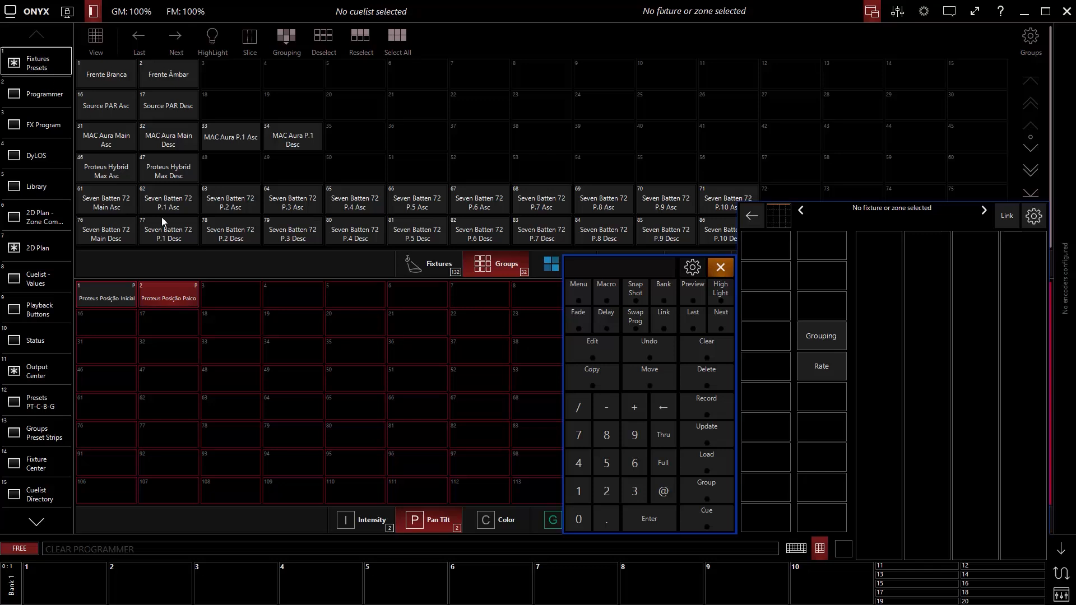
{"action": "left_click", "coordinate": [505, 520]}
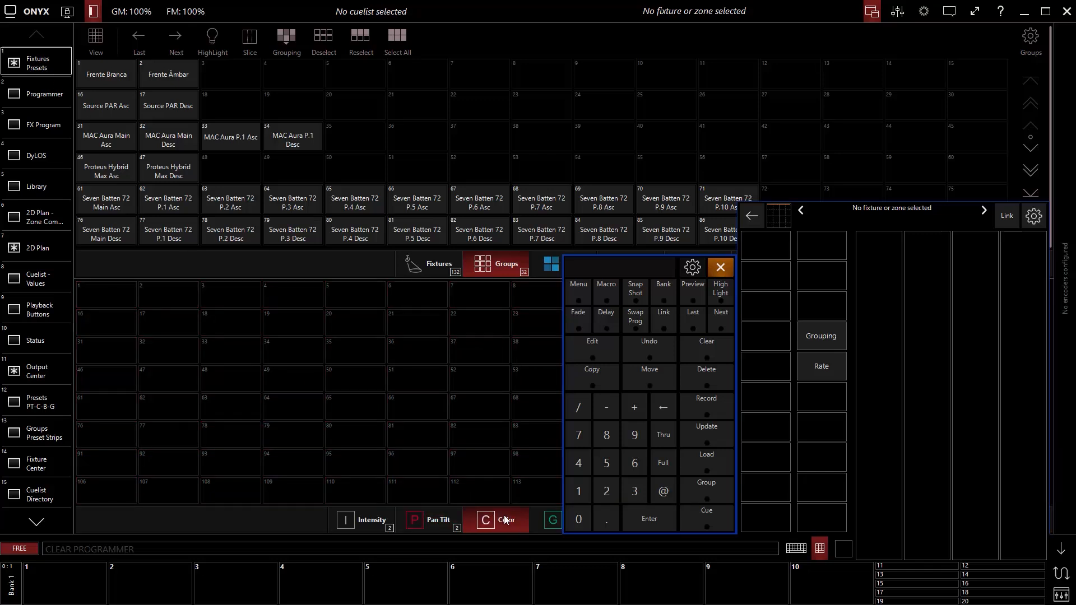
{"action": "left_click", "coordinate": [101, 110]}
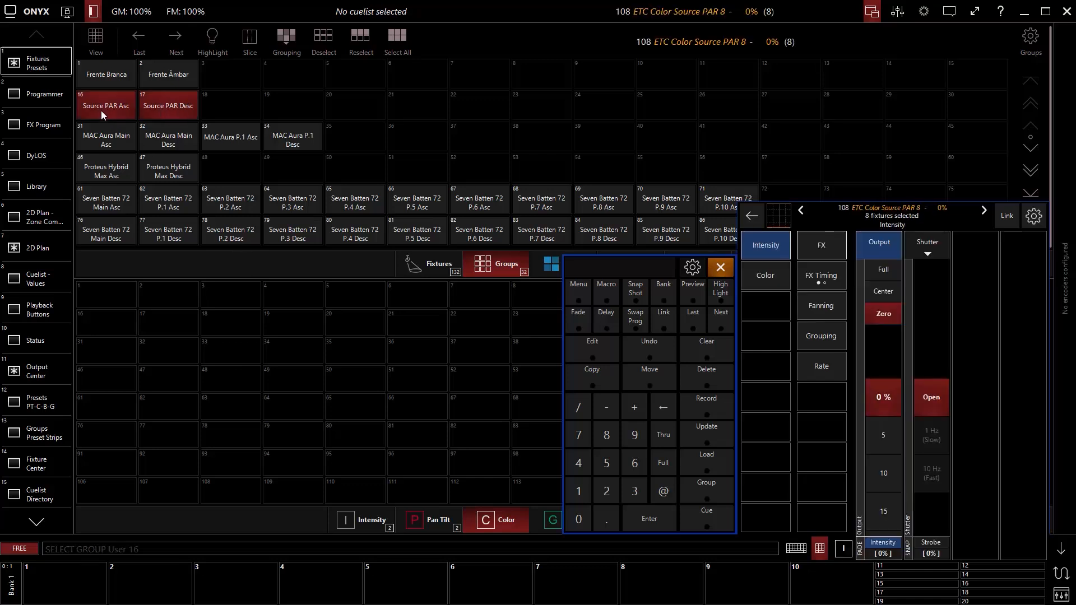
{"action": "left_click", "coordinate": [771, 277]}
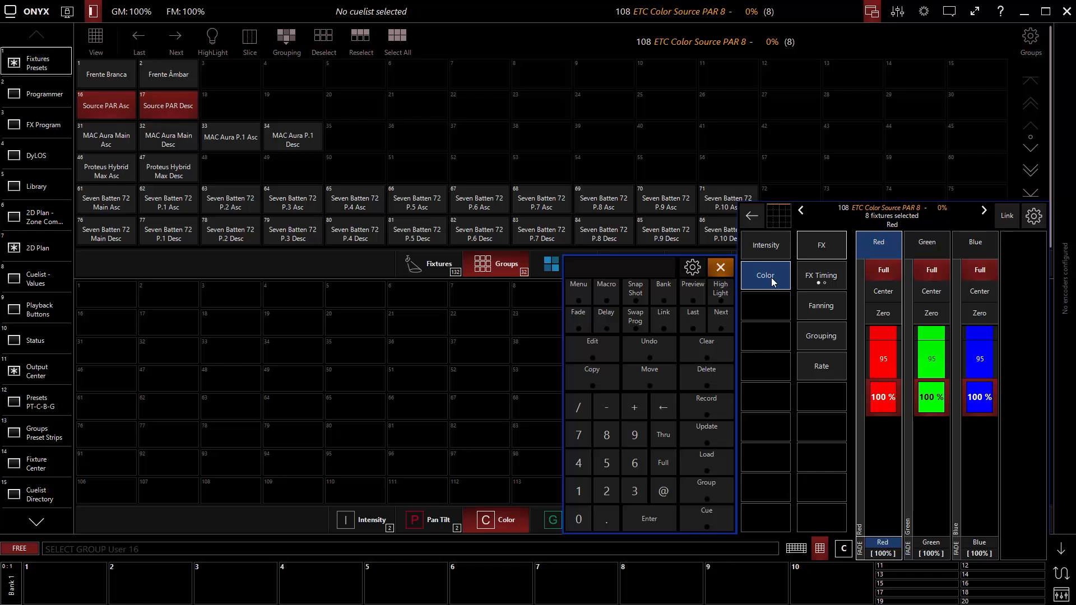
{"action": "left_click", "coordinate": [875, 270]}
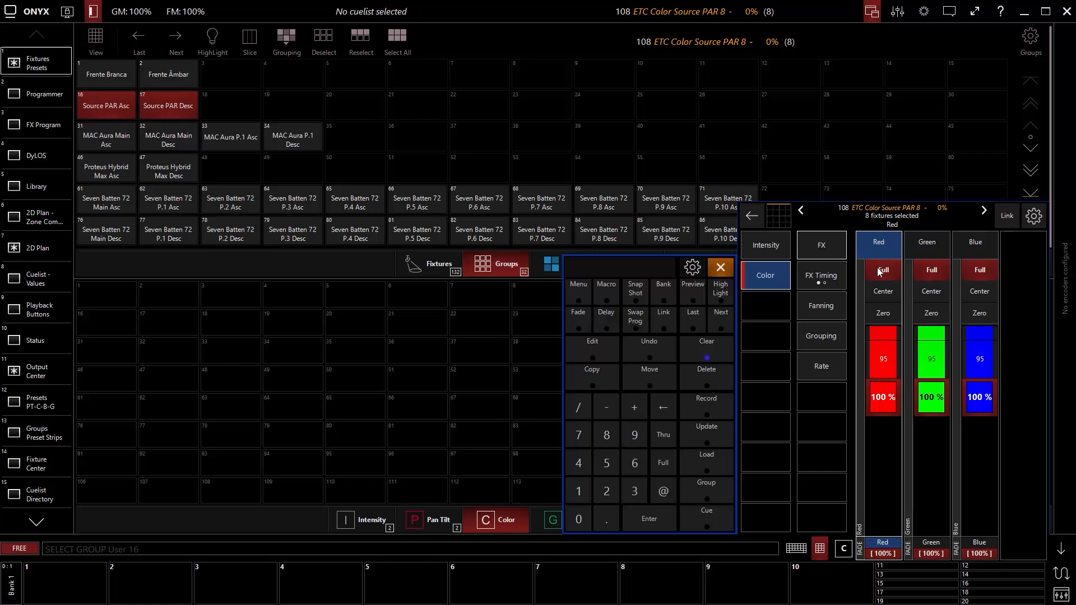
Set the Source PAR fixtures' green and blue to 0% and record Color preset 1, naming it "Source PAR Vermelho"
{"action": "left_click", "coordinate": [930, 313]}
{"action": "left_click", "coordinate": [978, 315]}
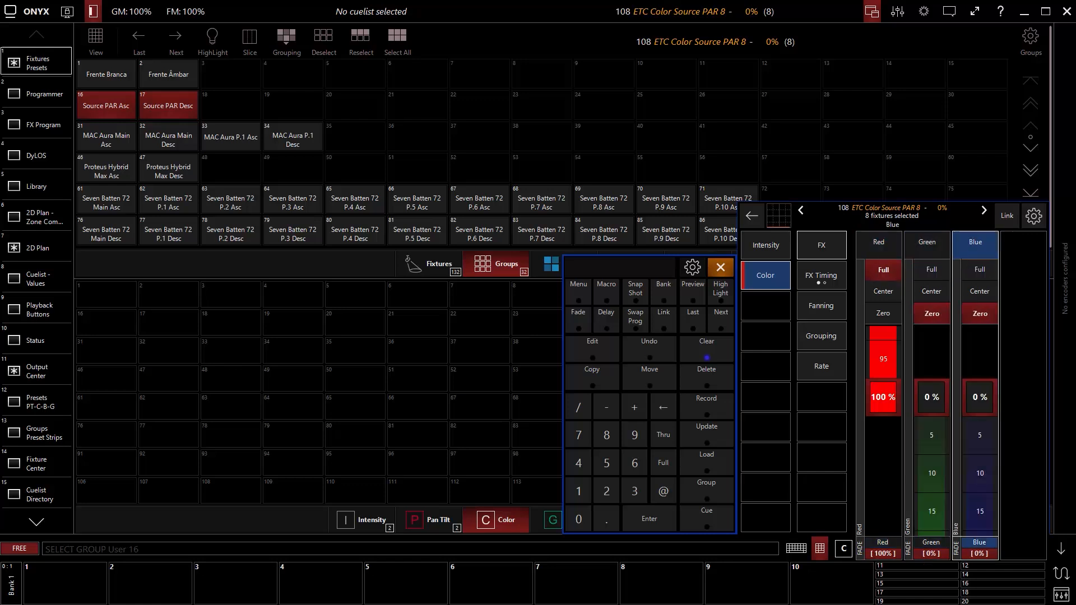
{"action": "left_click", "coordinate": [699, 408]}
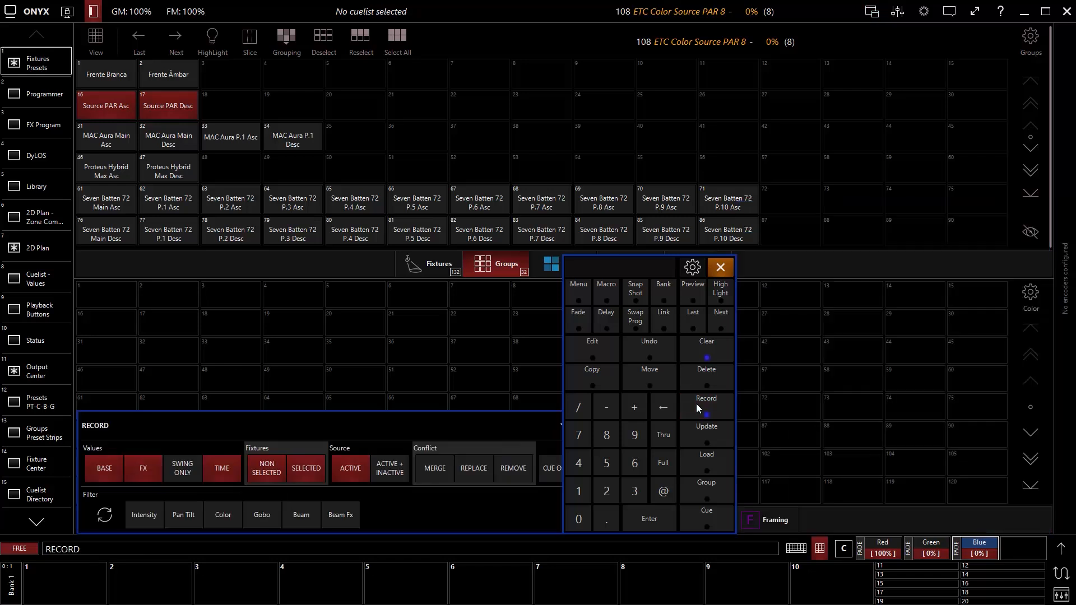
{"action": "left_click", "coordinate": [94, 288]}
{"action": "type", "text": "S"}
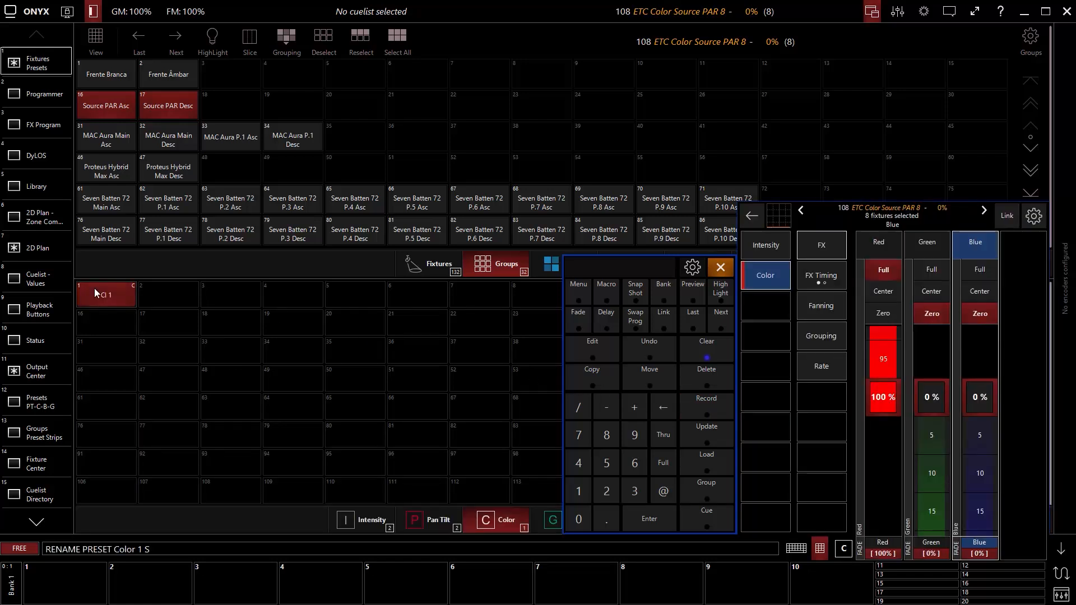
{"action": "type", "text": "ource PAR Vermelho"}
{"action": "key", "text": "Return"}
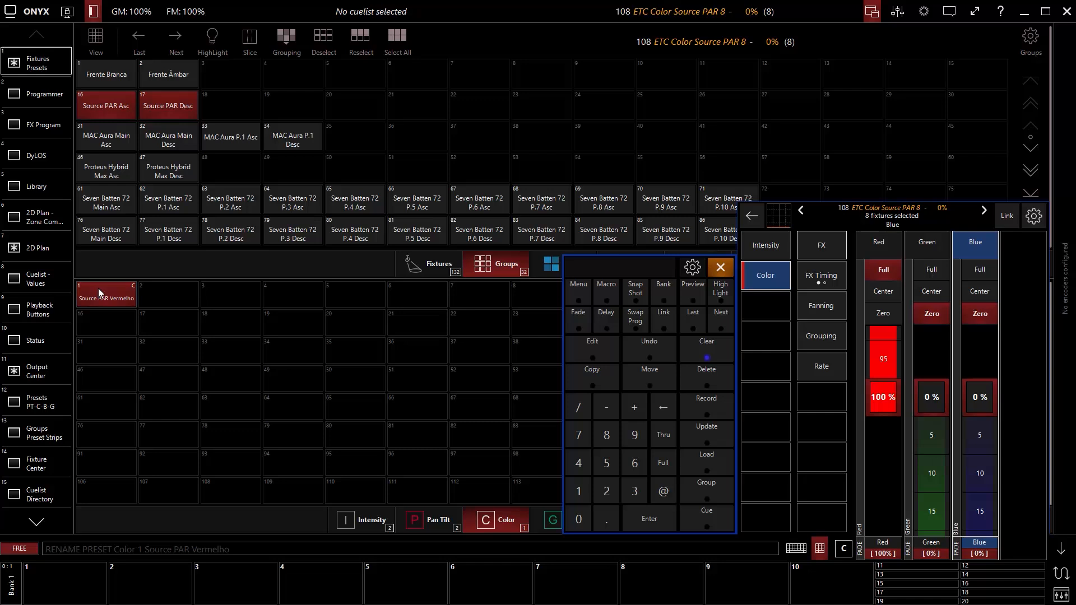
Set the Source PAR fixtures to 0% red and 100% green, and record Color preset 2 named "Source PAR Verde"
{"action": "left_click", "coordinate": [882, 313]}
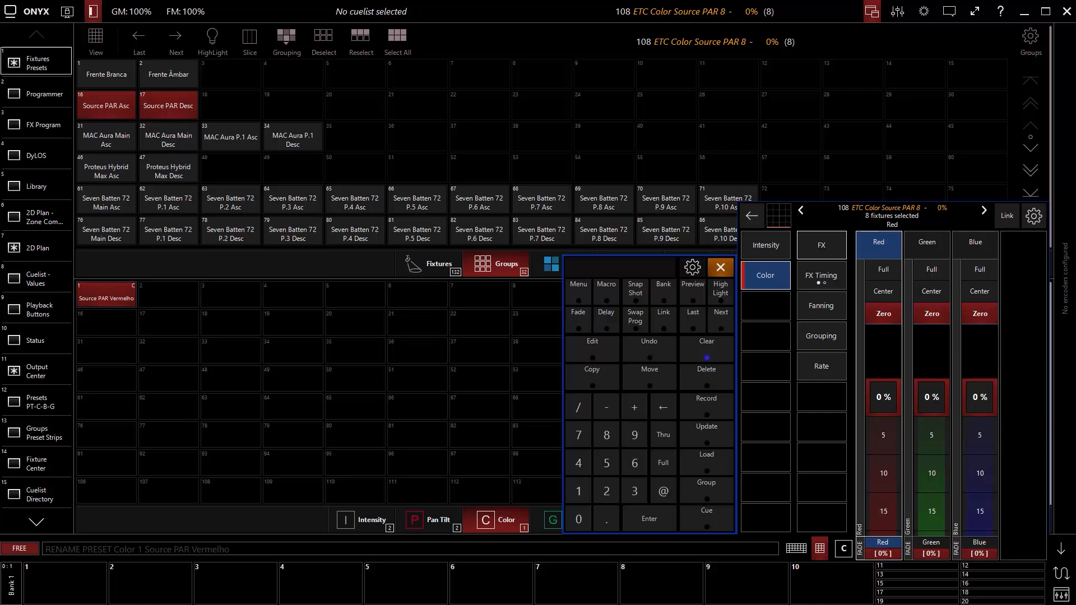
{"action": "left_click", "coordinate": [942, 270]}
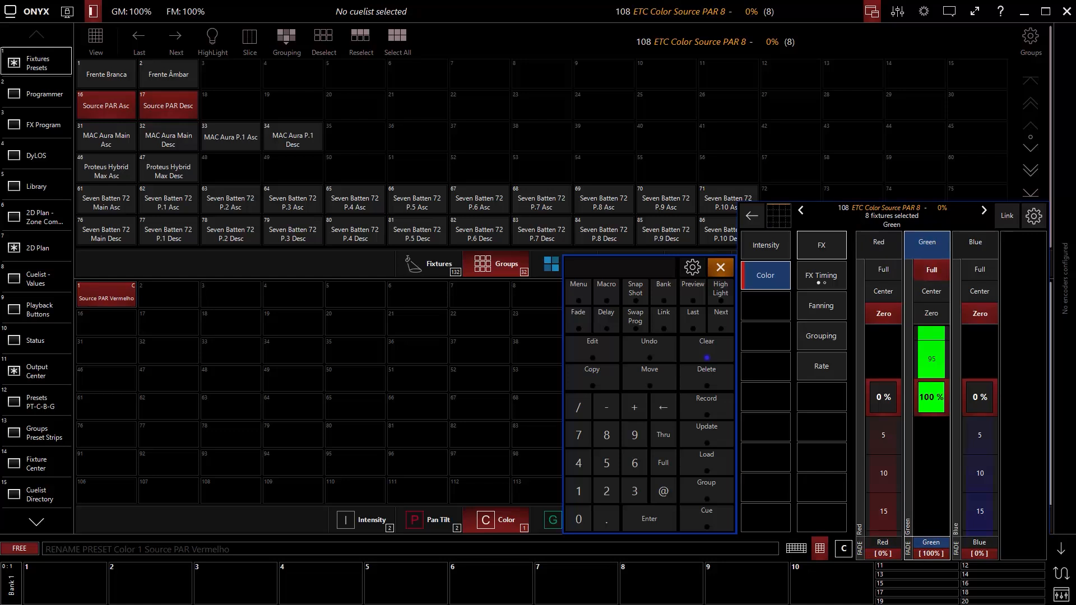
{"action": "left_click", "coordinate": [708, 405]}
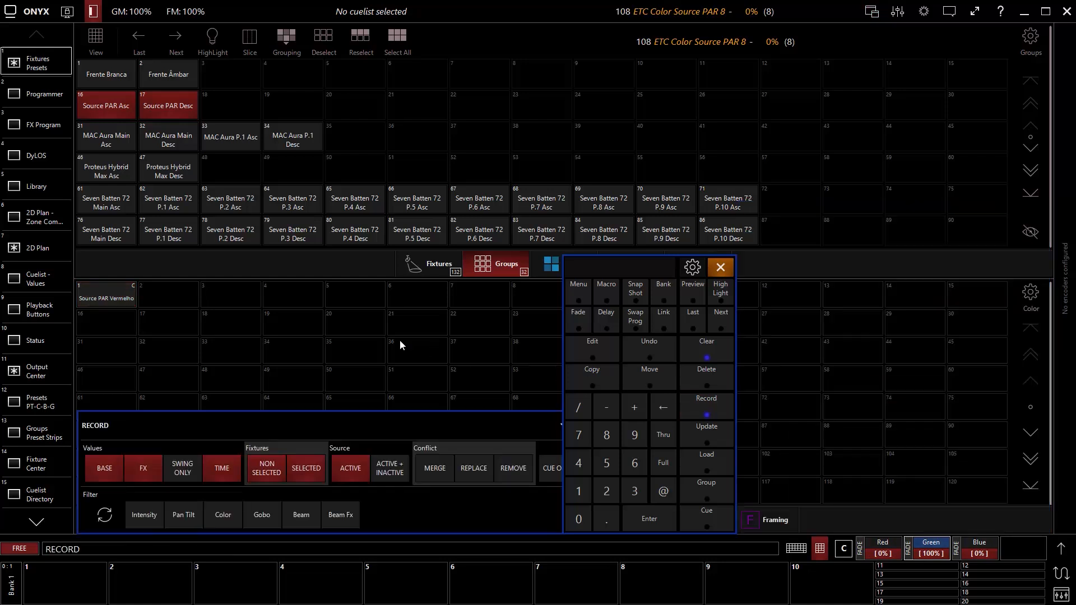
{"action": "left_click", "coordinate": [170, 299]}
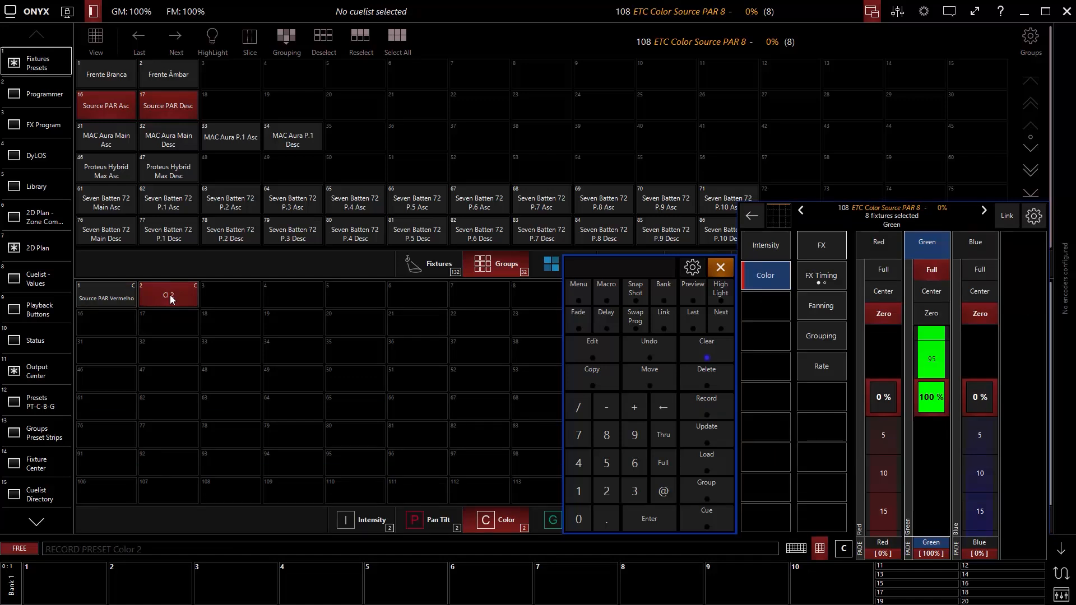
{"action": "type", "text": "Source PAR Verd"}
{"action": "key", "text": "Return"}
Set the Source PAR fixtures to 0% green and 100% blue, and record Color preset 3 named "Source PAR Azul"
{"action": "left_click", "coordinate": [891, 317]}
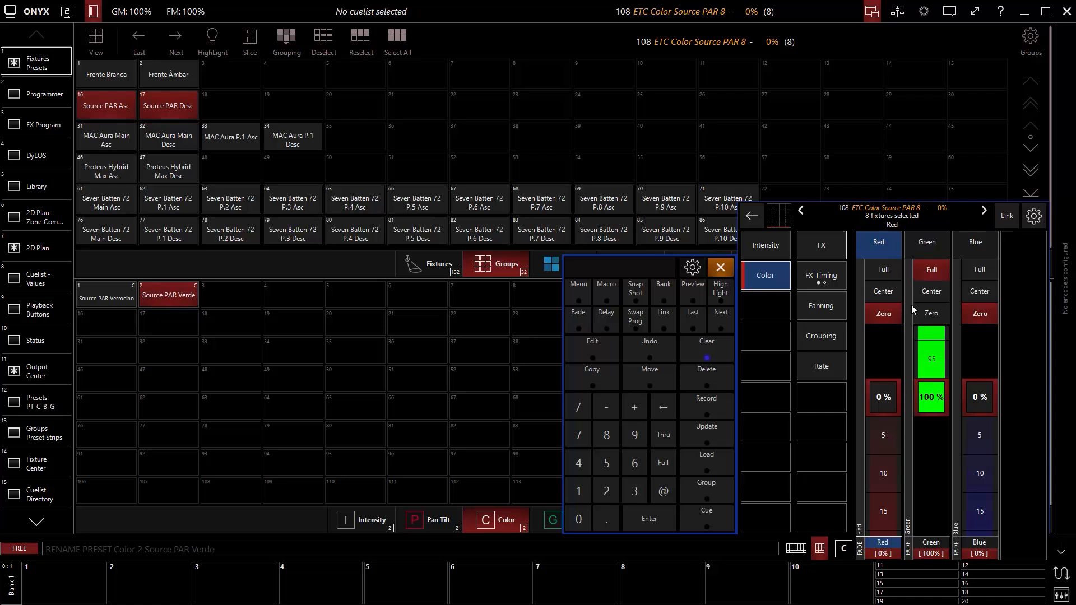
{"action": "left_click", "coordinate": [933, 310]}
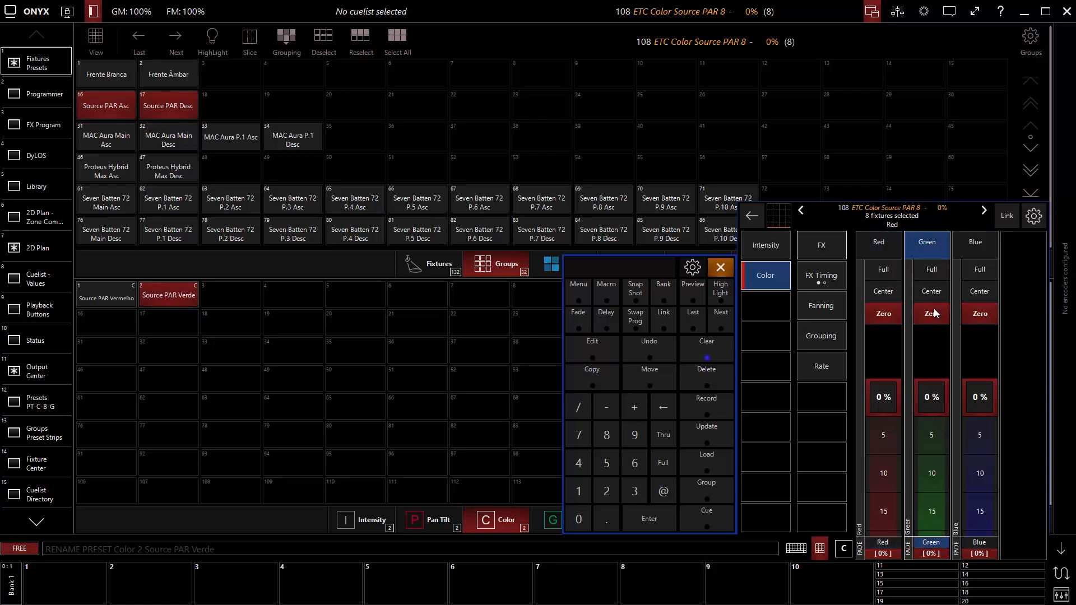
{"action": "left_click", "coordinate": [980, 272]}
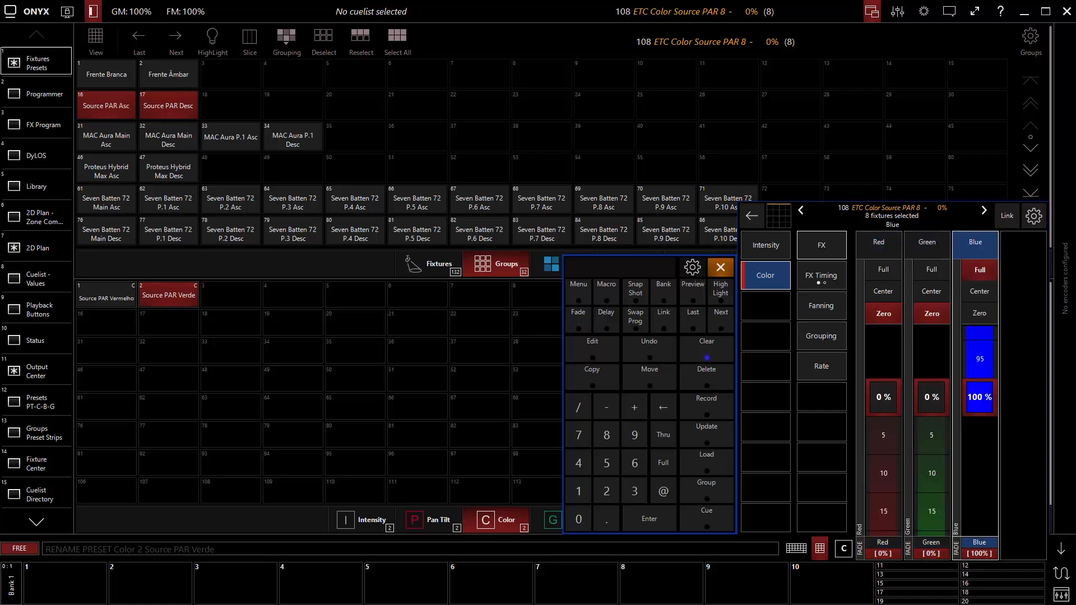
{"action": "left_click", "coordinate": [705, 408]}
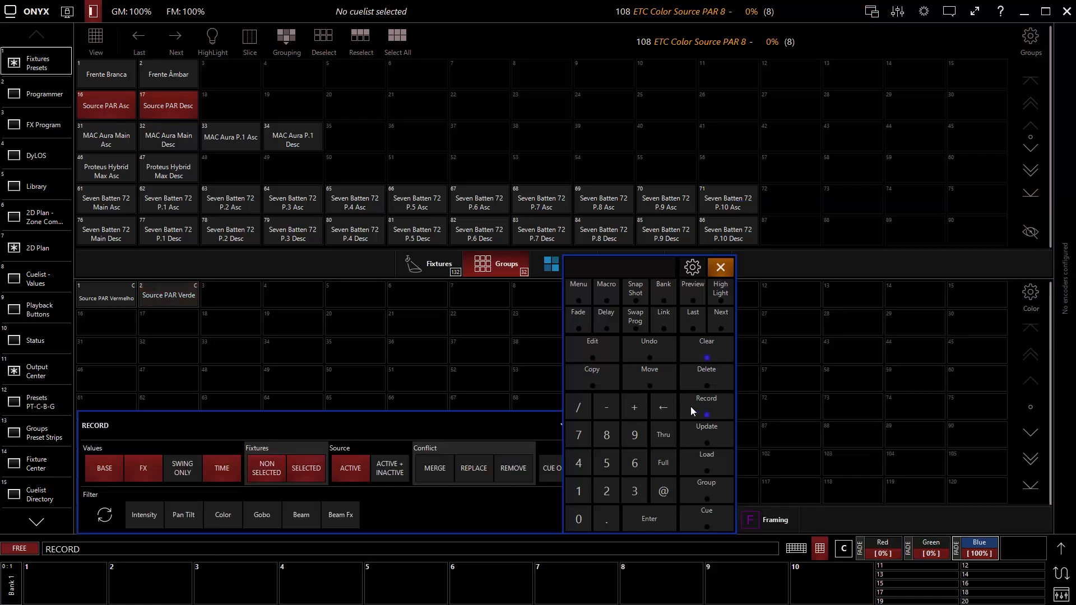
{"action": "left_click", "coordinate": [235, 296]}
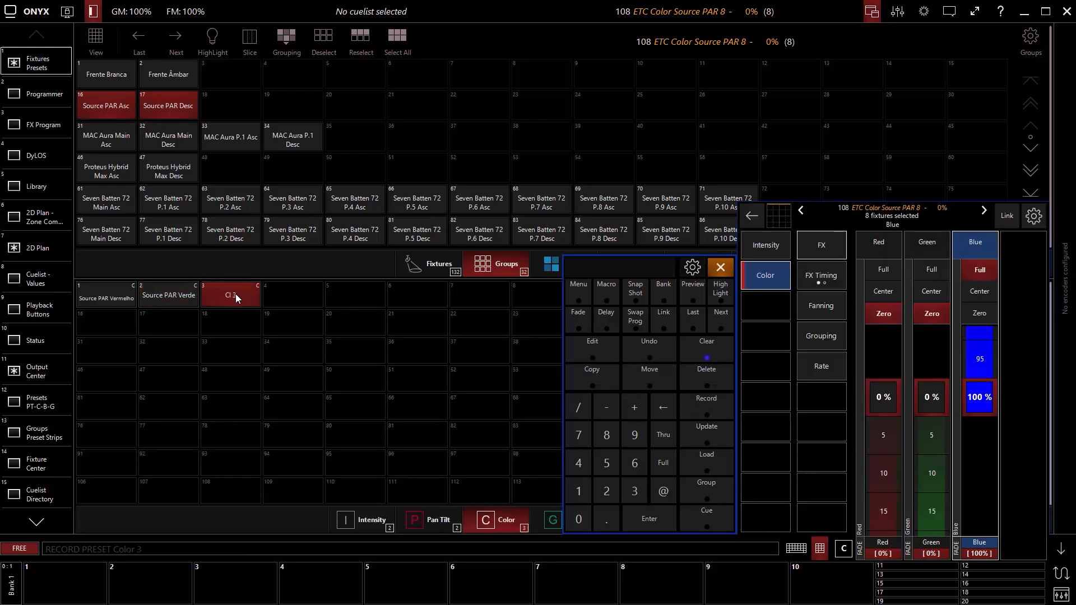
{"action": "type", "text": "Source PAR"}
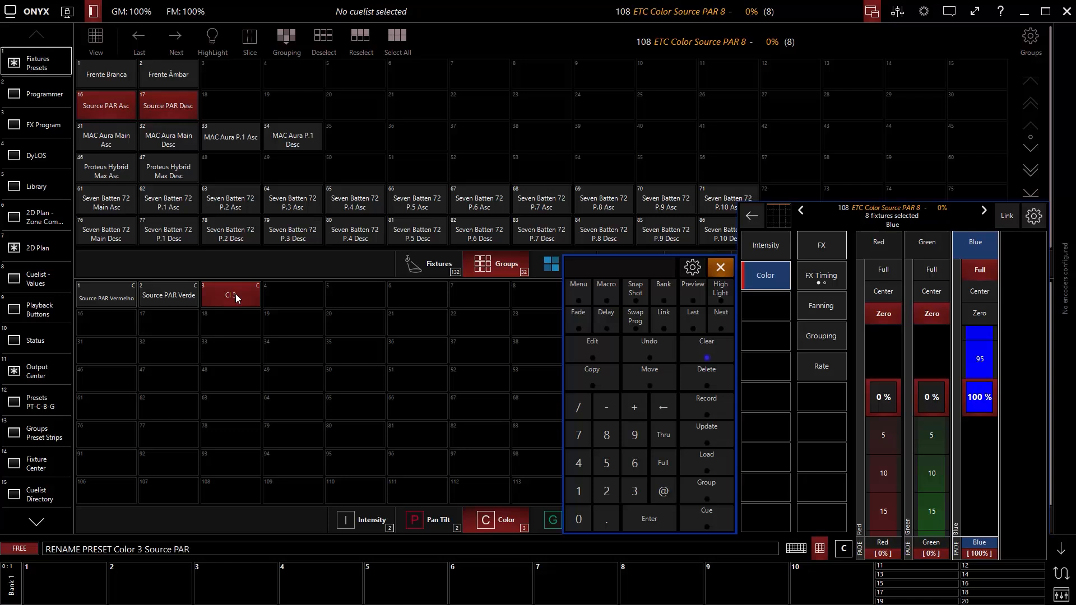
{"action": "type", "text": " Azul"}
{"action": "key", "text": "Return"}
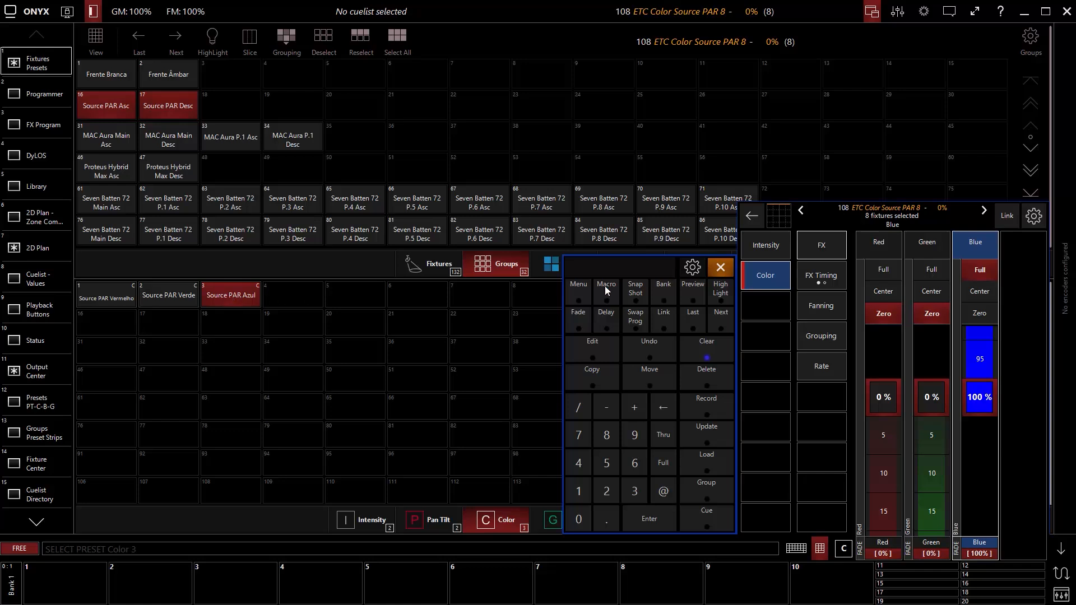
Test the three Source PAR colour presets at 100% intensity, checking each in the 2D Plan, and clear the programmer
{"action": "left_click", "coordinate": [776, 250]}
{"action": "left_click", "coordinate": [883, 269]}
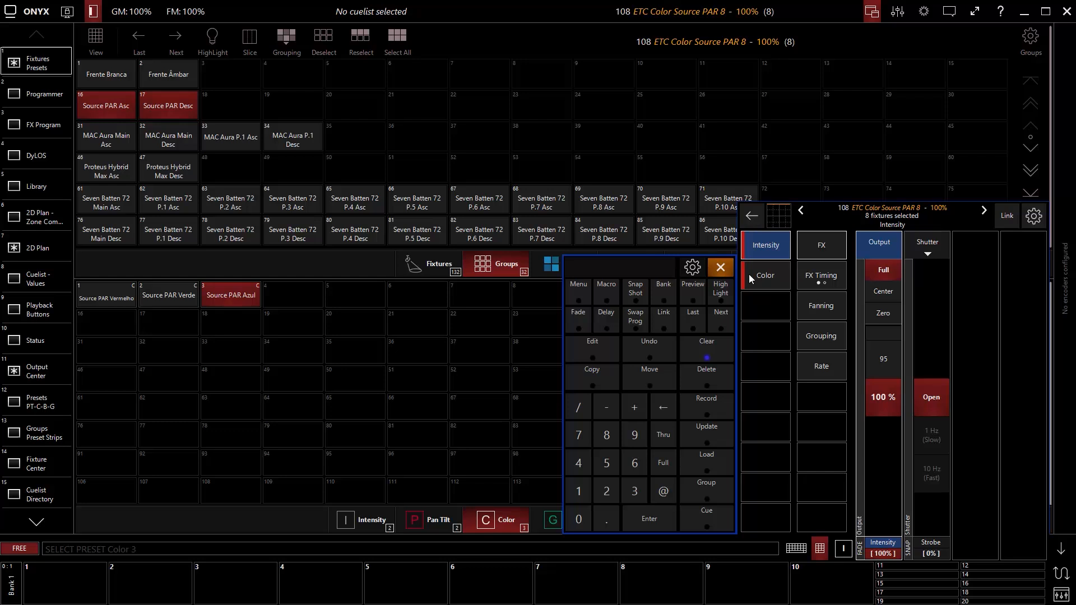
{"action": "left_click", "coordinate": [99, 293]}
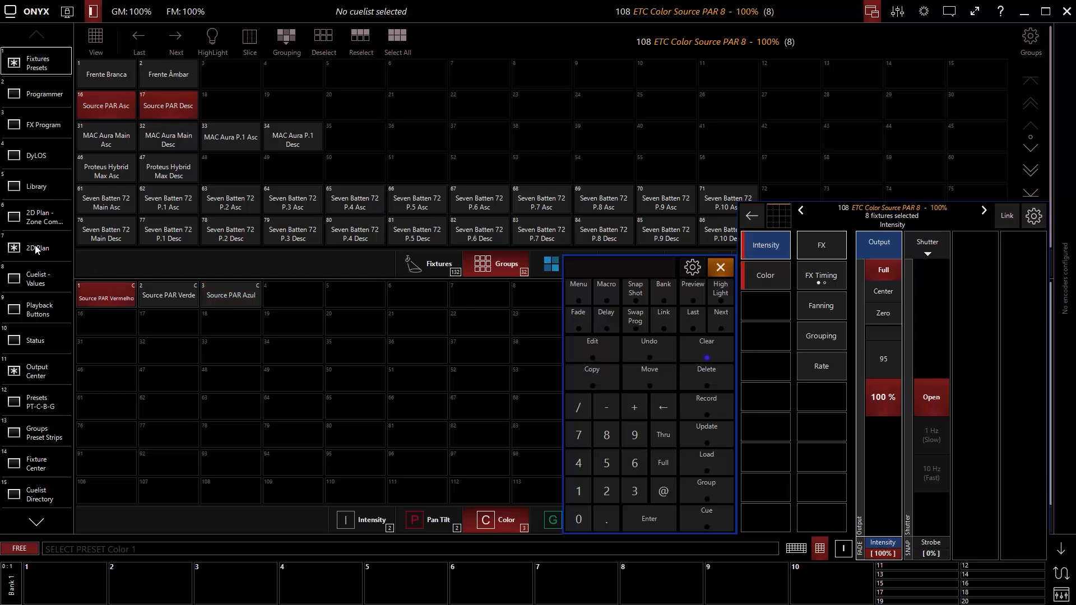
{"action": "left_click", "coordinate": [36, 249]}
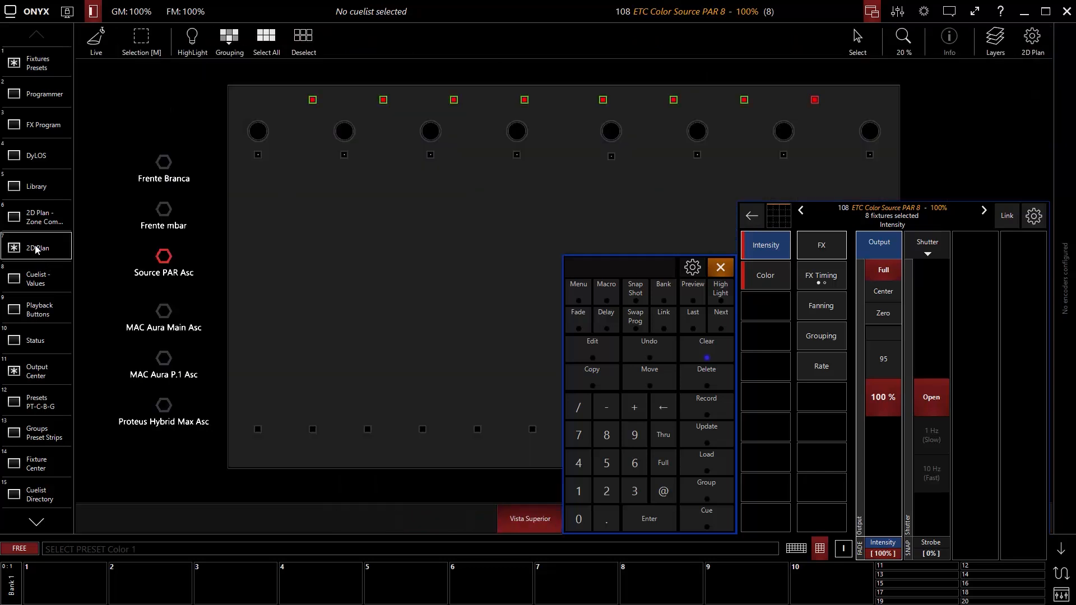
{"action": "left_click", "coordinate": [42, 62]}
{"action": "left_click", "coordinate": [167, 303]}
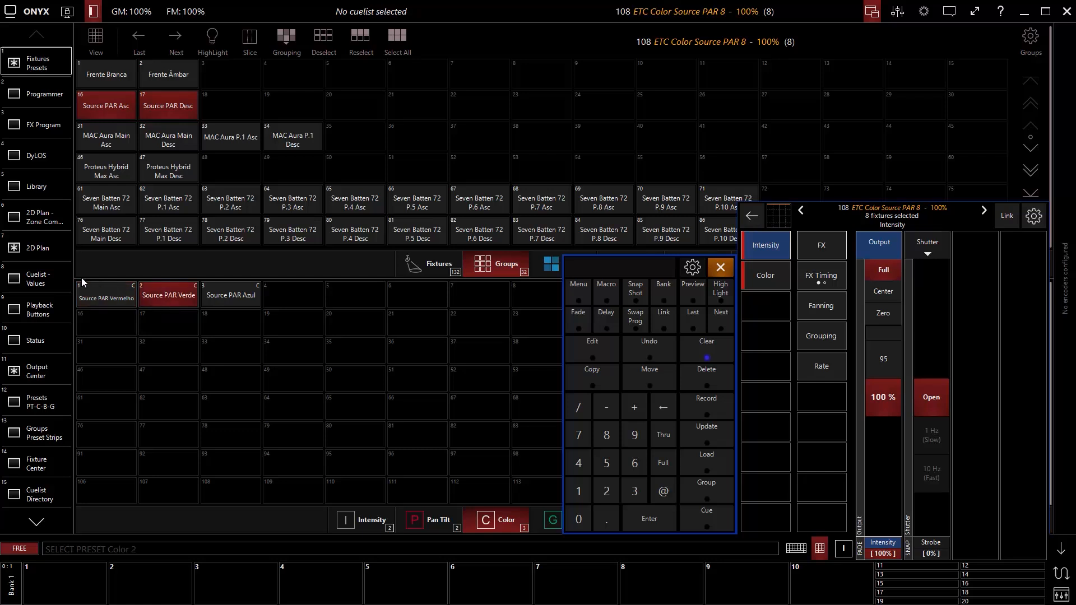
{"action": "left_click", "coordinate": [44, 251]}
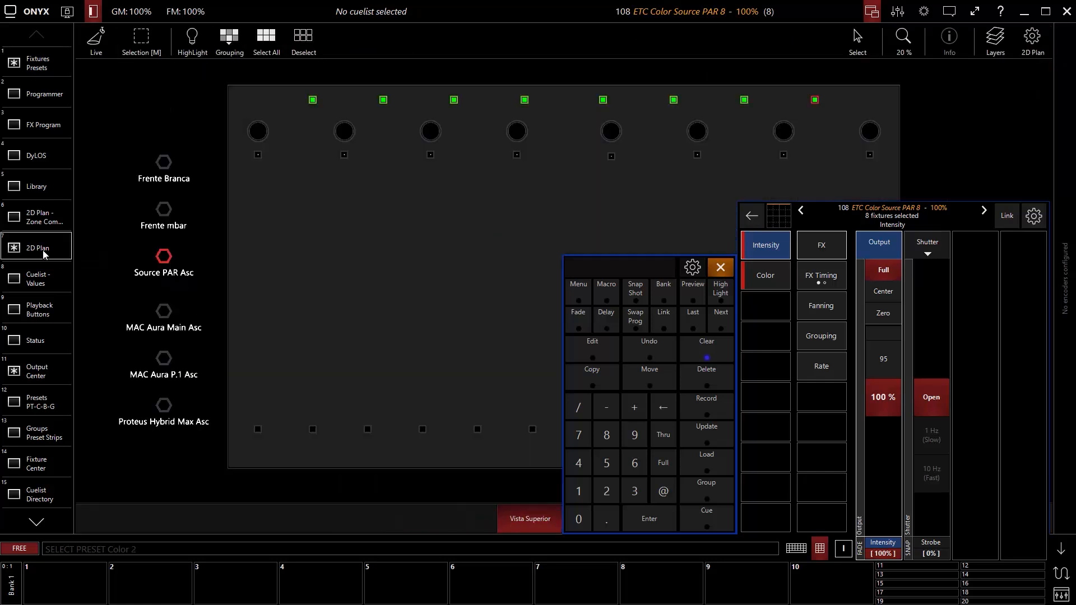
{"action": "left_click", "coordinate": [40, 66]}
{"action": "left_click", "coordinate": [218, 287]}
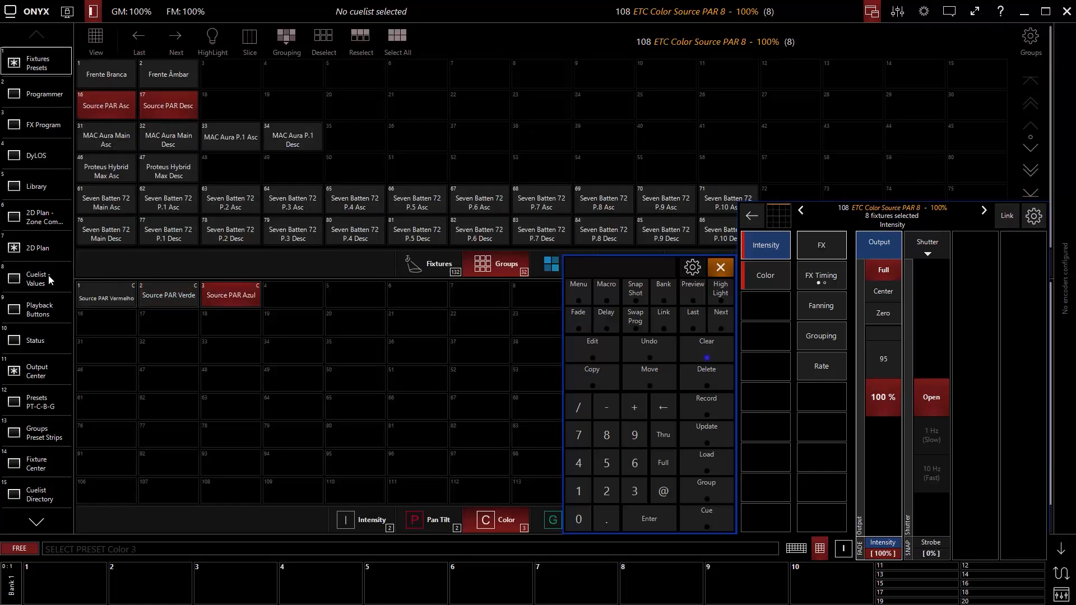
{"action": "left_click", "coordinate": [36, 254]}
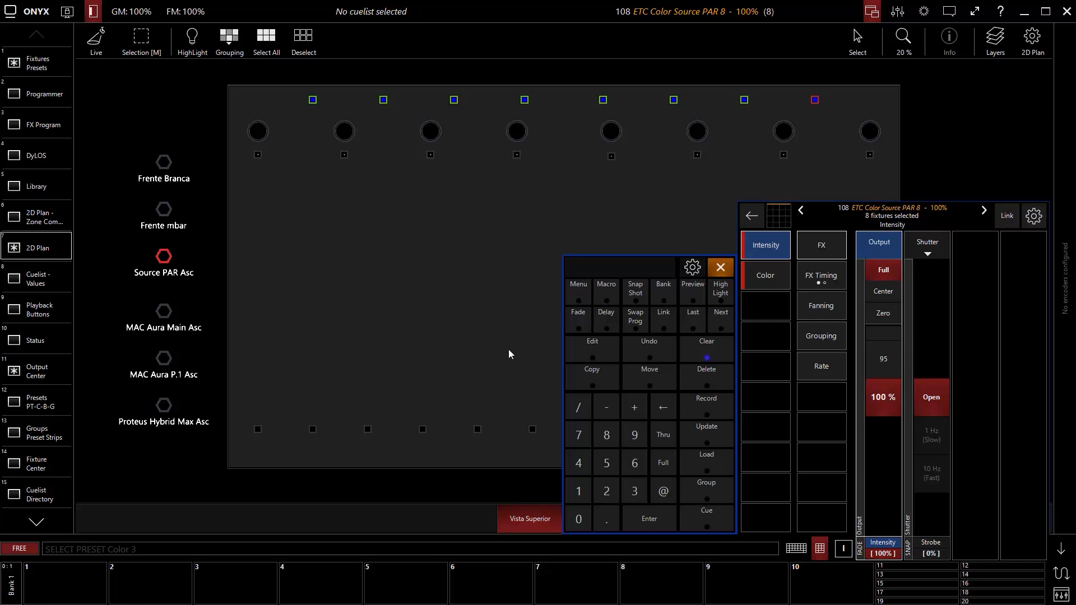
{"action": "left_click", "coordinate": [704, 351]}
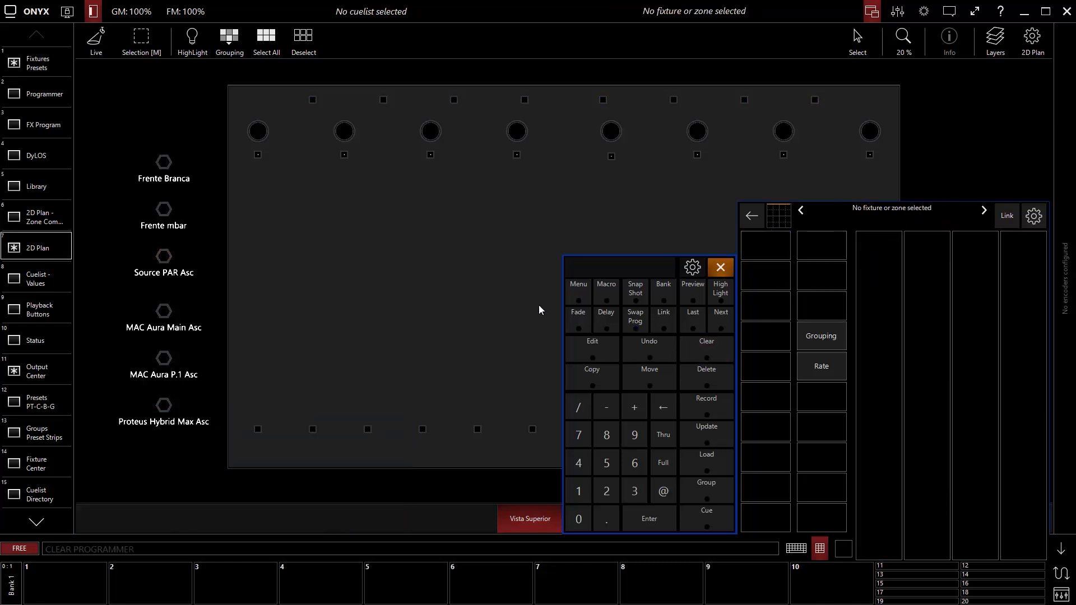
Return to Fixtures Presets, collapse the parameter controls, and open the Preset Color picker to compare its System and User swatches
{"action": "left_click", "coordinate": [45, 68]}
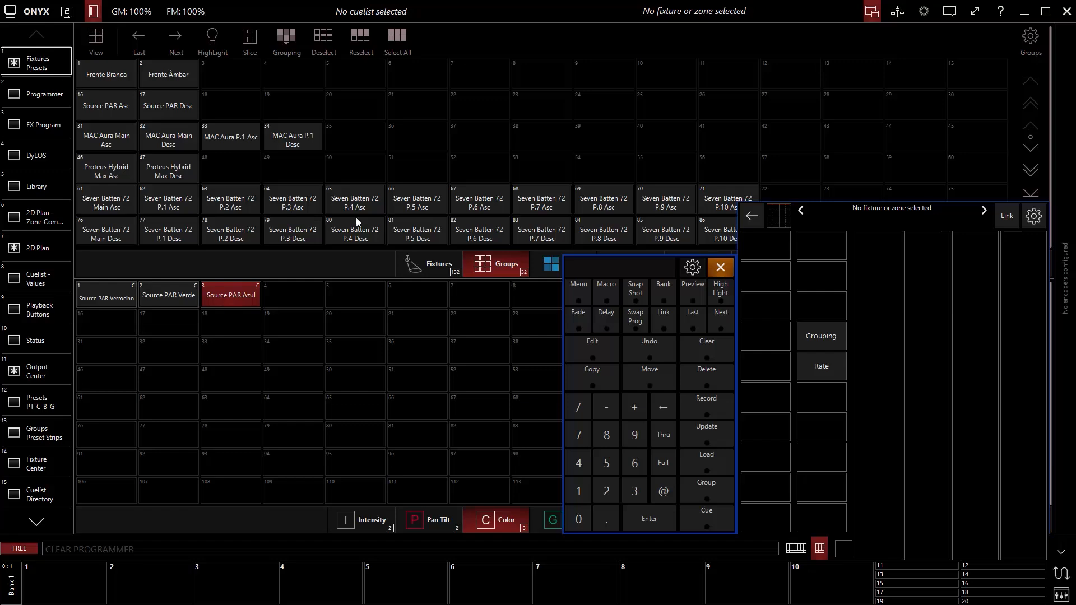
{"action": "left_click", "coordinate": [1060, 548]}
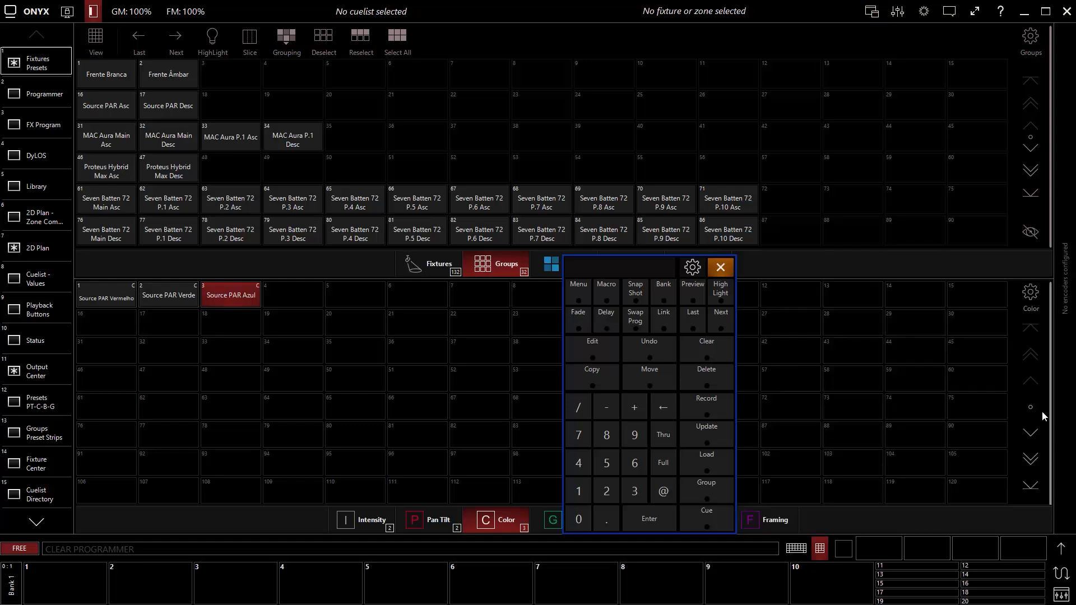
{"action": "left_click", "coordinate": [1031, 293]}
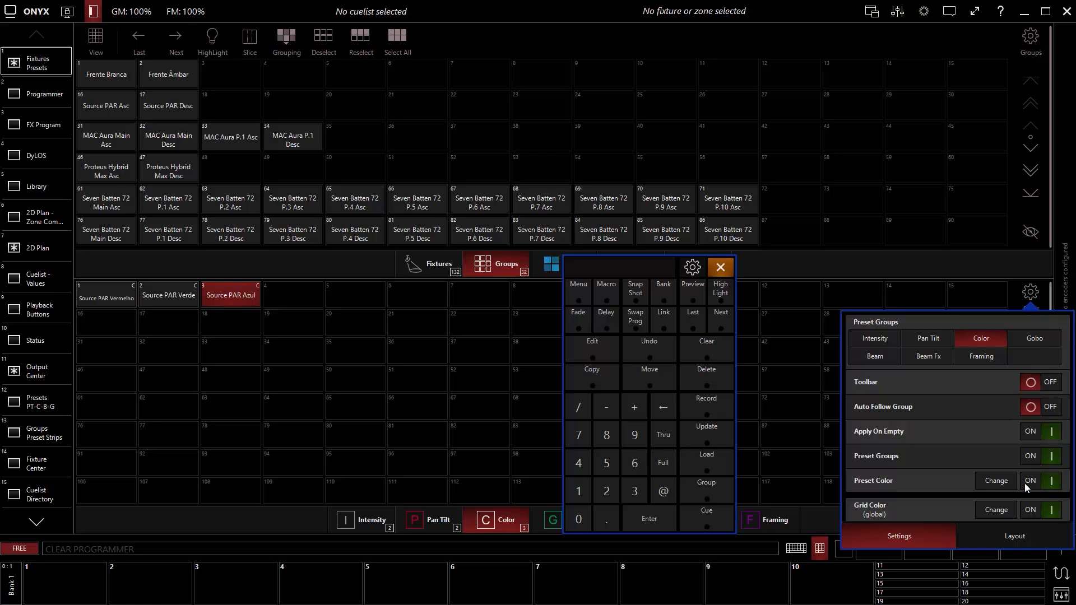
{"action": "left_click", "coordinate": [993, 480]}
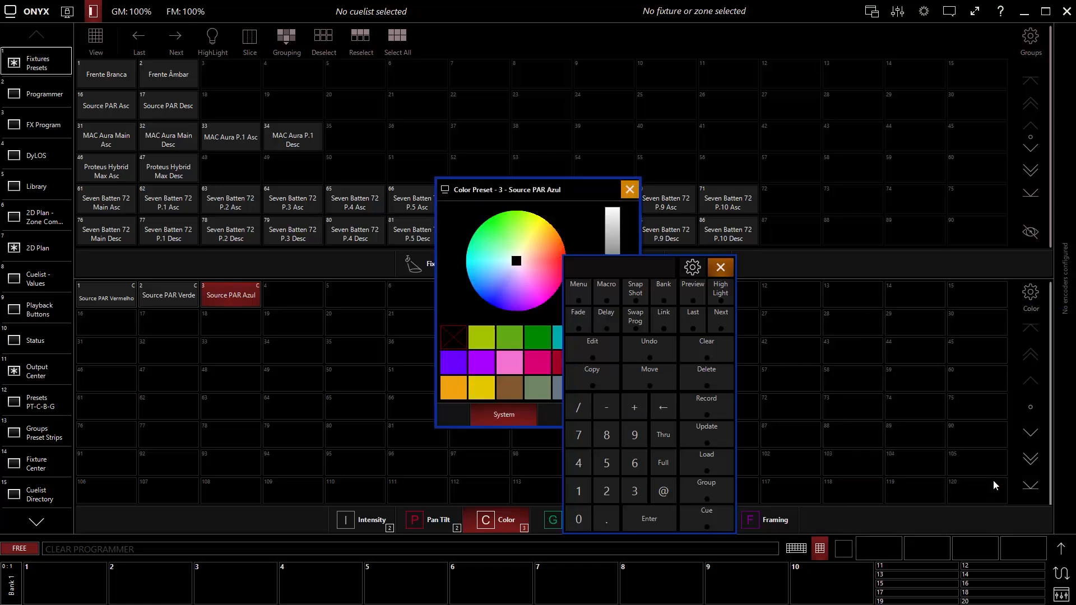
{"action": "left_click_drag", "start_coordinate": [577, 190], "coordinate": [496, 270]}
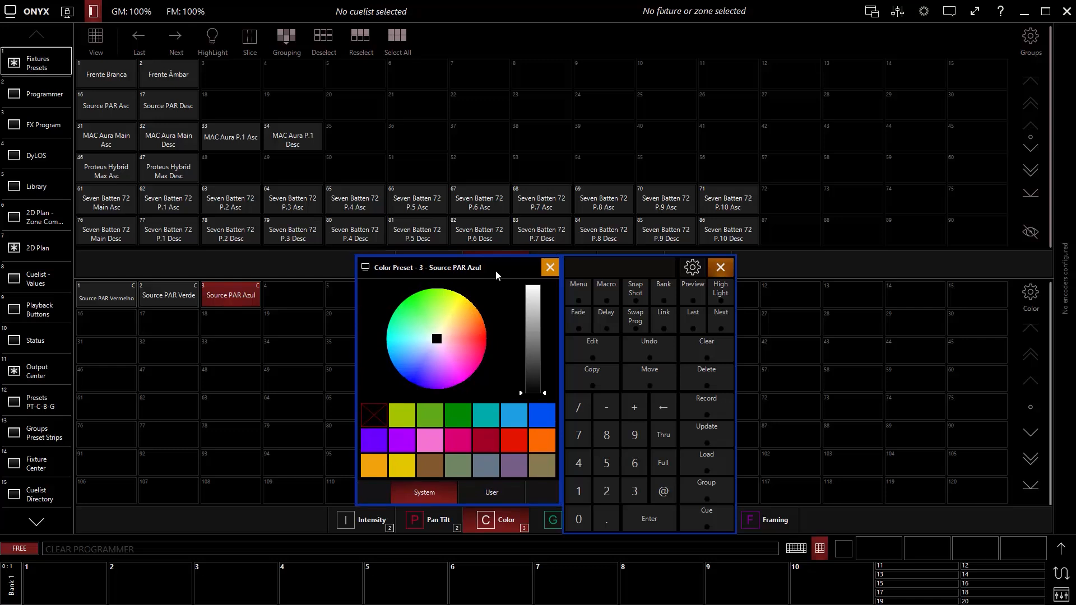
{"action": "left_click", "coordinate": [513, 491]}
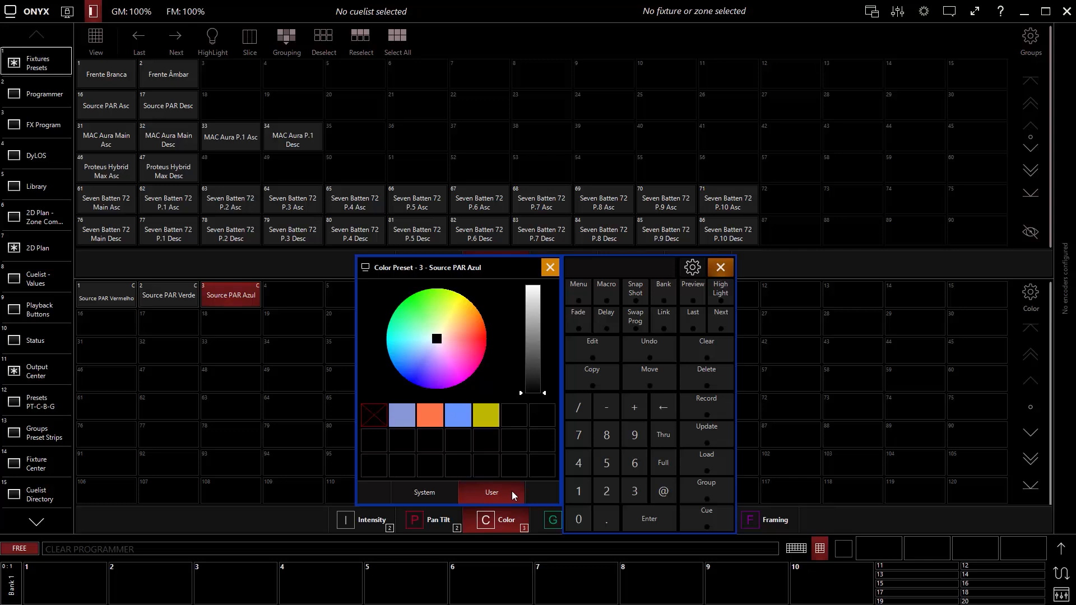
{"action": "left_click", "coordinate": [437, 494]}
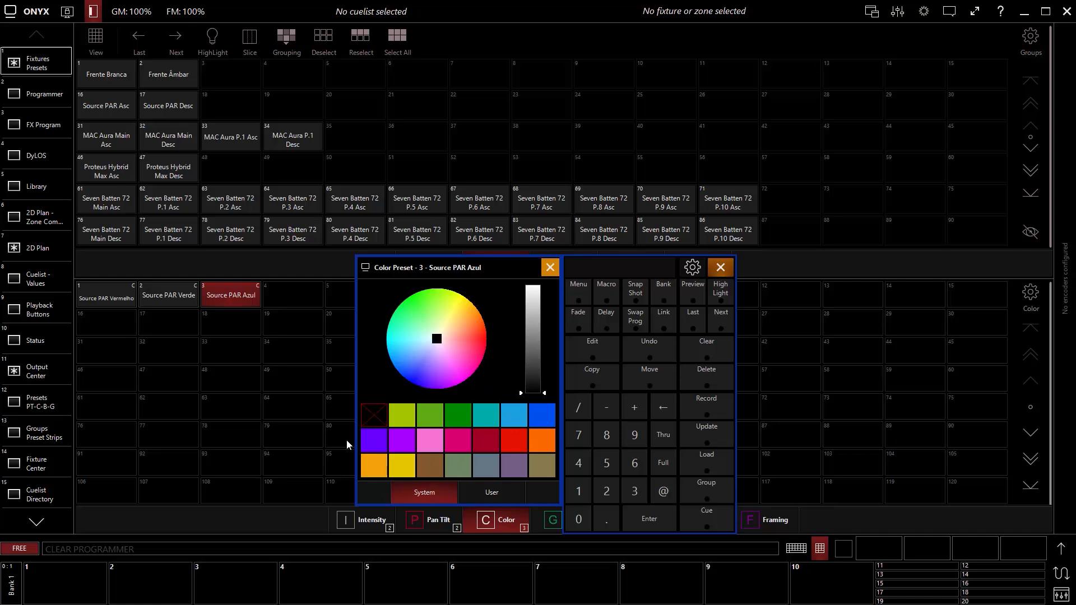
Mark Source PAR Vermelho, Verde and Azul with the System palette's red, green and blue swatches respectively, and close the colour picker
{"action": "left_click", "coordinate": [106, 297]}
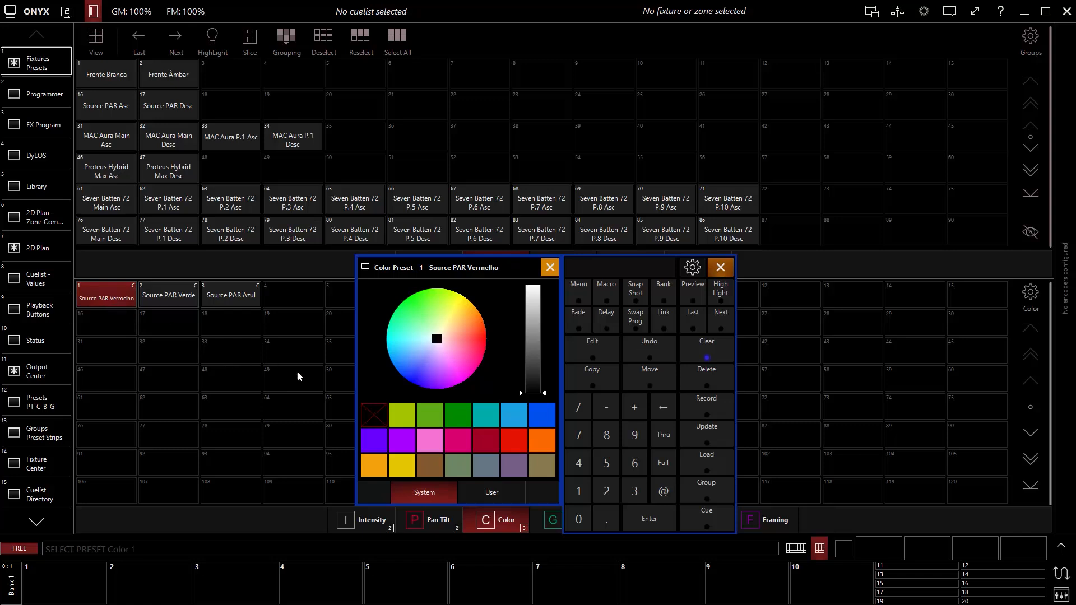
{"action": "left_click", "coordinate": [516, 439]}
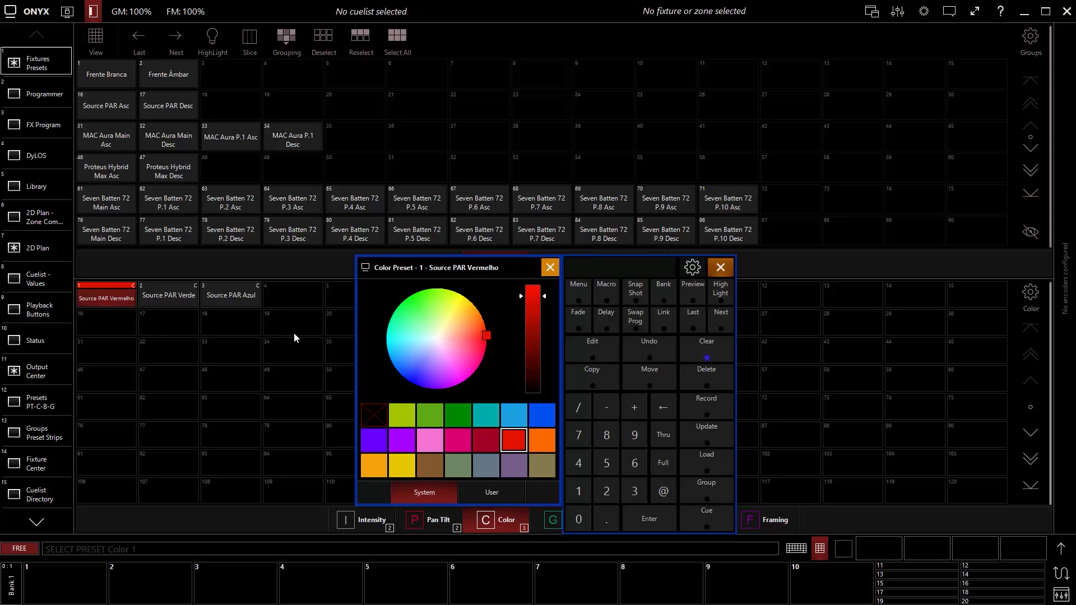
{"action": "left_click", "coordinate": [182, 296]}
{"action": "left_click", "coordinate": [458, 416]}
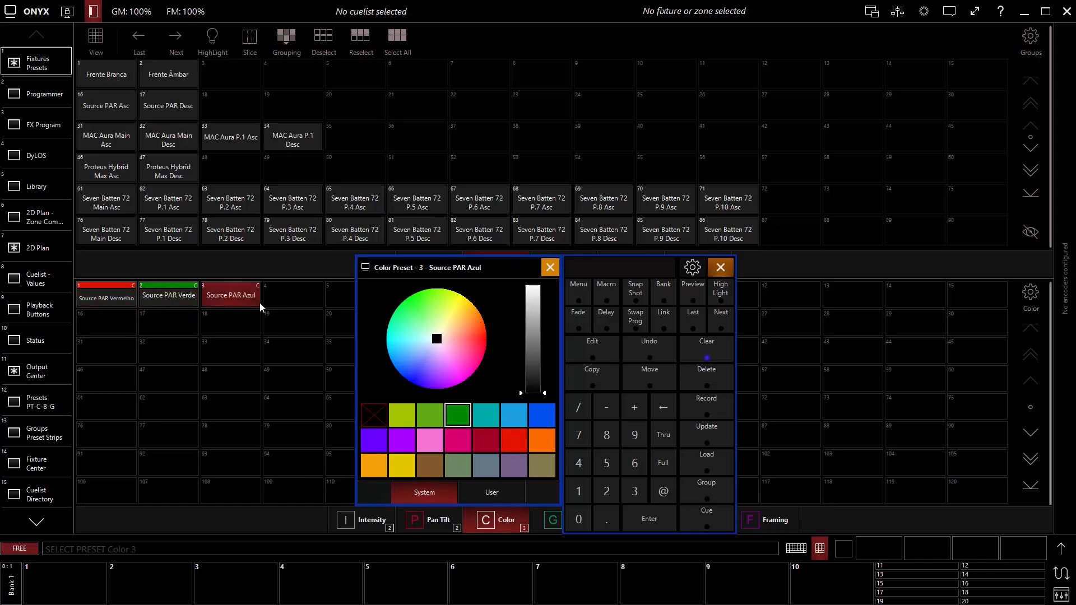
{"action": "left_click", "coordinate": [548, 416]}
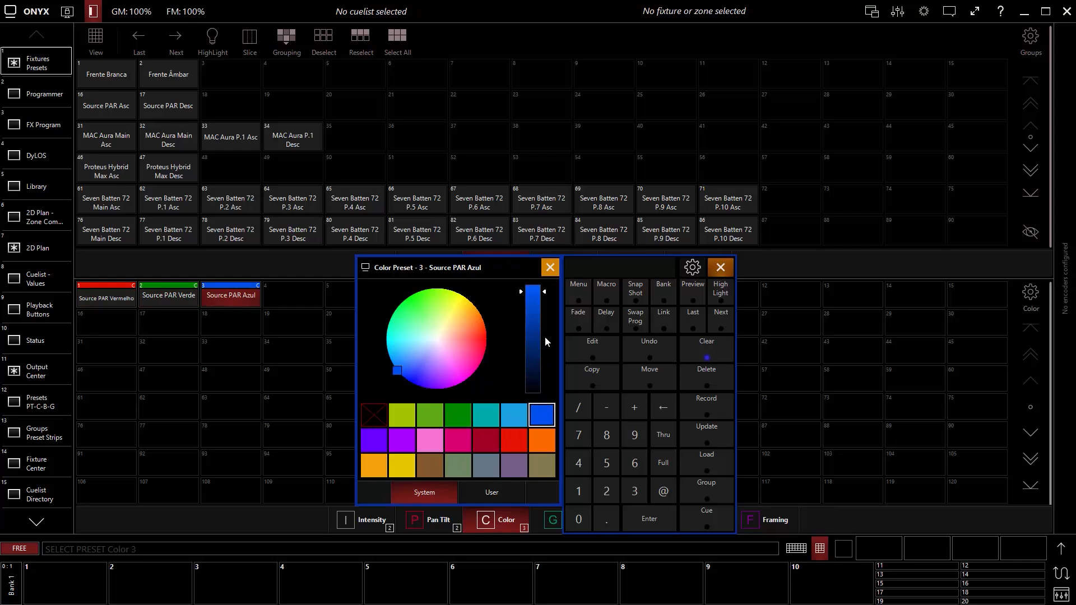
{"action": "left_click", "coordinate": [548, 268]}
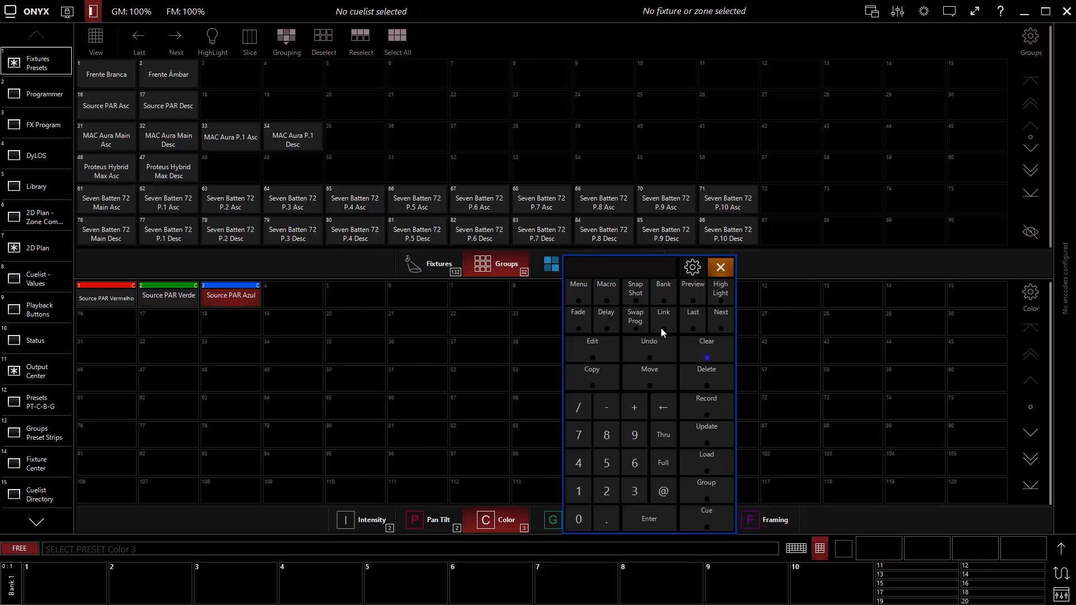
Clear the programmer and move the TODOS Intensidade 100% preset to Intensity preset slot 3
{"action": "left_click", "coordinate": [703, 344]}
{"action": "left_click", "coordinate": [1061, 550]}
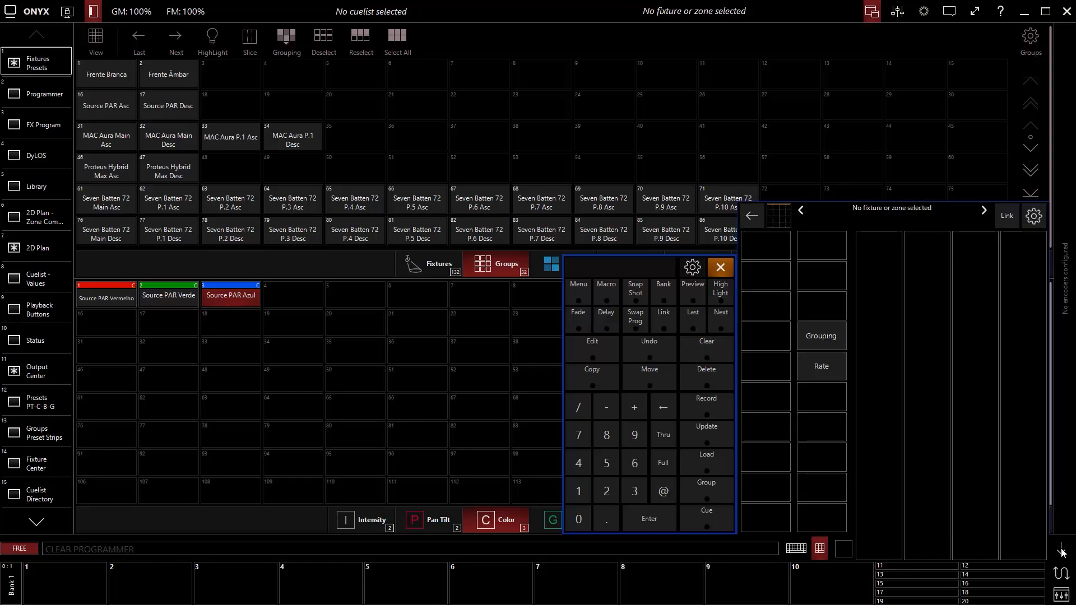
{"action": "left_click", "coordinate": [368, 523]}
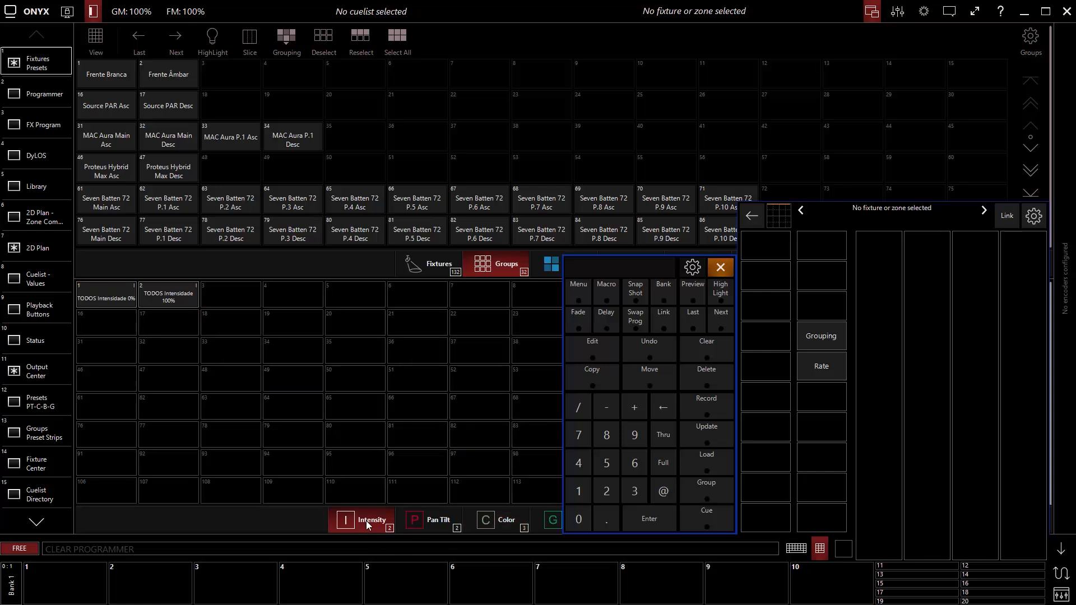
{"action": "left_click", "coordinate": [633, 375]}
{"action": "left_click", "coordinate": [178, 297]}
{"action": "left_click", "coordinate": [227, 292]}
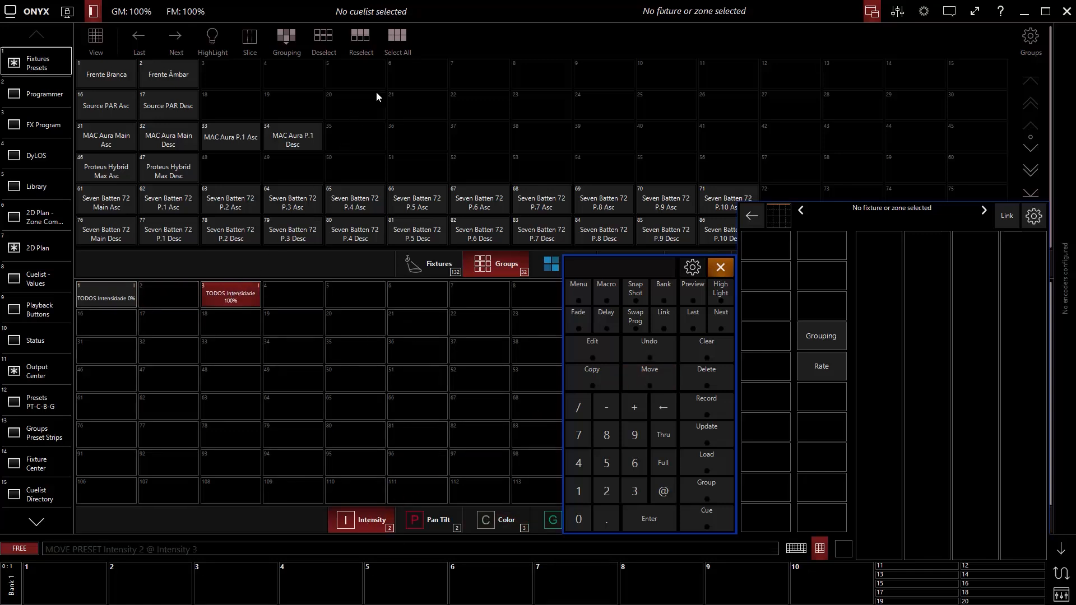
Set all fixtures to 50% intensity, record Intensity preset 2 named "TODOS Intensidade 50%", and clear the programmer
{"action": "left_click", "coordinate": [403, 33]}
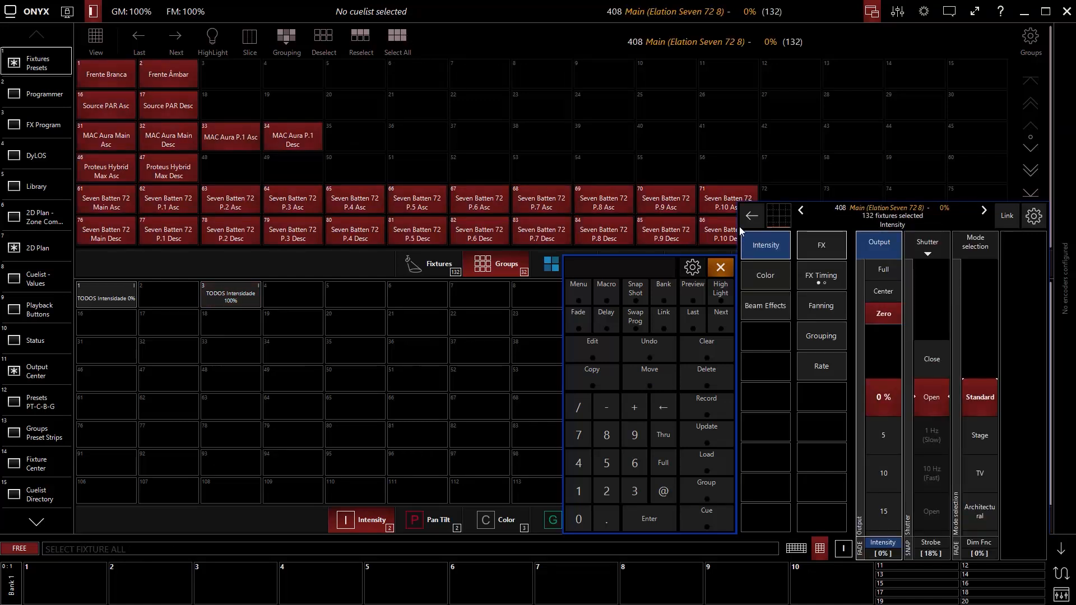
{"action": "left_click", "coordinate": [882, 292]}
{"action": "left_click", "coordinate": [702, 405]}
{"action": "left_click", "coordinate": [170, 289]}
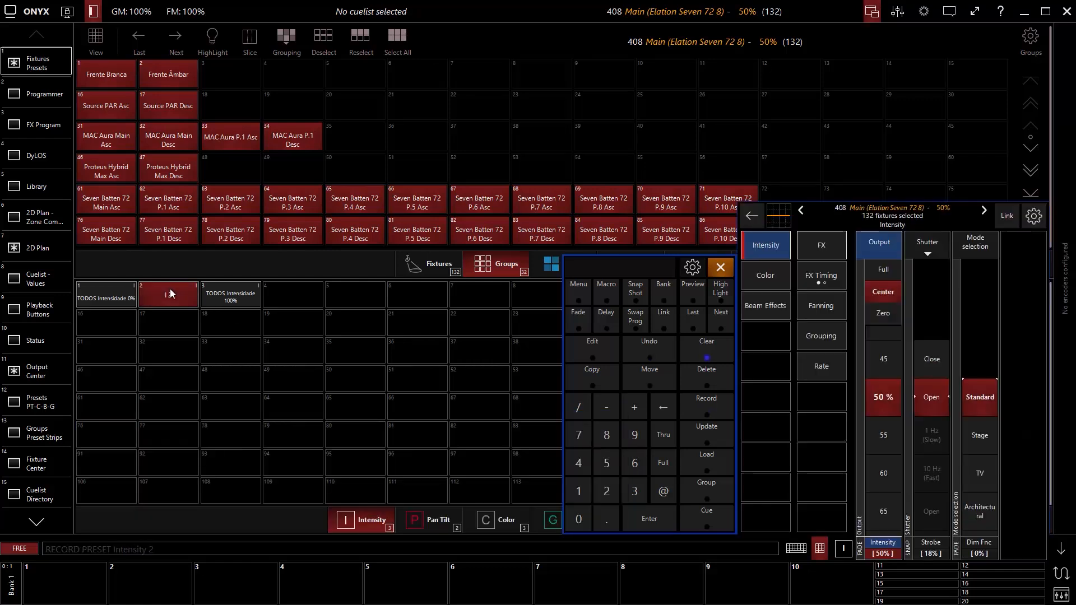
{"action": "type", "text": "TODOS Intensidade 50%"}
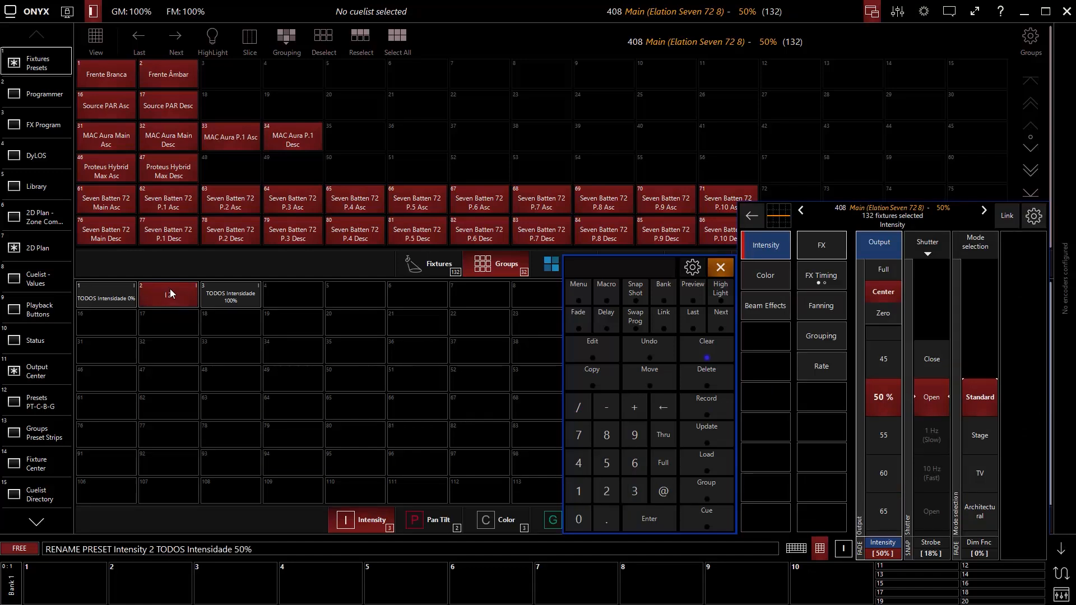
{"action": "key", "text": "Return"}
{"action": "left_click", "coordinate": [701, 351]}
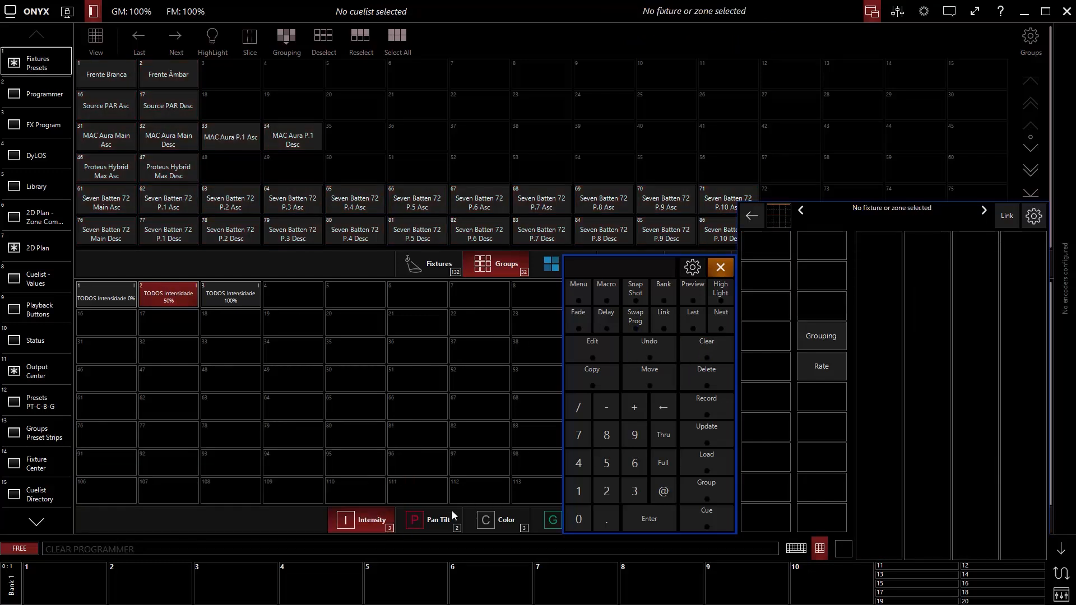
Move the Pan Tilt presets Proteus Posição Inicial and Proteus Posição Palco to slots 16 and 17 respectively
{"action": "left_click", "coordinate": [429, 522]}
{"action": "left_click", "coordinate": [650, 384]}
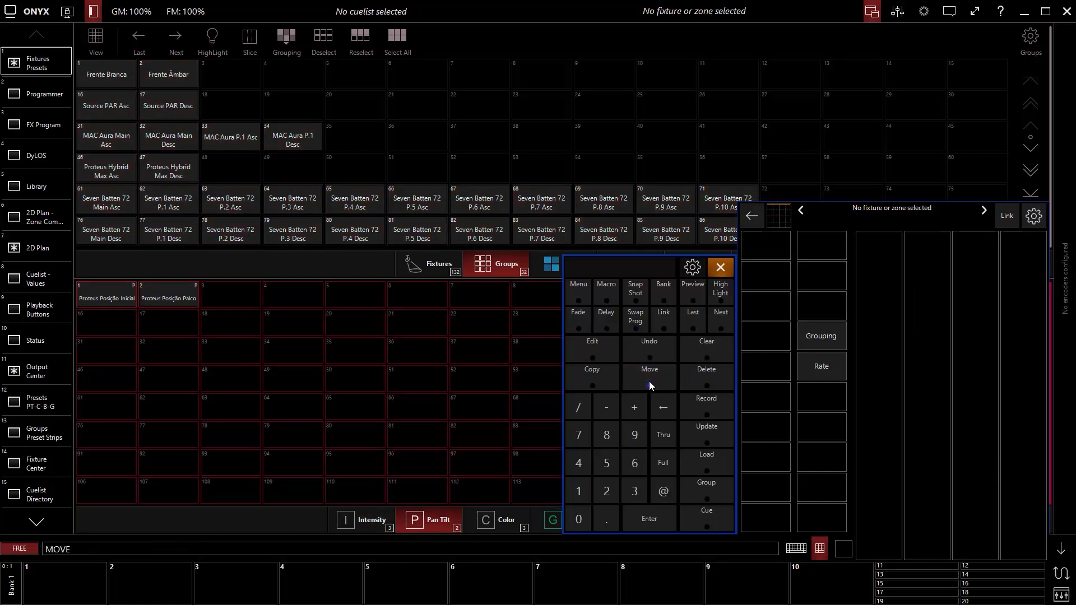
{"action": "left_click", "coordinate": [110, 297]}
{"action": "left_click", "coordinate": [122, 327]}
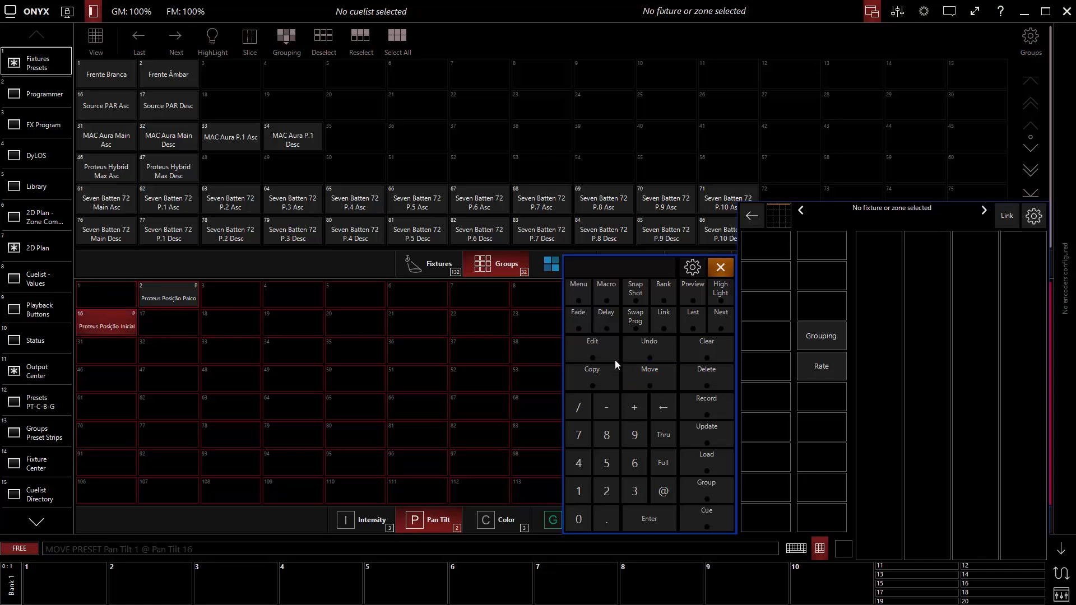
{"action": "left_click", "coordinate": [646, 379]}
{"action": "left_click", "coordinate": [156, 301]}
{"action": "left_click", "coordinate": [161, 324]}
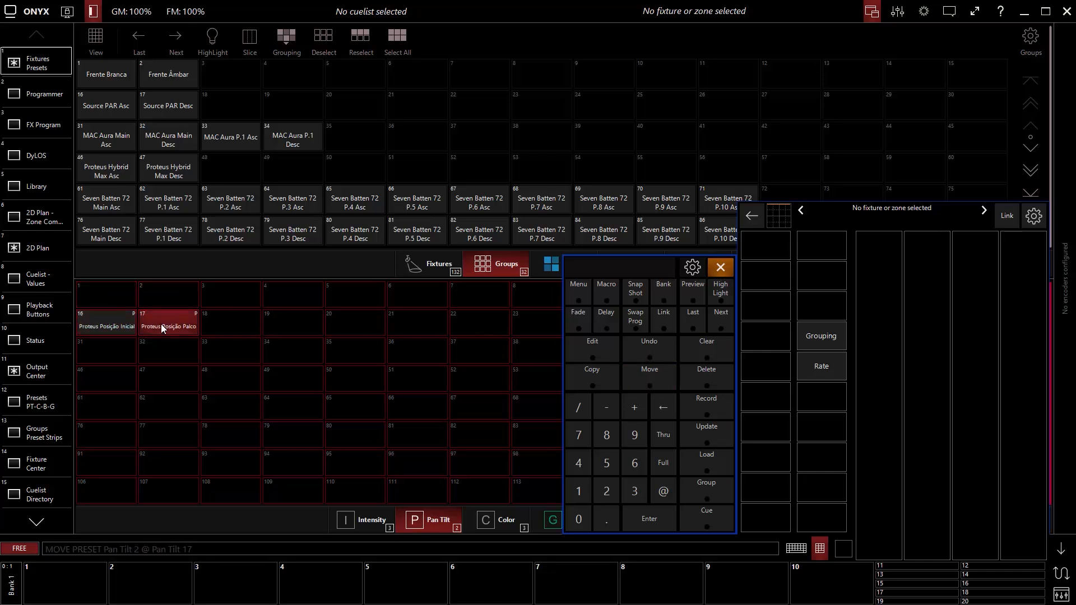
Centre pan and tilt for the MAC Aura Main Asc group and record Pan Tilt preset 1 named "MAC Aura Posição Inicial"
{"action": "left_click", "coordinate": [108, 145]}
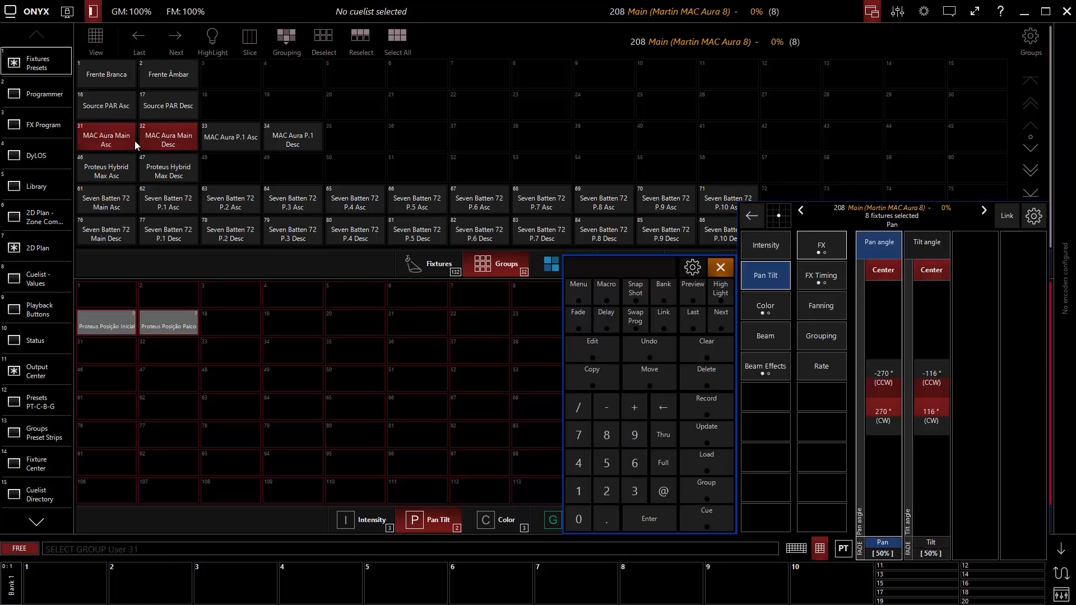
{"action": "left_click", "coordinate": [884, 272]}
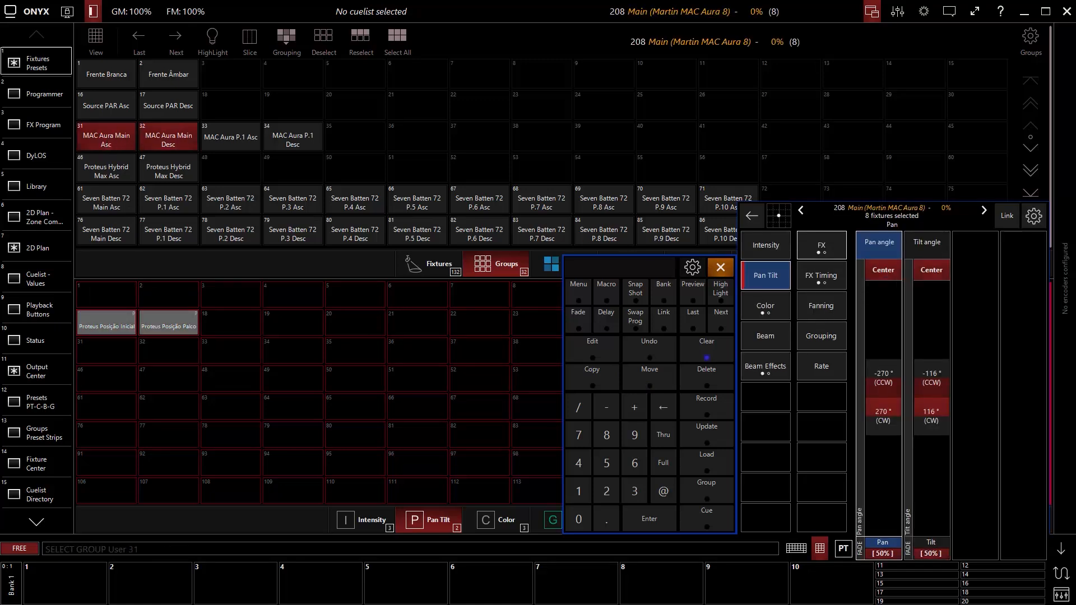
{"action": "left_click", "coordinate": [930, 277]}
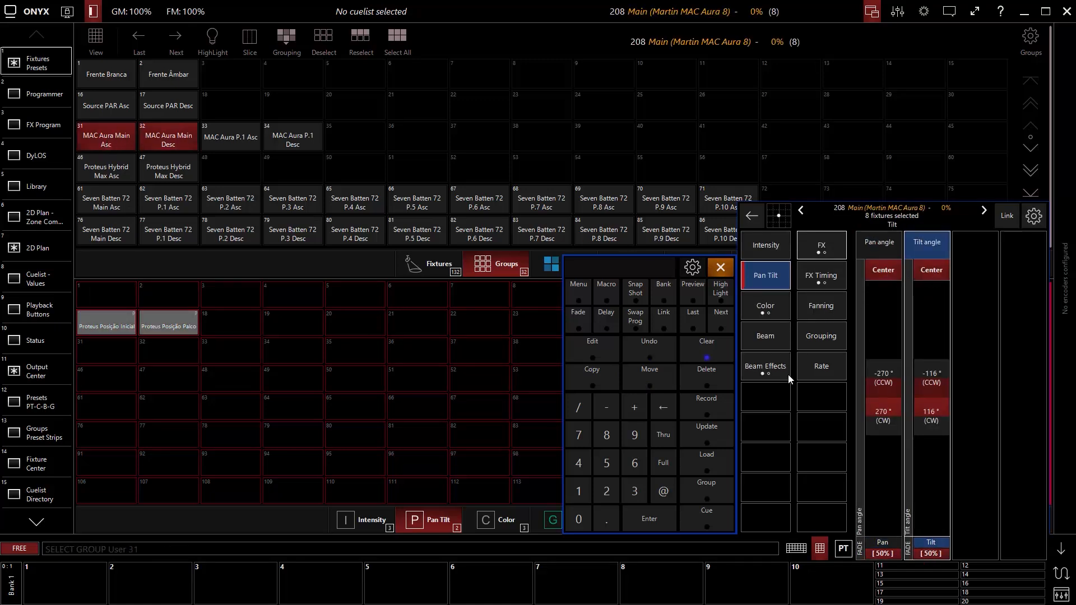
{"action": "left_click", "coordinate": [708, 409]}
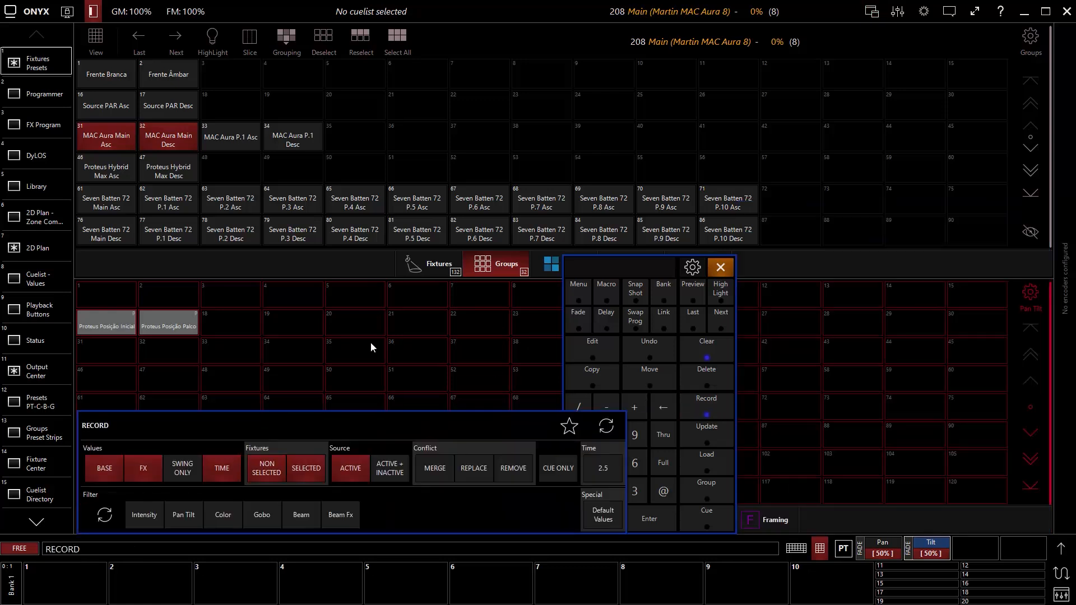
{"action": "left_click", "coordinate": [99, 294]}
{"action": "type", "text": "MAC"}
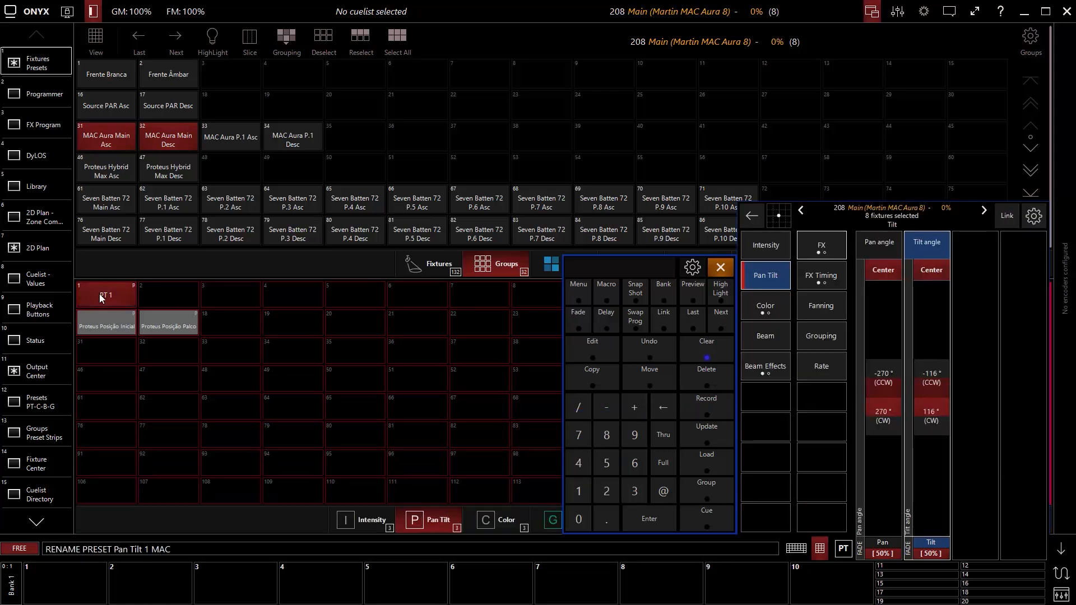
{"action": "type", "text": " Aura Posição Inicial"}
{"action": "key", "text": "Return"}
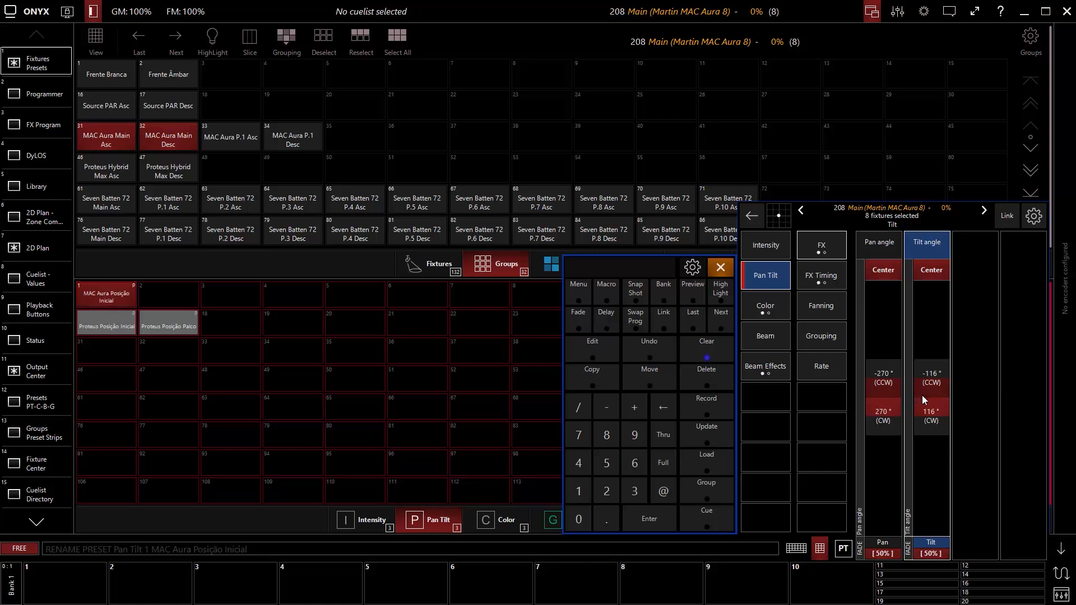
Set the MAC Aura tilt to 60%, record Pan Tilt preset 2 named "MAC Aura Posição Palco", and clear the programmer
{"action": "left_click_drag", "start_coordinate": [926, 395], "coordinate": [926, 393]}
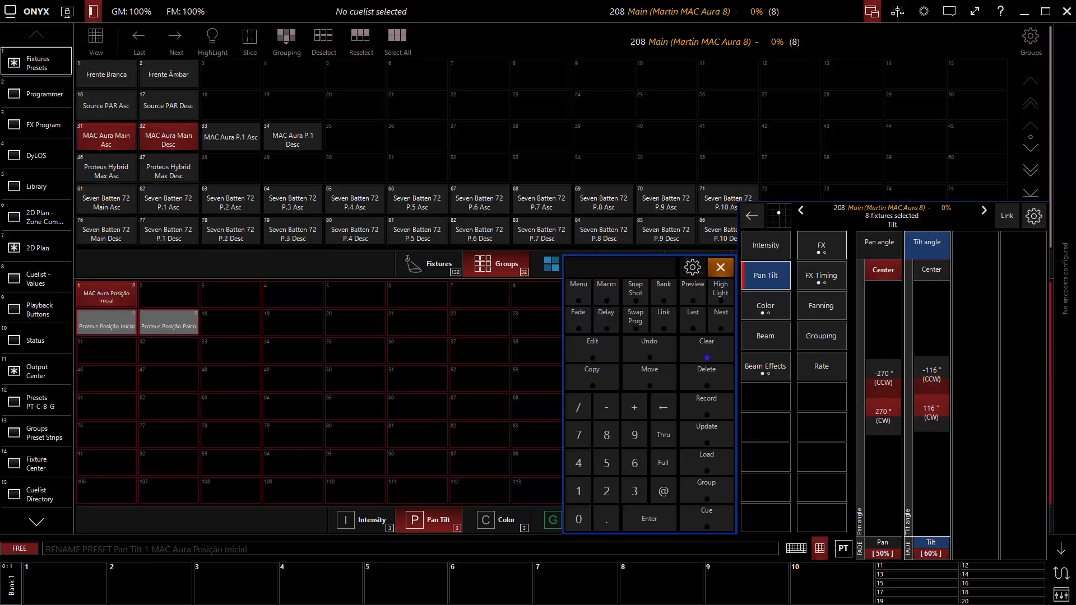
{"action": "left_click", "coordinate": [721, 412]}
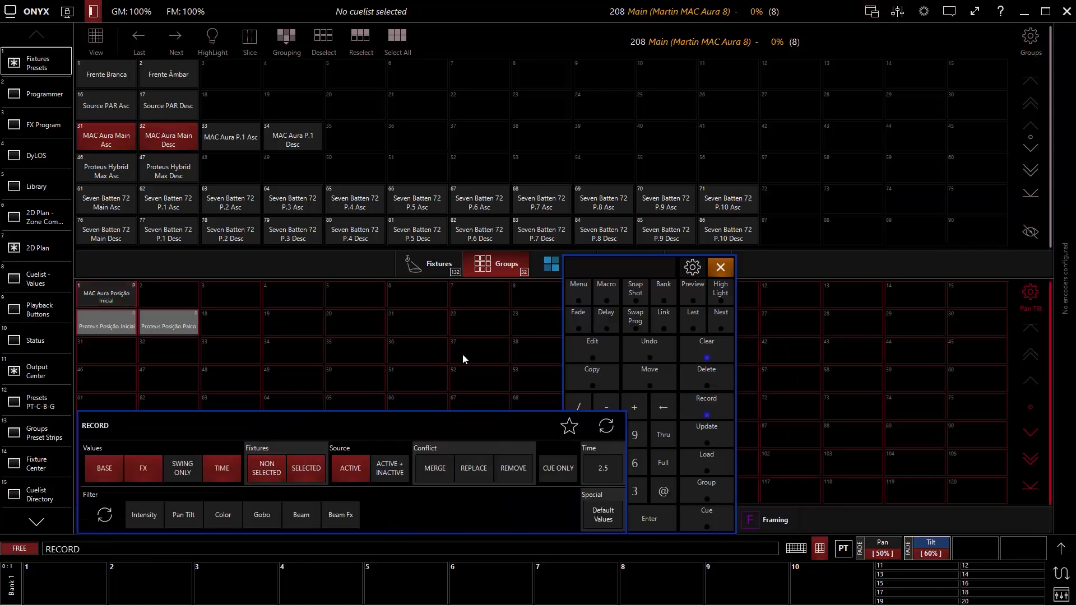
{"action": "left_click", "coordinate": [156, 287]}
{"action": "type", "text": "ME PRESET Pan Tilt 2 MA"}
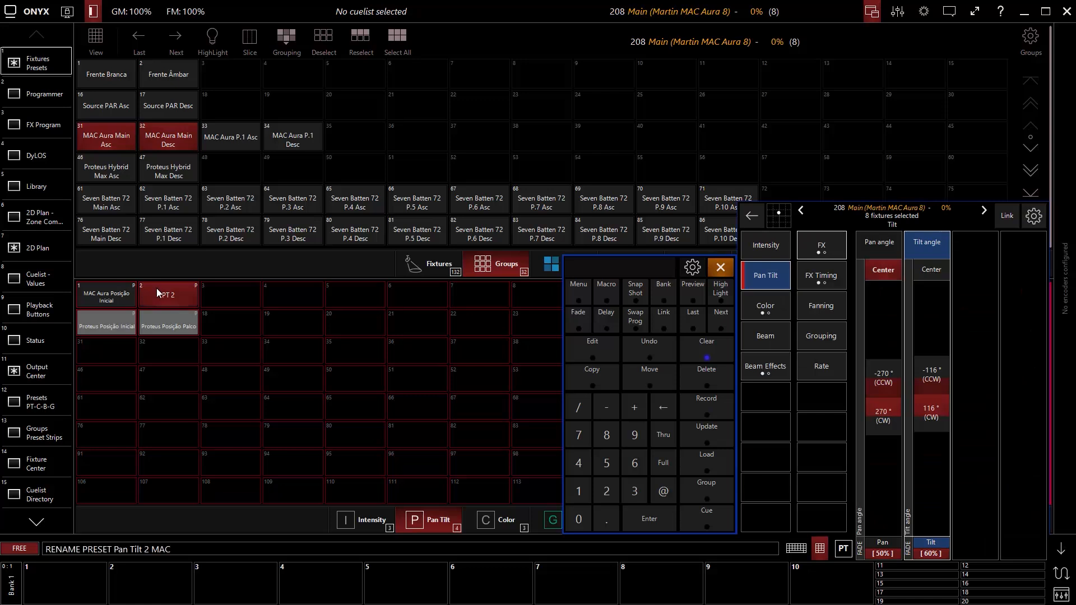
{"action": "type", "text": "C Aura Posição Palco"}
{"action": "key", "text": "Return"}
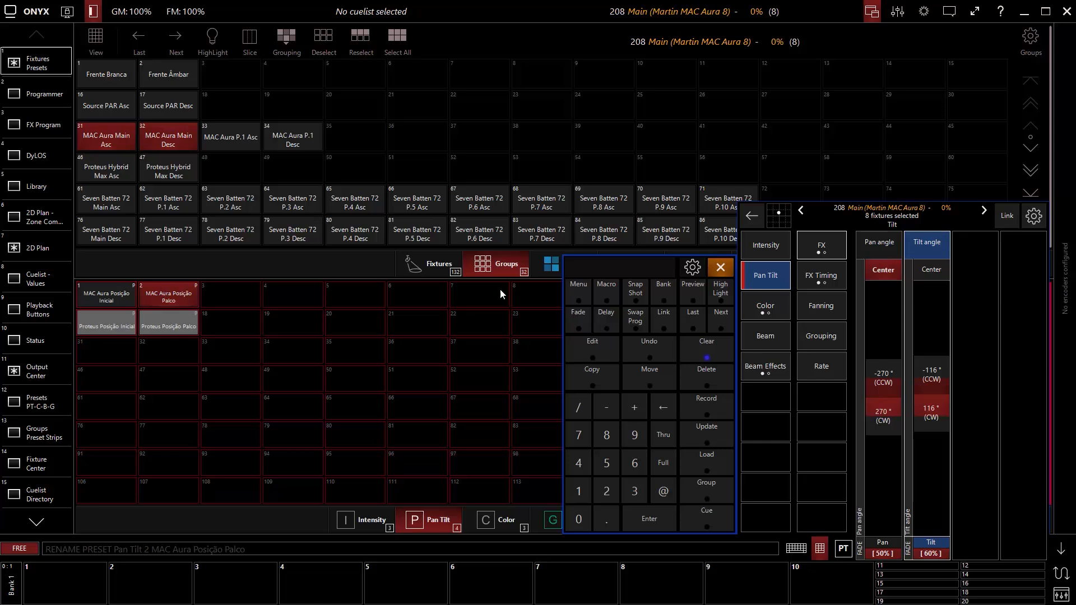
{"action": "left_click", "coordinate": [725, 346]}
{"action": "left_click", "coordinate": [724, 347]}
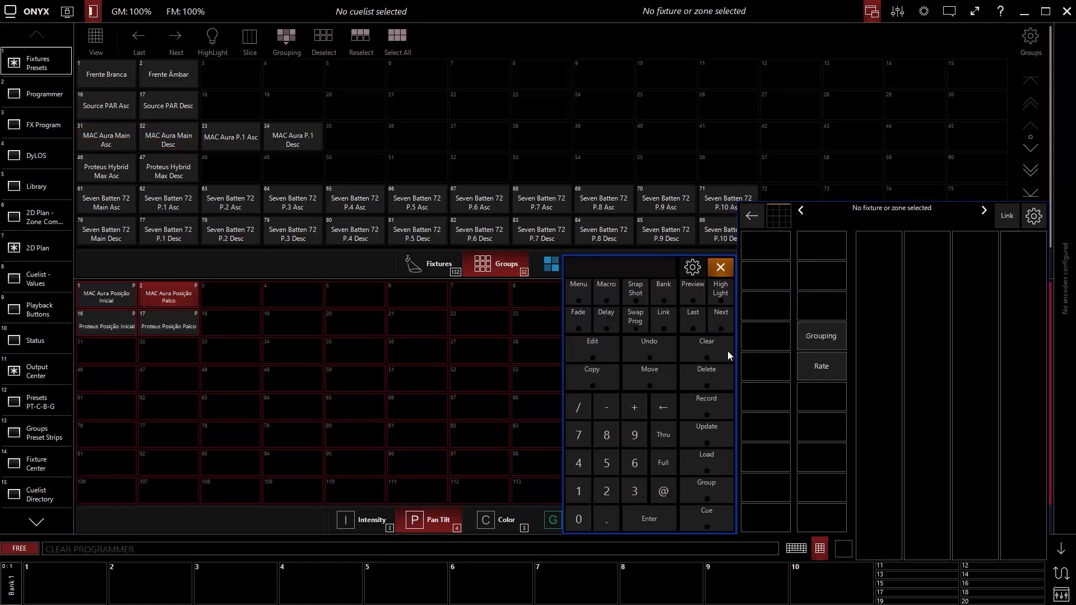
Show the Color presets and set green, blue and white to 0% for the MAC Aura Main Asc group
{"action": "left_click", "coordinate": [498, 524]}
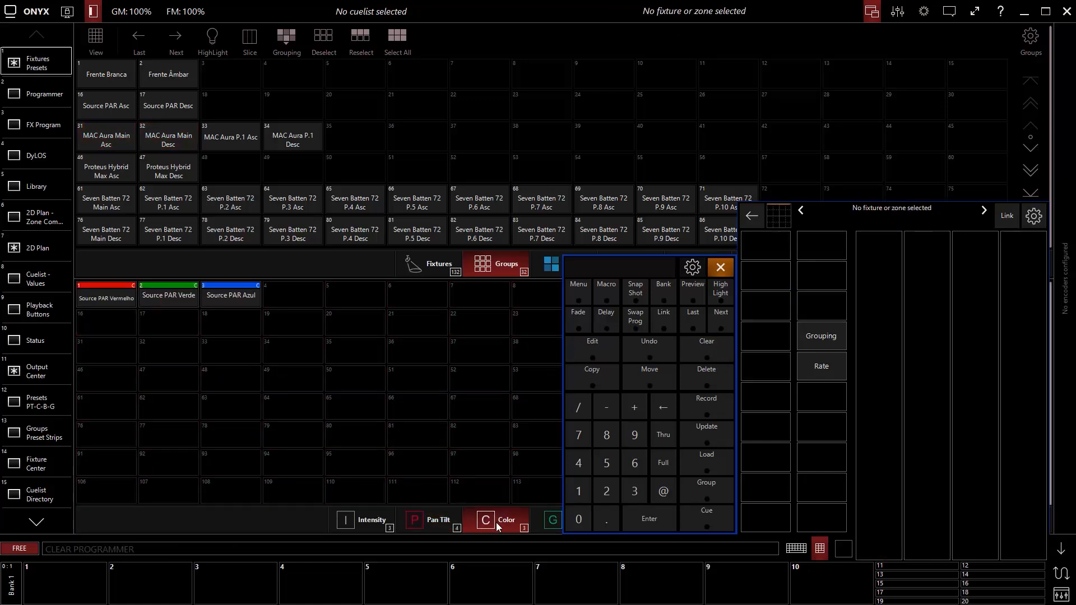
{"action": "left_click", "coordinate": [107, 140]}
{"action": "left_click", "coordinate": [150, 149]}
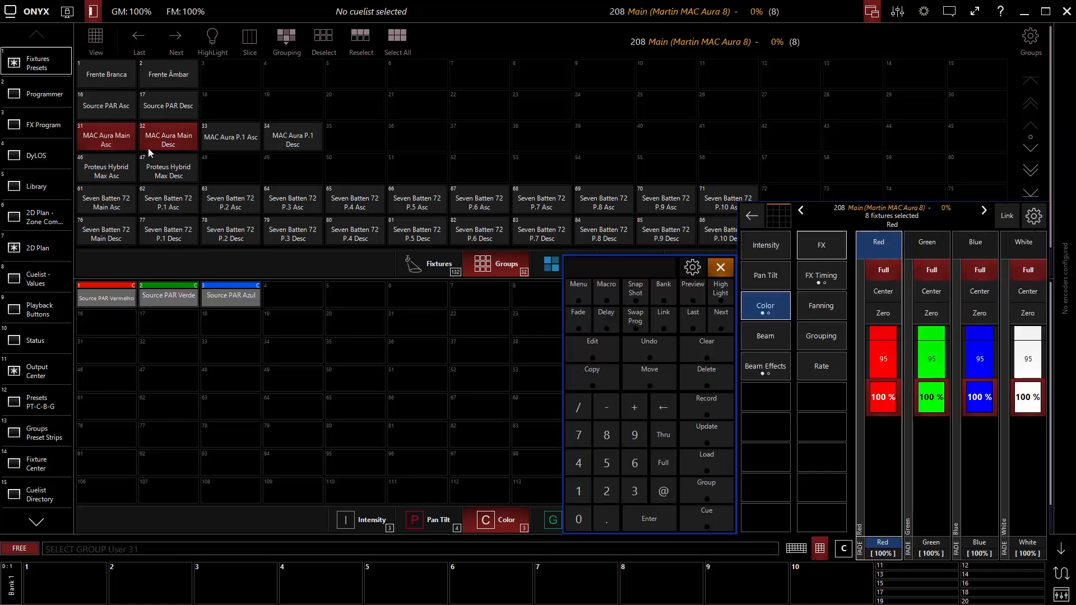
{"action": "left_click", "coordinate": [930, 313]}
{"action": "left_click", "coordinate": [981, 317]}
{"action": "left_click", "coordinate": [1028, 314]}
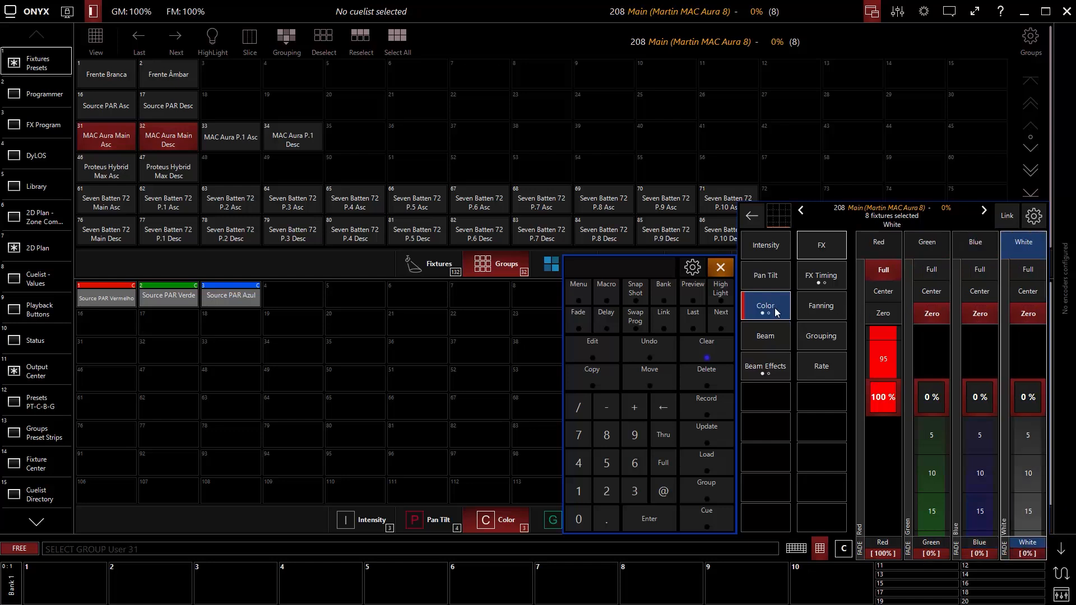
Include the MAC Aura colour temperature at Direct and the colour wheel at Open in the programmer
{"action": "left_click", "coordinate": [778, 312]}
{"action": "left_click", "coordinate": [883, 399]}
{"action": "left_click", "coordinate": [931, 397]}
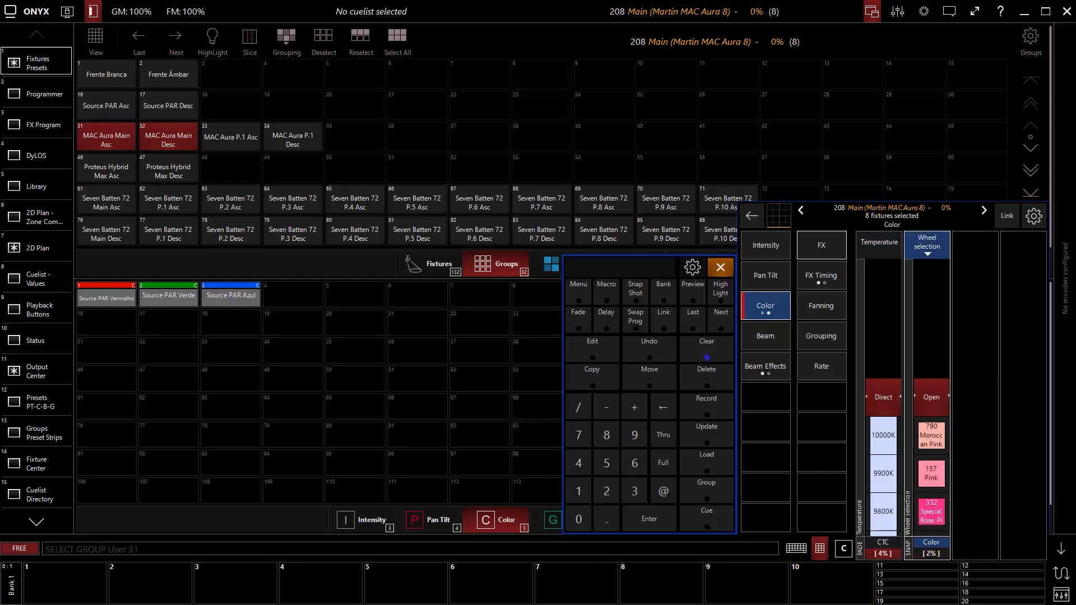
{"action": "left_click", "coordinate": [781, 312]}
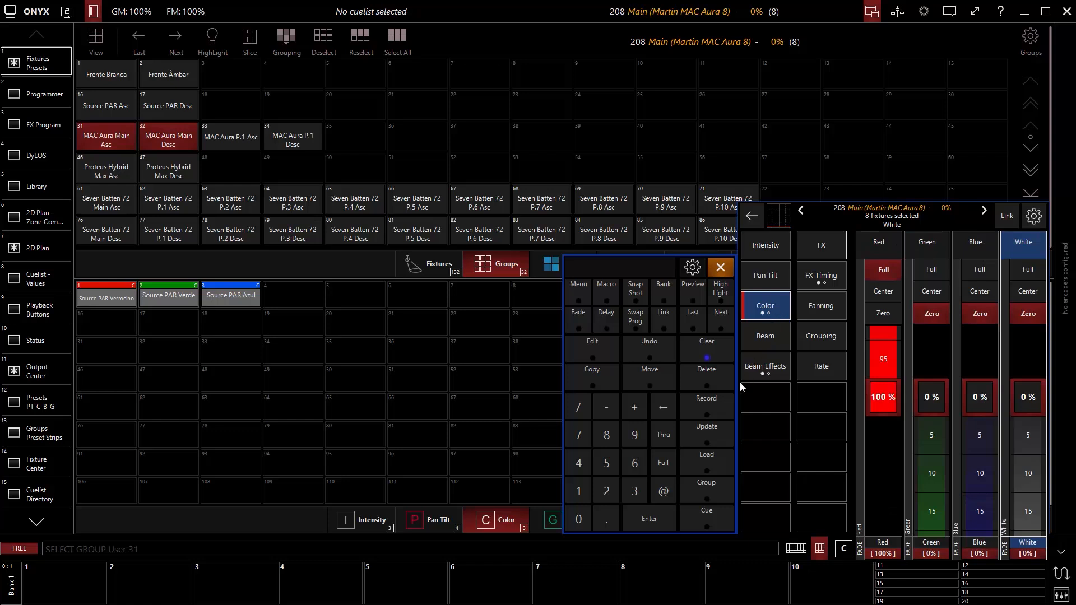
Record the red MAC Aura look as Color preset 16 named "MAC Aura Main Vermelho"
{"action": "left_click", "coordinate": [711, 404]}
{"action": "left_click", "coordinate": [112, 322]}
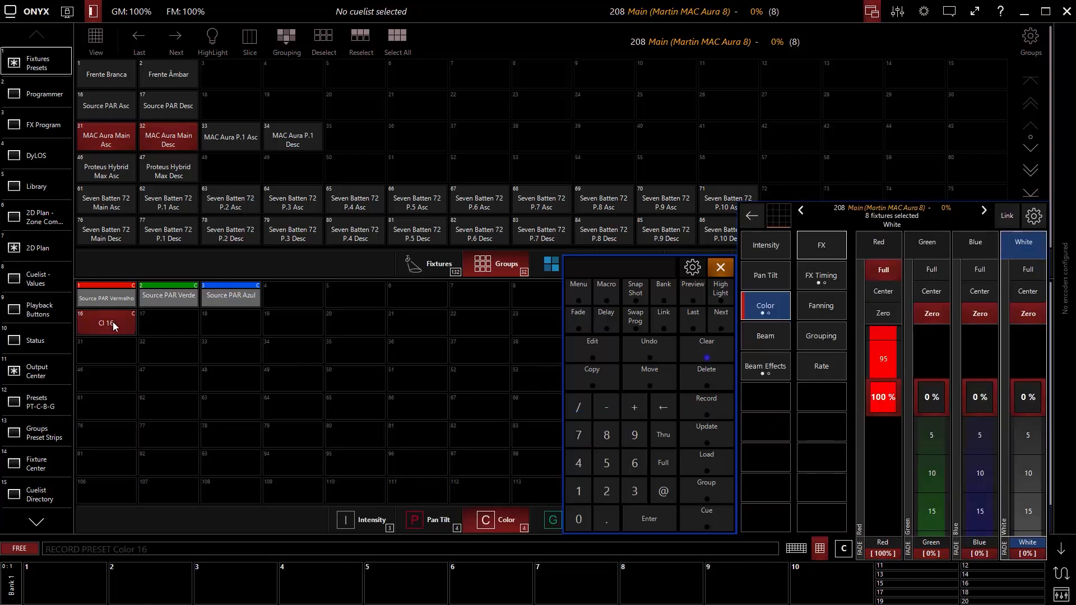
{"action": "type", "text": "MAC Aura Main"}
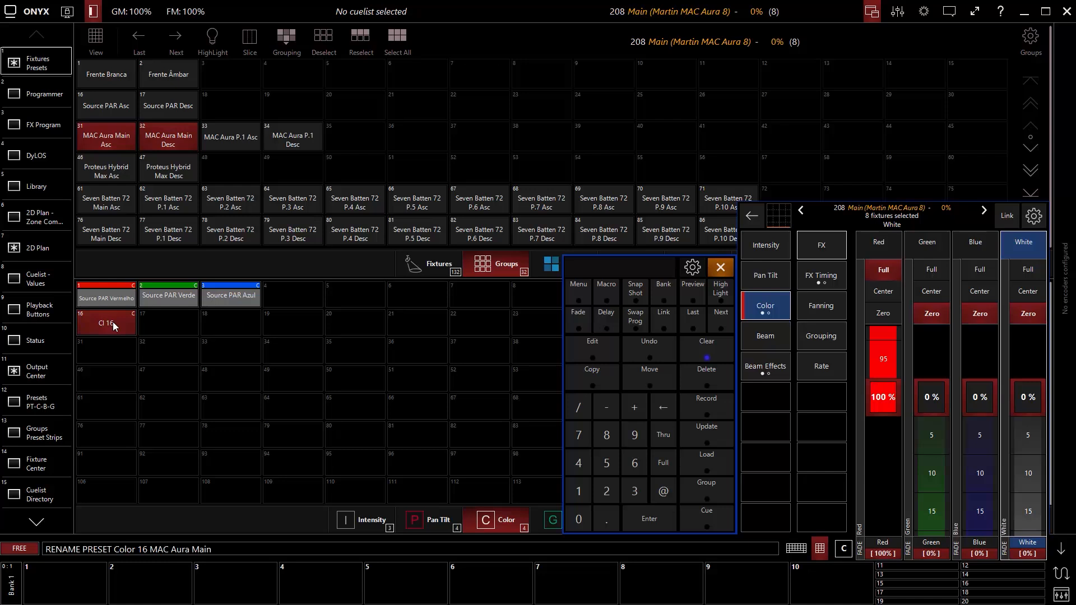
{"action": "type", "text": " Vermelho"}
{"action": "key", "text": "Return"}
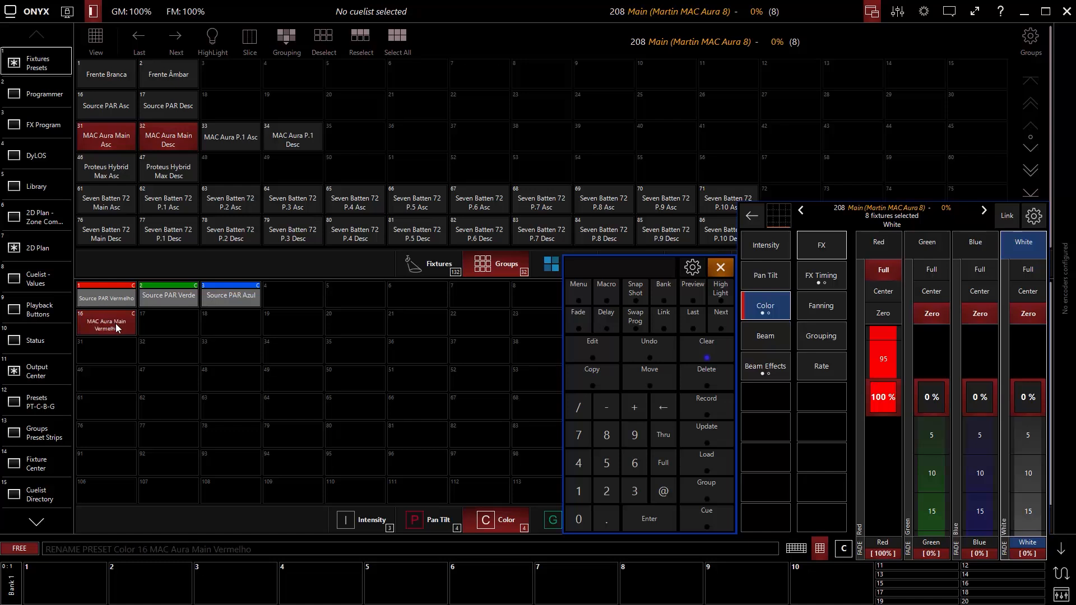
Set the MAC Aura fixtures to 0% red and 100% green, and record Color preset 17 named "MAC Aura Main Verde"
{"action": "left_click", "coordinate": [880, 314]}
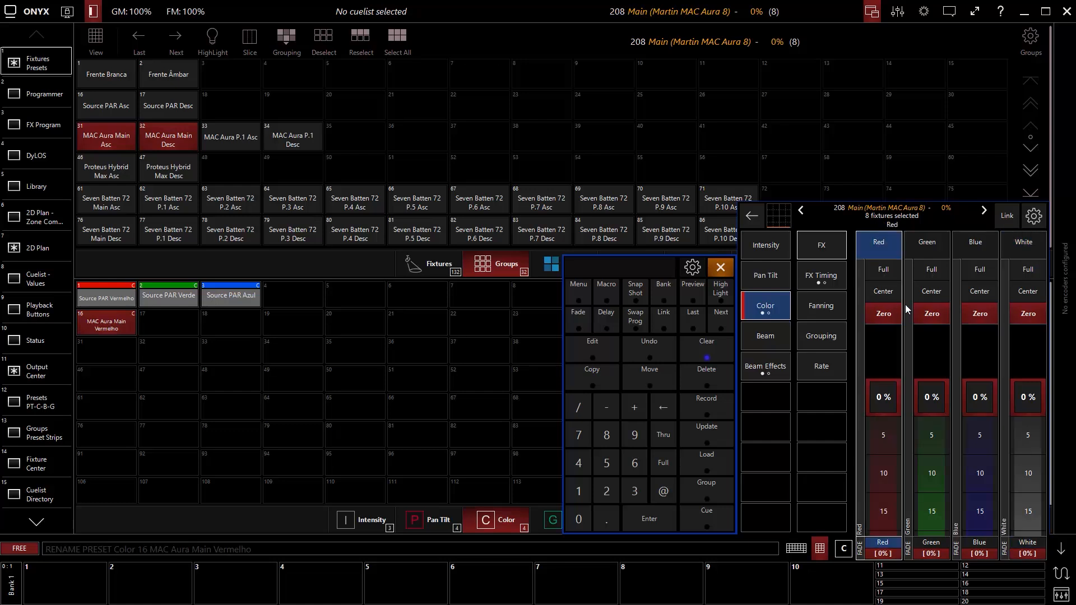
{"action": "left_click", "coordinate": [943, 269]}
{"action": "left_click", "coordinate": [712, 402]}
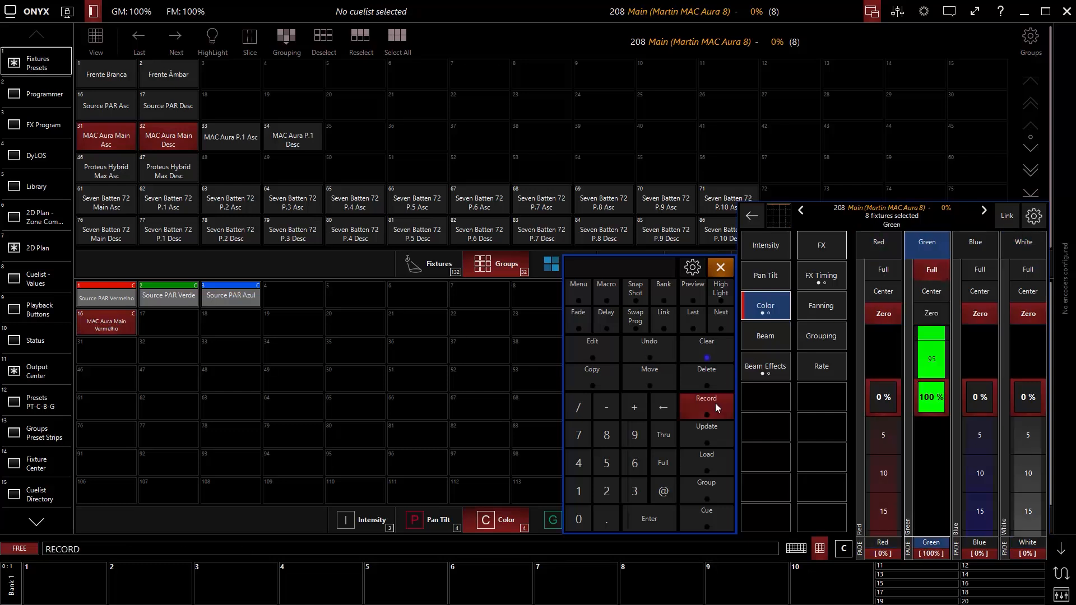
{"action": "left_click", "coordinate": [166, 324]}
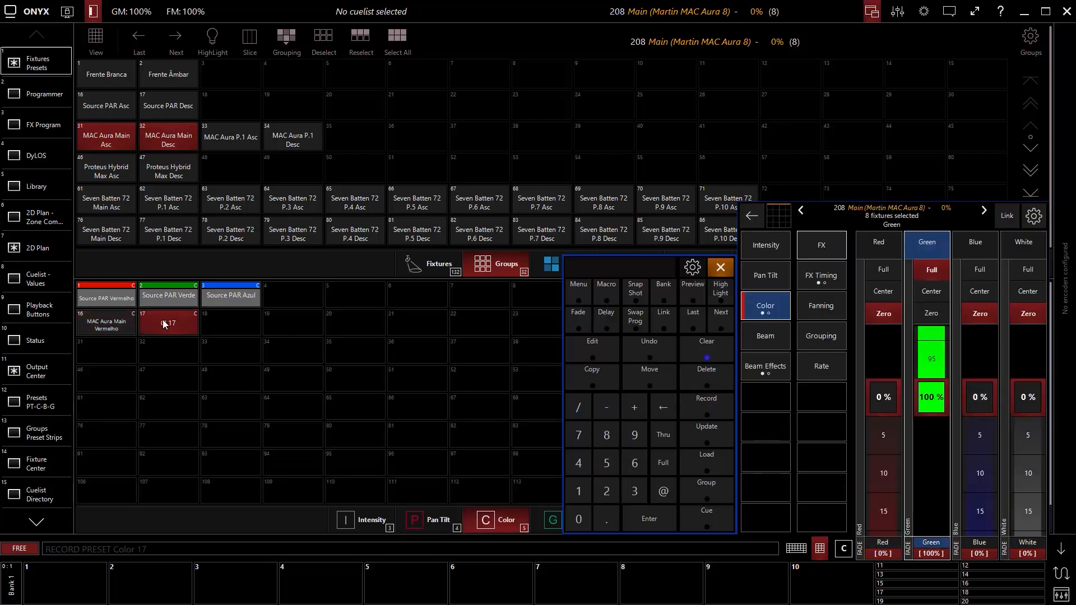
{"action": "type", "text": "MAC Aura"}
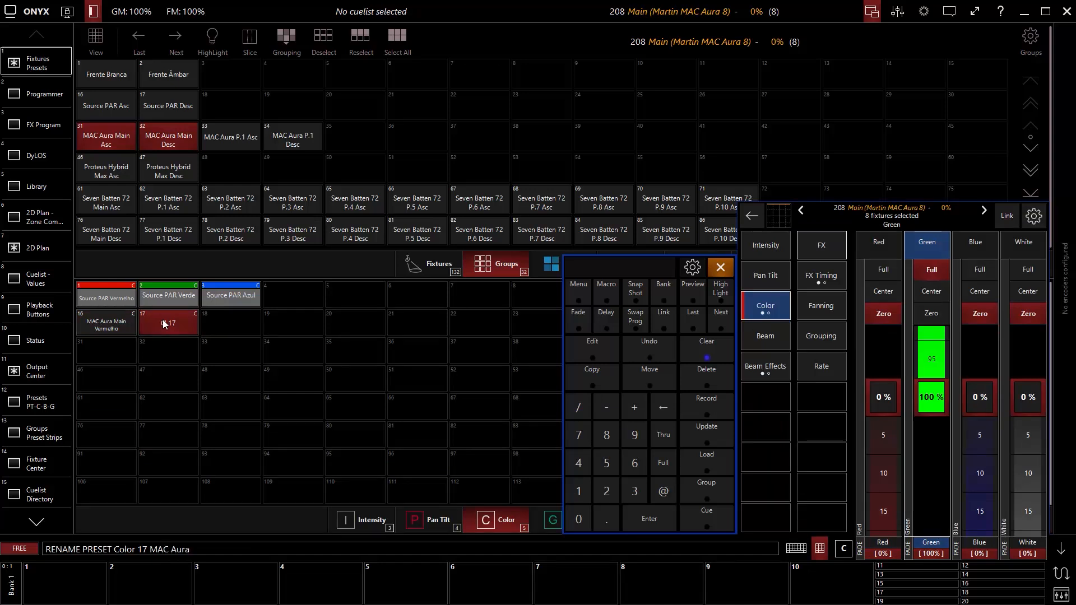
{"action": "type", "text": " Main Verde"}
{"action": "key", "text": "Return"}
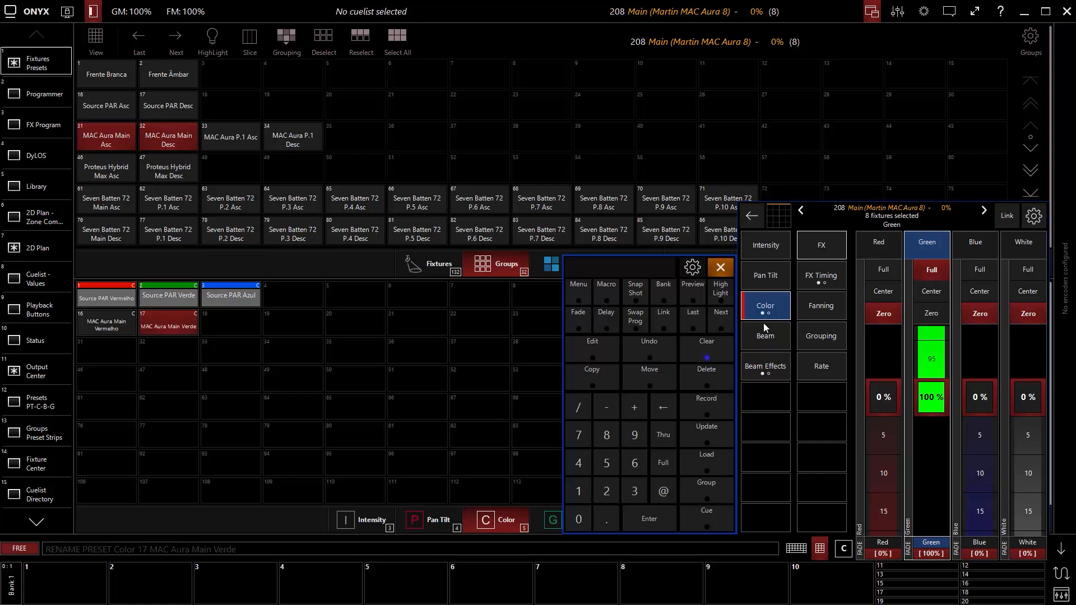
Set the MAC Aura Main fixtures to 0% green and 100% blue, and record Color preset 18 named "MAC Aura Main Azul"
{"action": "left_click", "coordinate": [930, 313]}
{"action": "left_click", "coordinate": [980, 272]}
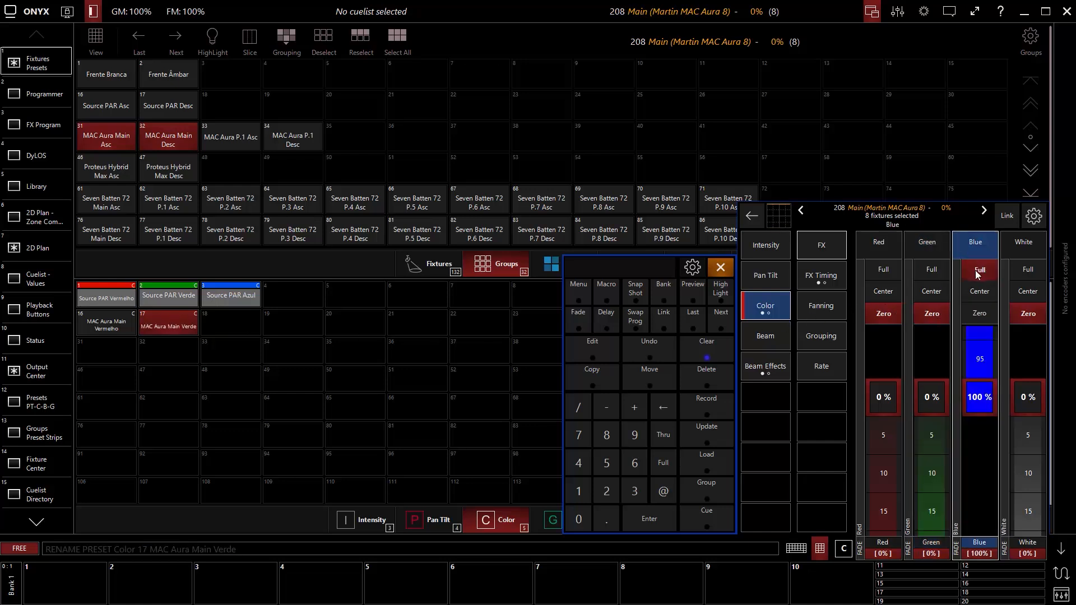
{"action": "left_click", "coordinate": [707, 402]}
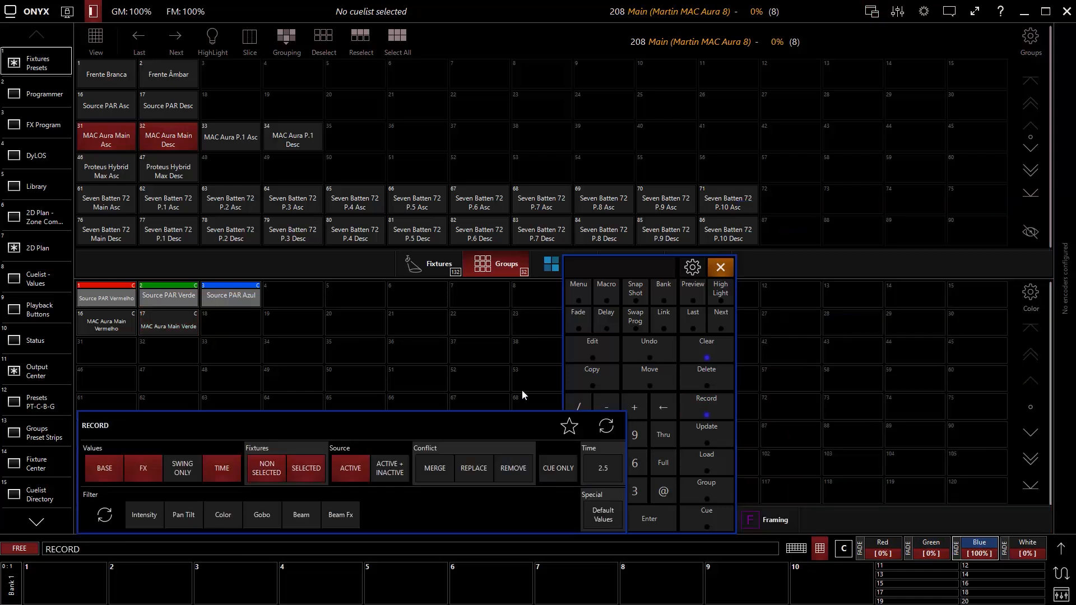
{"action": "left_click", "coordinate": [213, 320]}
{"action": "type", "text": "ME PRESET Color 18 MAC Aura Main Azul"}
{"action": "key", "text": "Return"}
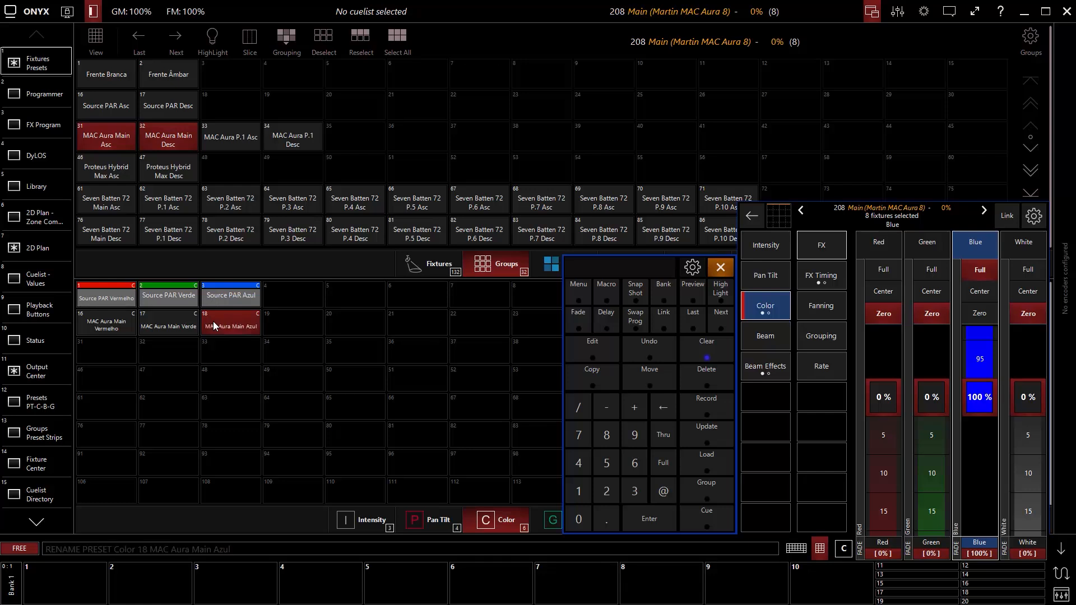
Clear the programmer and set the MAC Aura P.1 Asc group to 100% red, 0% green, 0% blue and colour wheel Open
{"action": "left_click", "coordinate": [711, 357]}
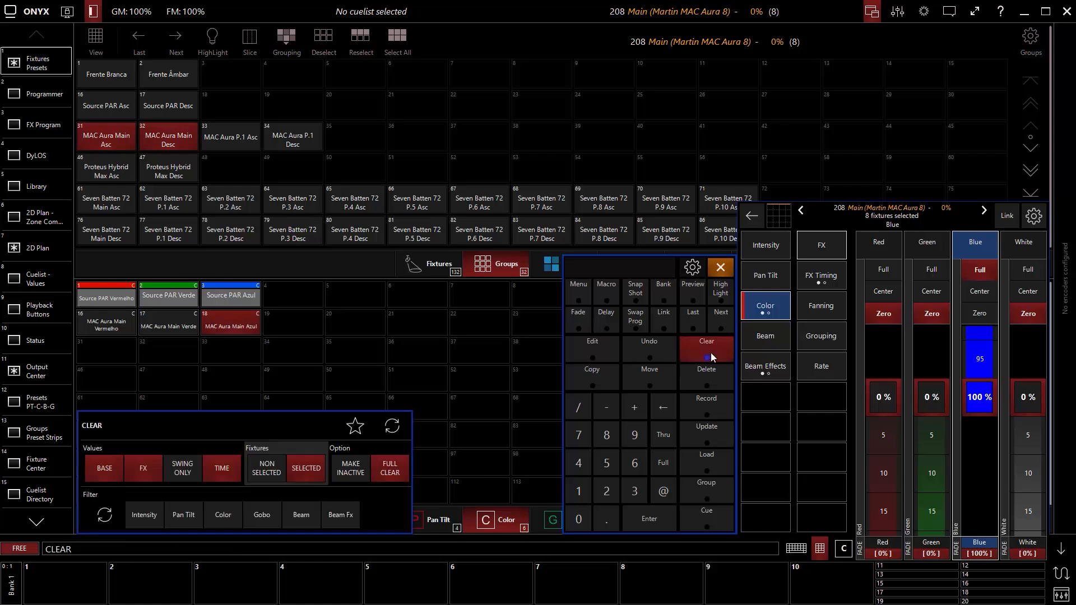
{"action": "left_click", "coordinate": [235, 140]}
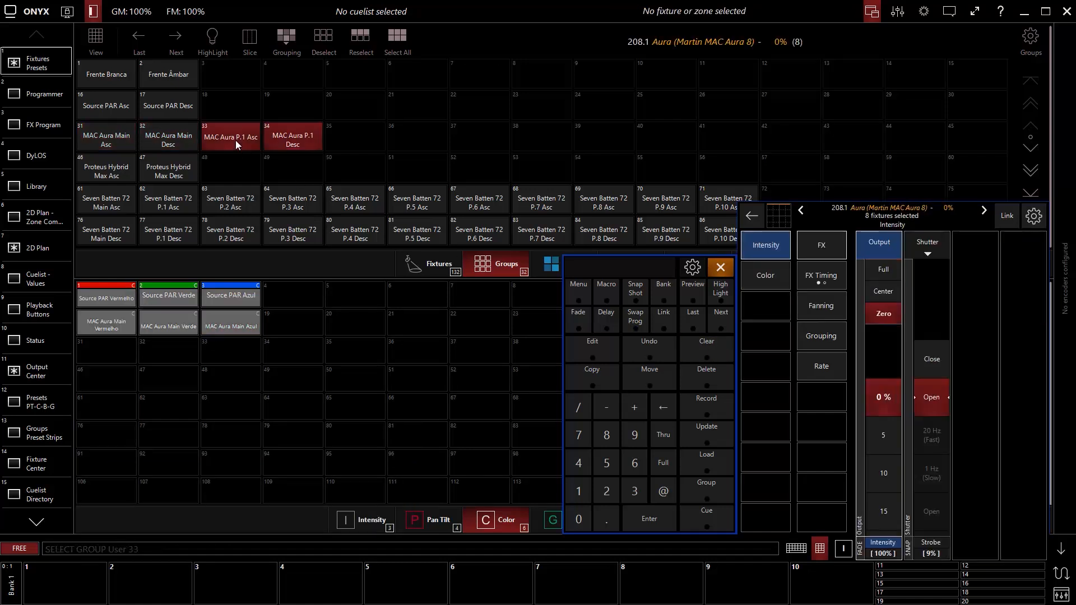
{"action": "left_click", "coordinate": [749, 271]}
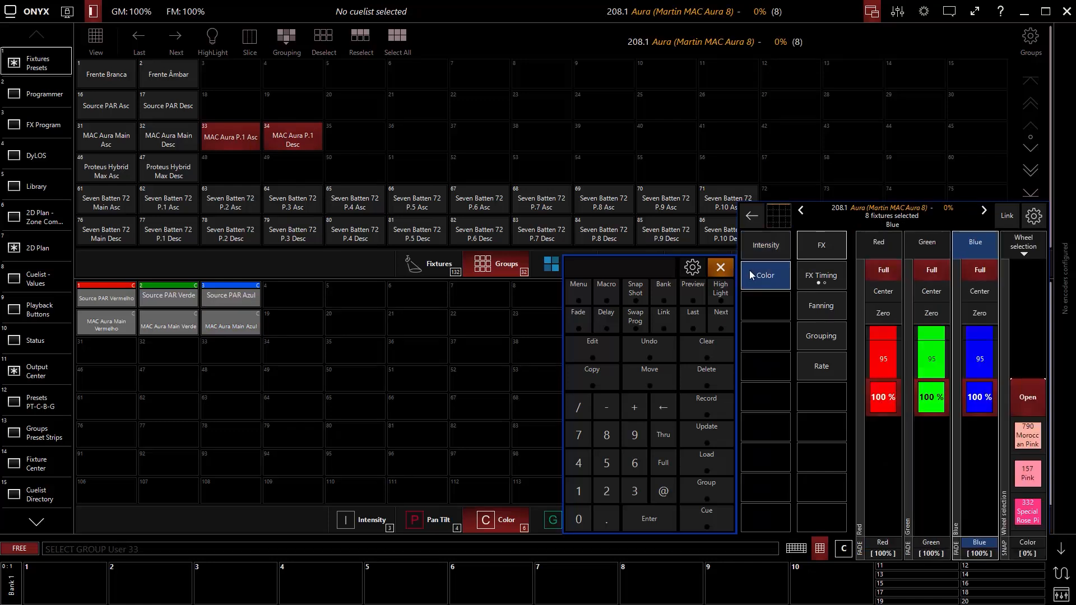
{"action": "left_click", "coordinate": [883, 274]}
{"action": "left_click", "coordinate": [931, 312]}
{"action": "left_click", "coordinate": [979, 313]}
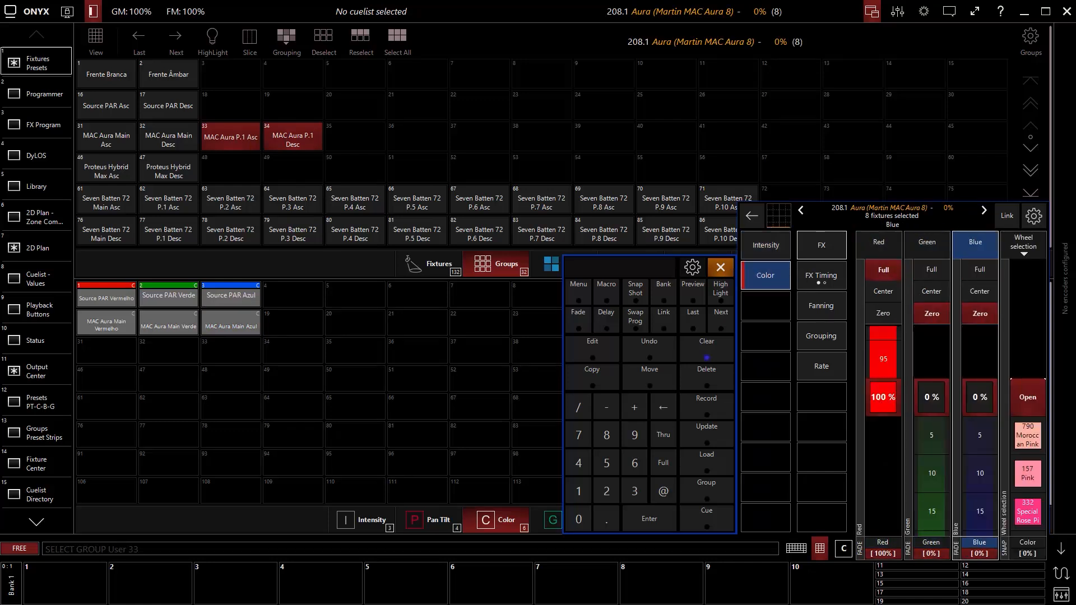
{"action": "left_click", "coordinate": [1042, 401]}
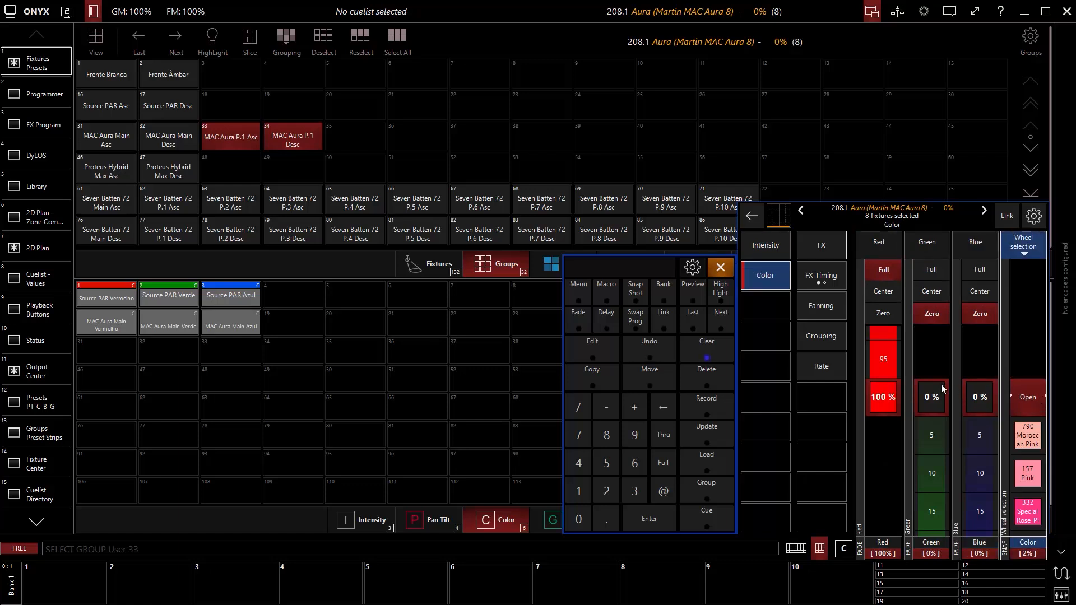
Record the red MAC Aura P.1 look as Color preset 31 named "MAC Aura P.1 Vermelho"
{"action": "left_click", "coordinate": [715, 405]}
{"action": "left_click", "coordinate": [97, 345]}
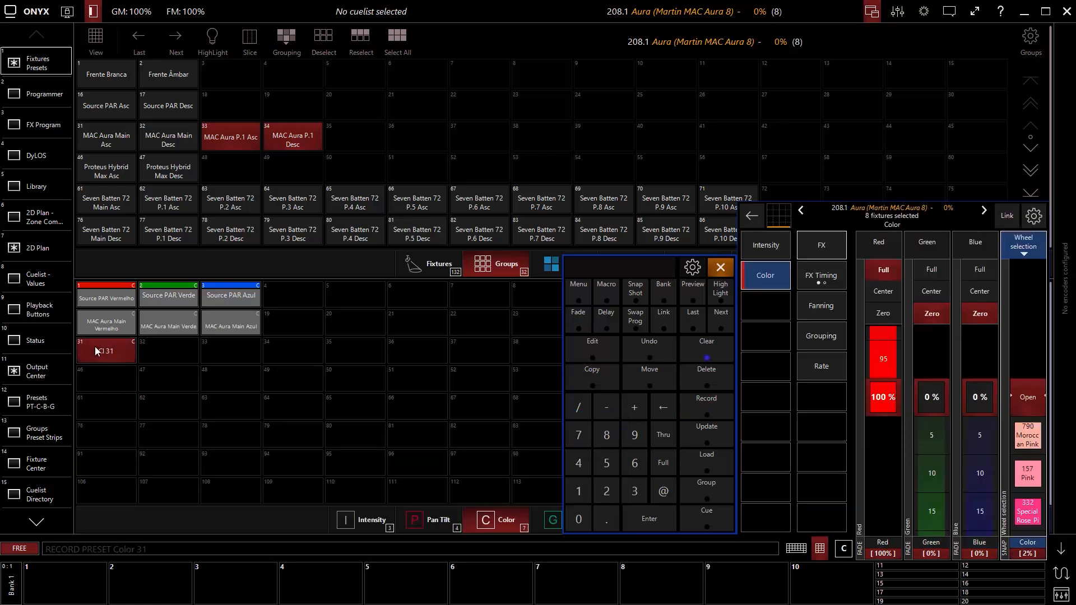
{"action": "type", "text": "ME PRESET Color 31 MAC Aura P."}
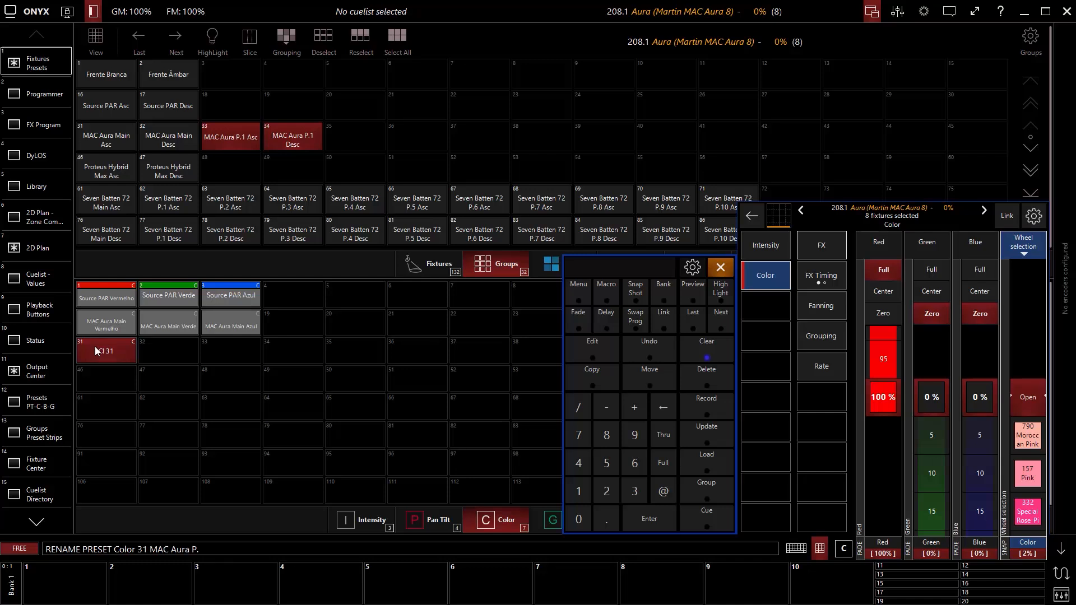
{"action": "type", "text": "1 Vermelho"}
{"action": "key", "text": "Return"}
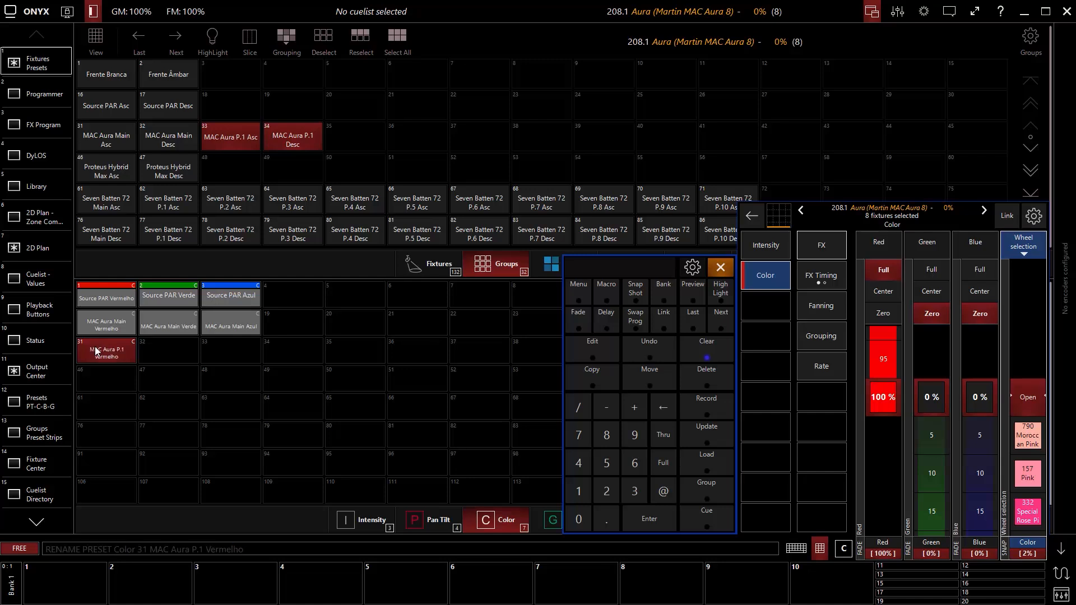
Set the MAC Aura P.1 fixtures to 0% red and 100% green, and record Color preset 32 named "MAC Aura P.1 Verde"
{"action": "left_click", "coordinate": [883, 313]}
{"action": "left_click", "coordinate": [932, 270]}
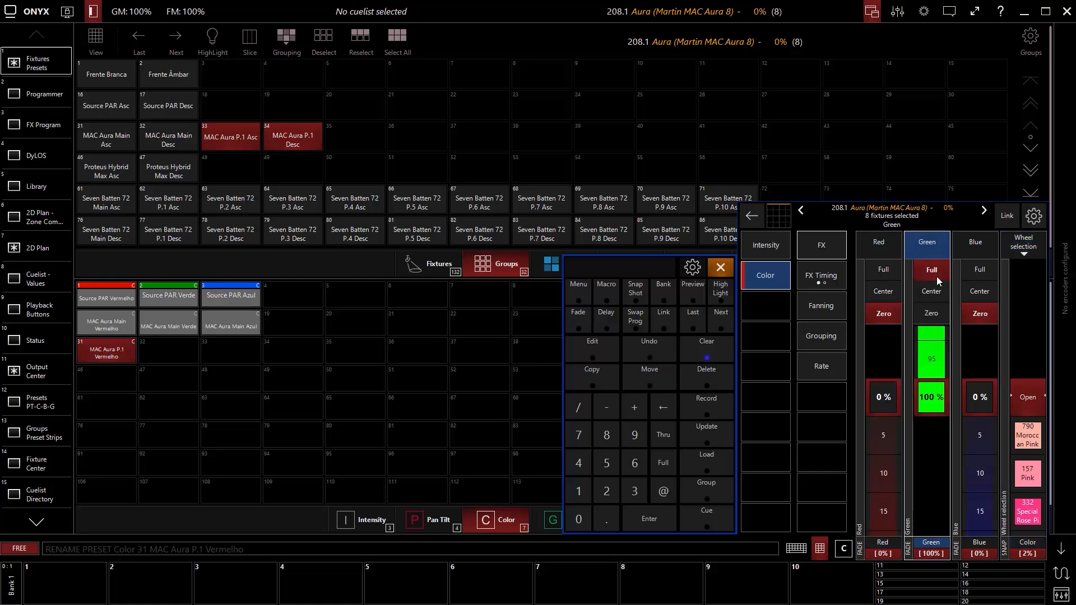
{"action": "left_click", "coordinate": [708, 402]}
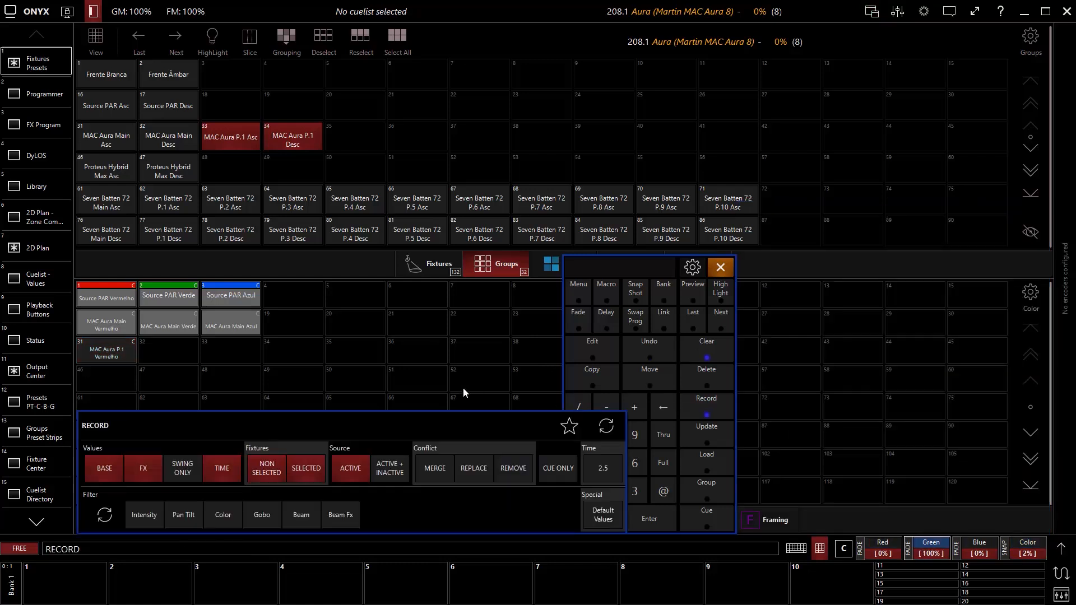
{"action": "left_click", "coordinate": [162, 352]}
{"action": "type", "text": "ME PRESET Color 32 MAC"}
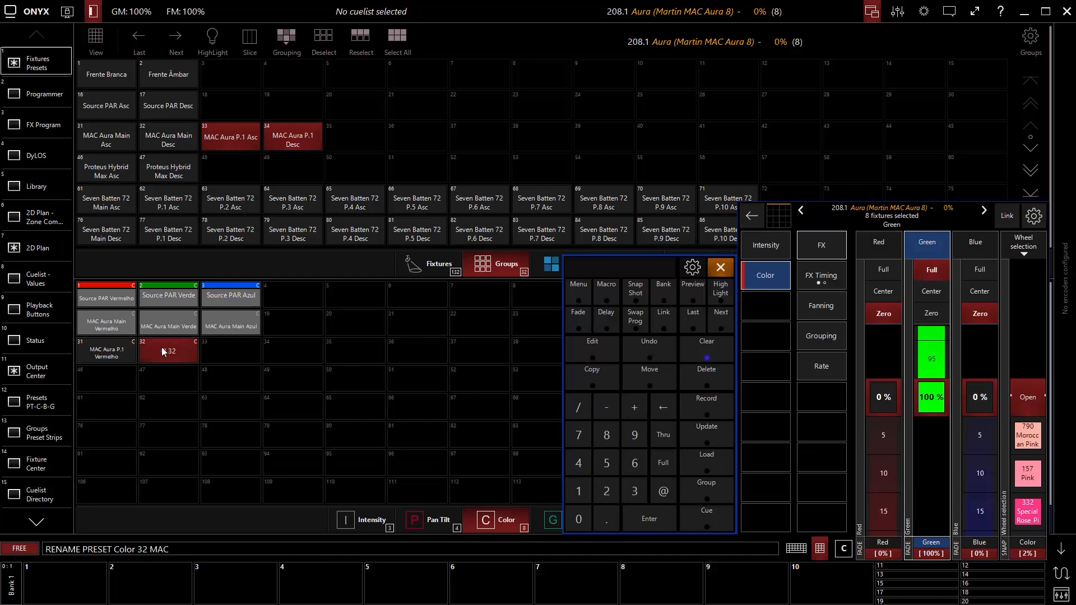
{"action": "type", "text": " Aura P.1 Verde"}
{"action": "key", "text": "Return"}
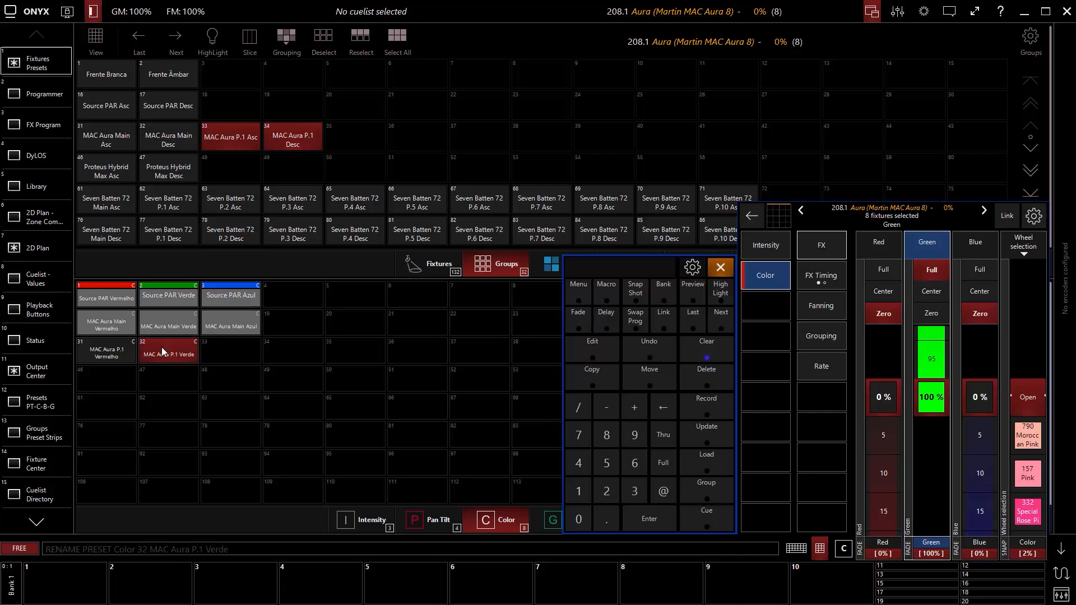
Set the MAC Aura P.1 fixtures to 0% green and 100% blue, and record Color preset 33 named "MAC Aura P.1 Azul"
{"action": "left_click", "coordinate": [932, 314]}
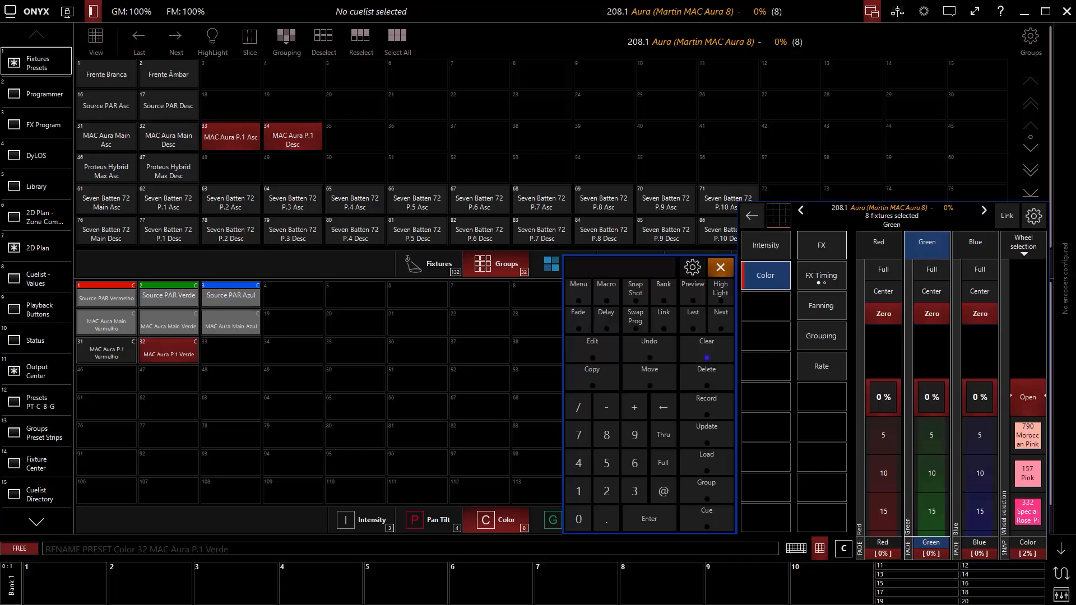
{"action": "left_click", "coordinate": [979, 272]}
{"action": "left_click", "coordinate": [708, 402]}
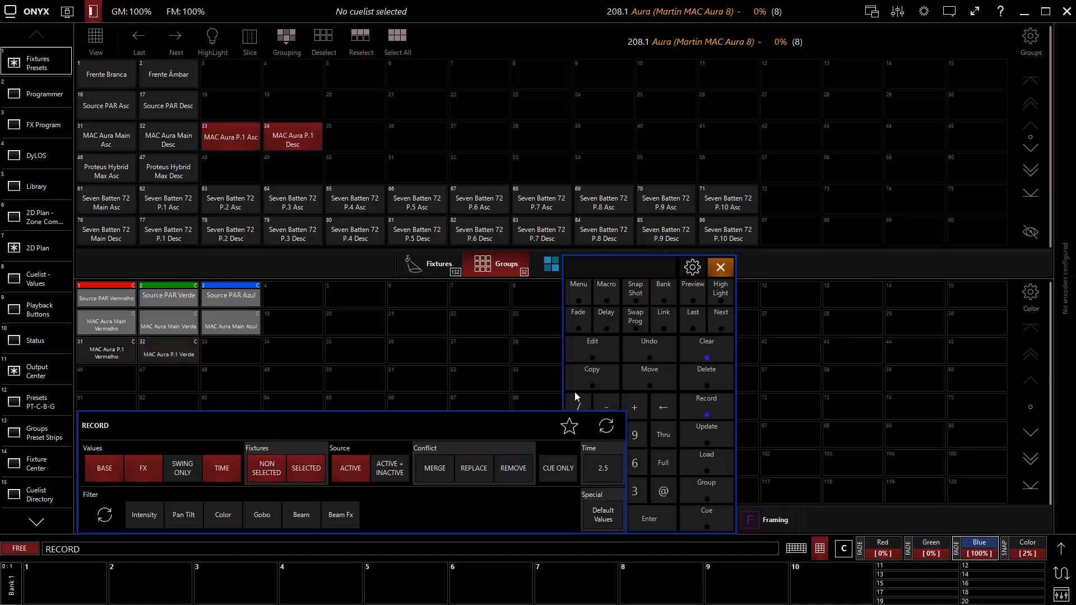
{"action": "left_click", "coordinate": [245, 354]}
{"action": "type", "text": "MA"}
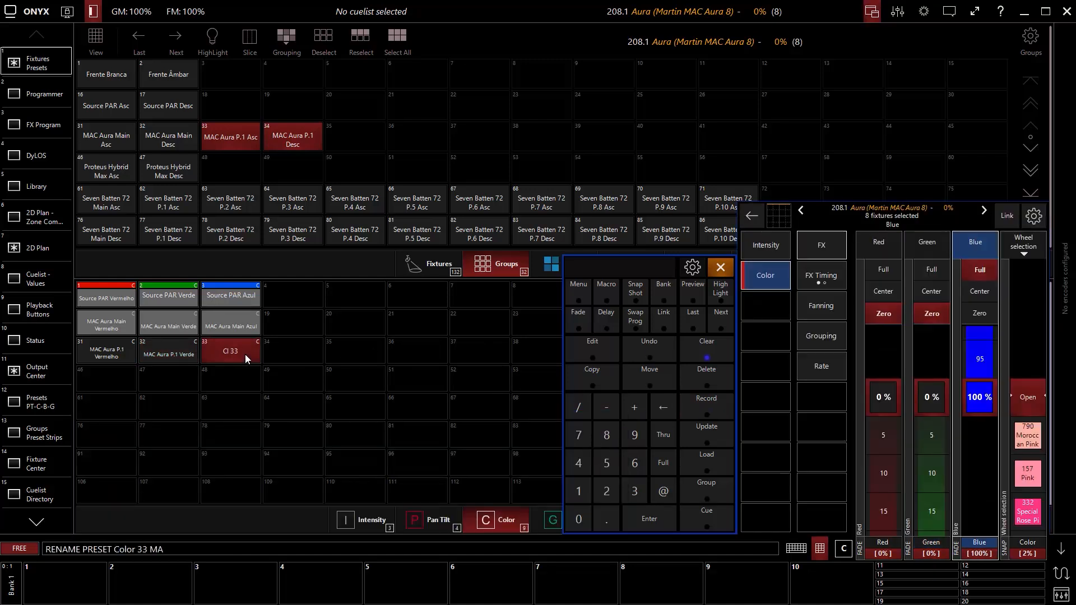
{"action": "type", "text": "C Aura P.1 Azul"}
{"action": "key", "text": "Return"}
Clear the programmer and set the Proteus Hybrid Max Asc group to 100% cyan, 0% magenta and 0% yellow
{"action": "left_click", "coordinate": [715, 351]}
{"action": "left_click", "coordinate": [715, 351]}
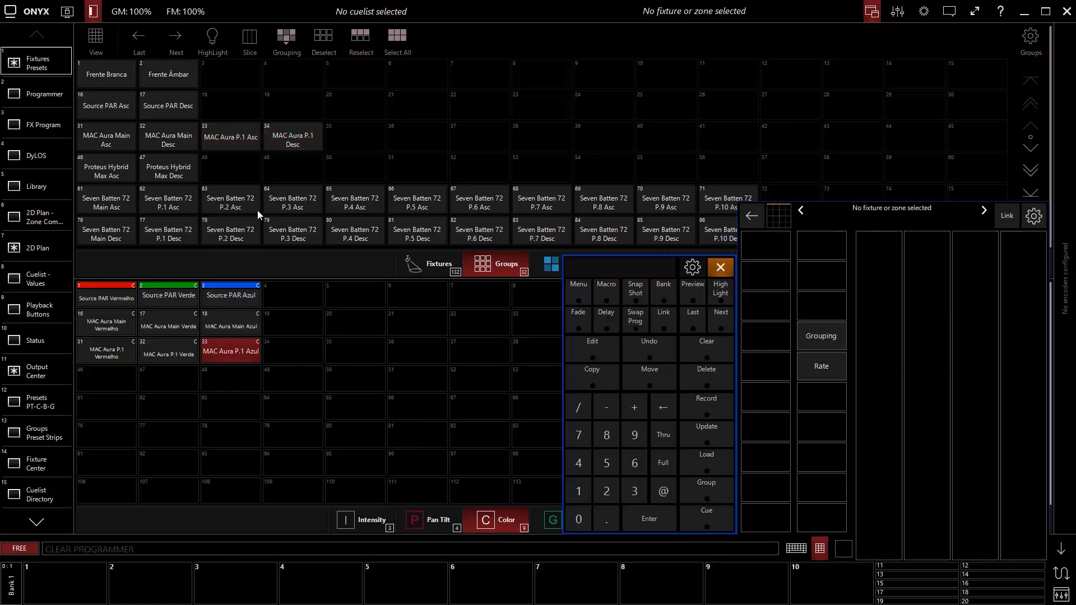
{"action": "left_click", "coordinate": [113, 166]}
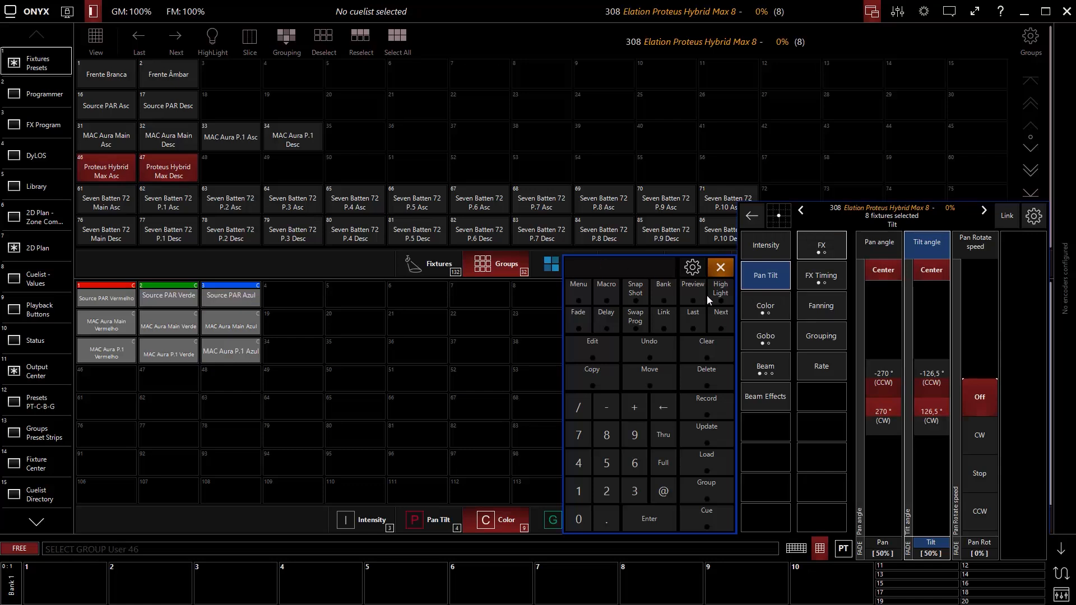
{"action": "left_click", "coordinate": [782, 311]}
{"action": "left_click", "coordinate": [883, 270]}
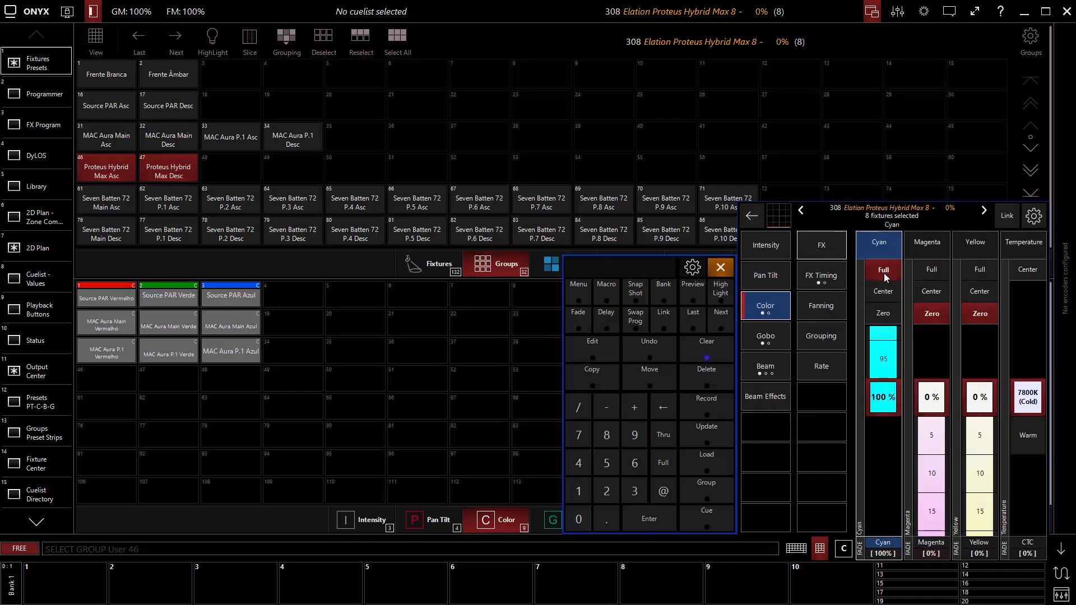
{"action": "left_click", "coordinate": [932, 313]}
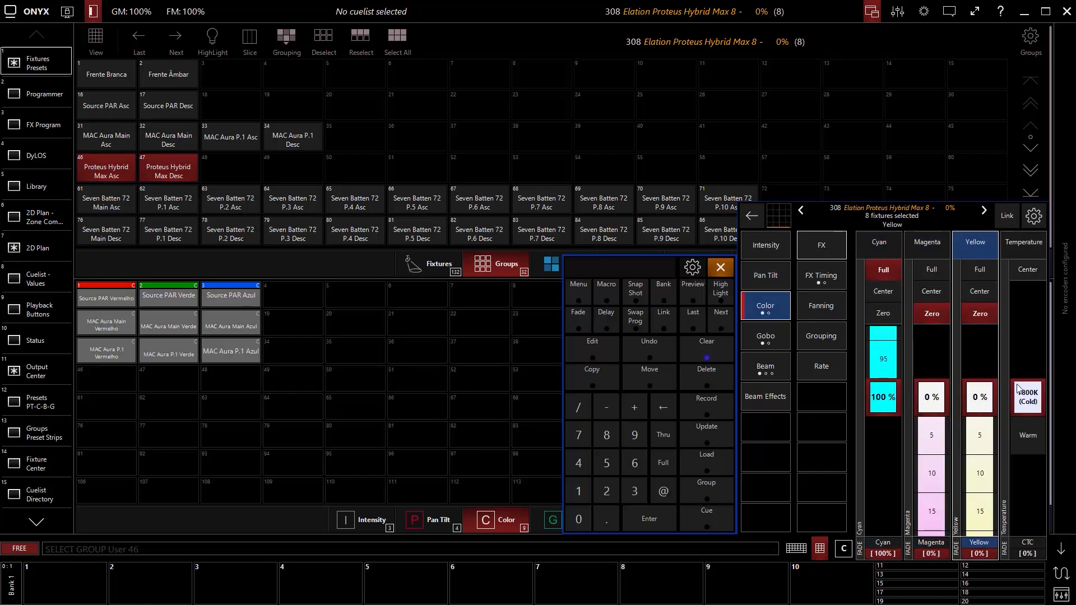
Include the Proteus colour temperature at 7800K (Cold) and the colour wheel at Open in the programmer
{"action": "left_click", "coordinate": [1028, 398]}
{"action": "left_click", "coordinate": [786, 317]}
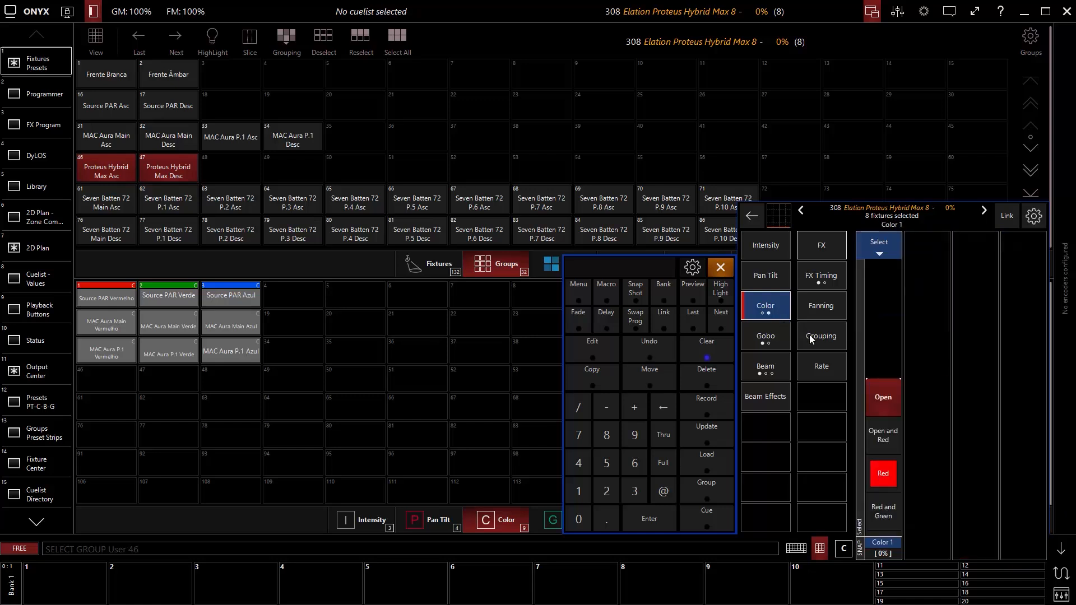
{"action": "left_click", "coordinate": [878, 397]}
{"action": "left_click", "coordinate": [772, 313]}
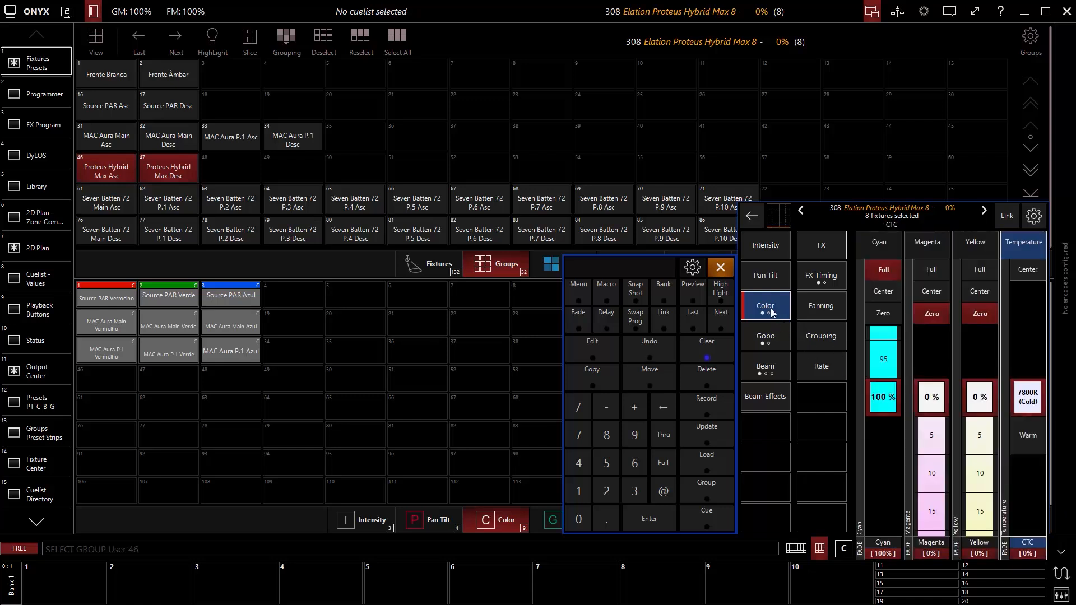
Record the cyan Proteus look as Color preset 46 named "Proteus Ciano"
{"action": "left_click", "coordinate": [706, 406]}
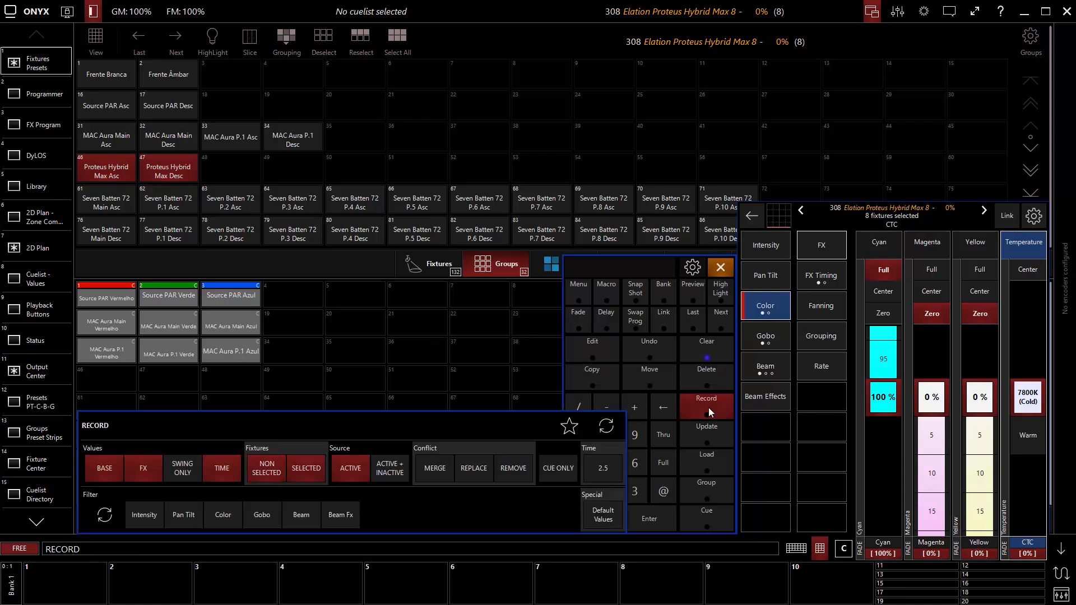
{"action": "left_click", "coordinate": [111, 377]}
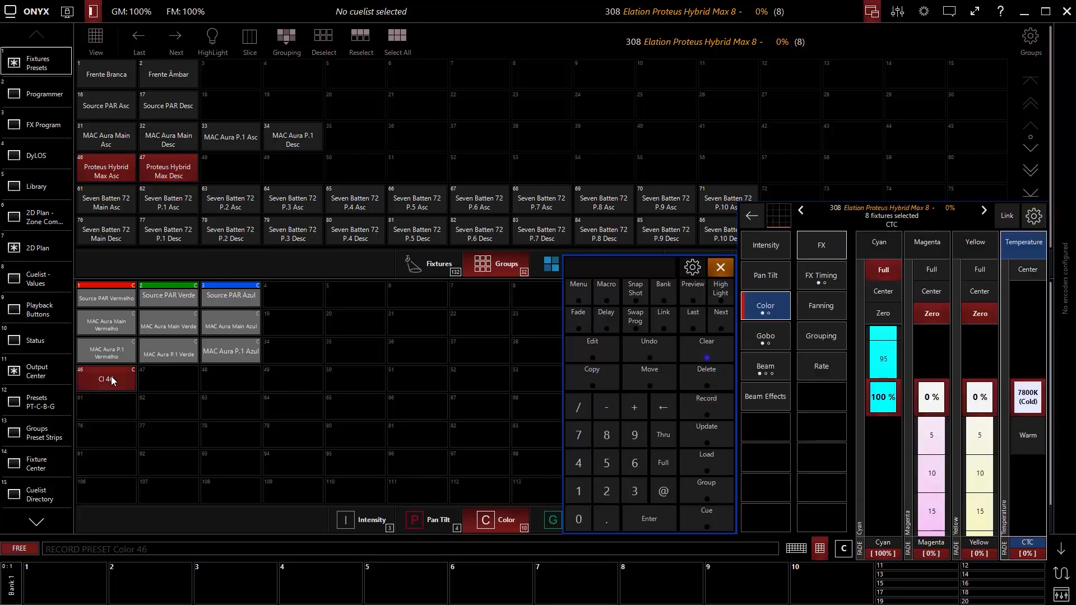
{"action": "type", "text": "Proteus"}
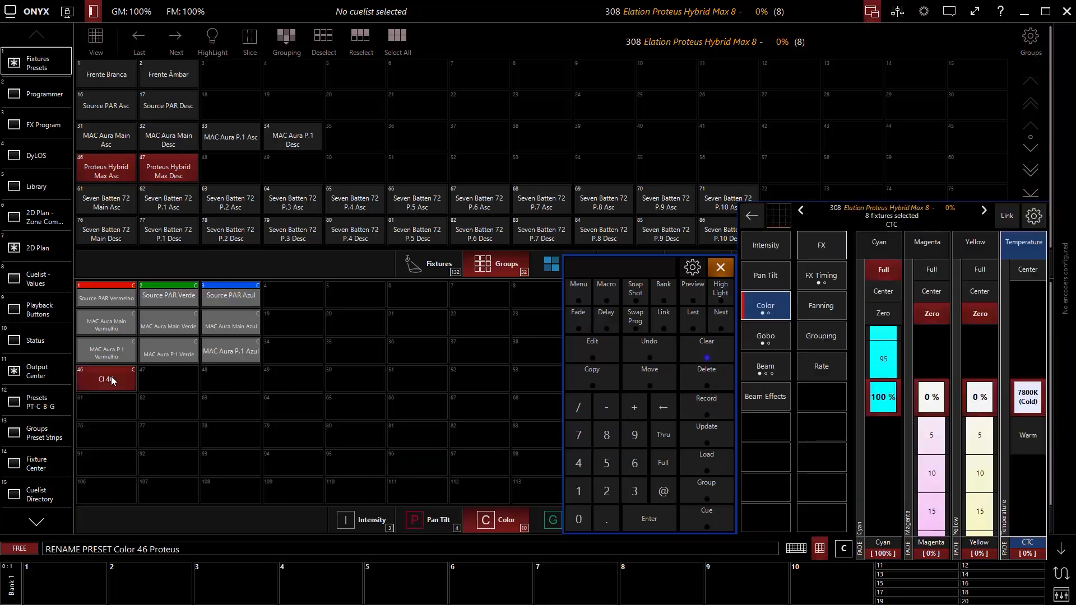
{"action": "type", "text": " Ciano"}
{"action": "key", "text": "Return"}
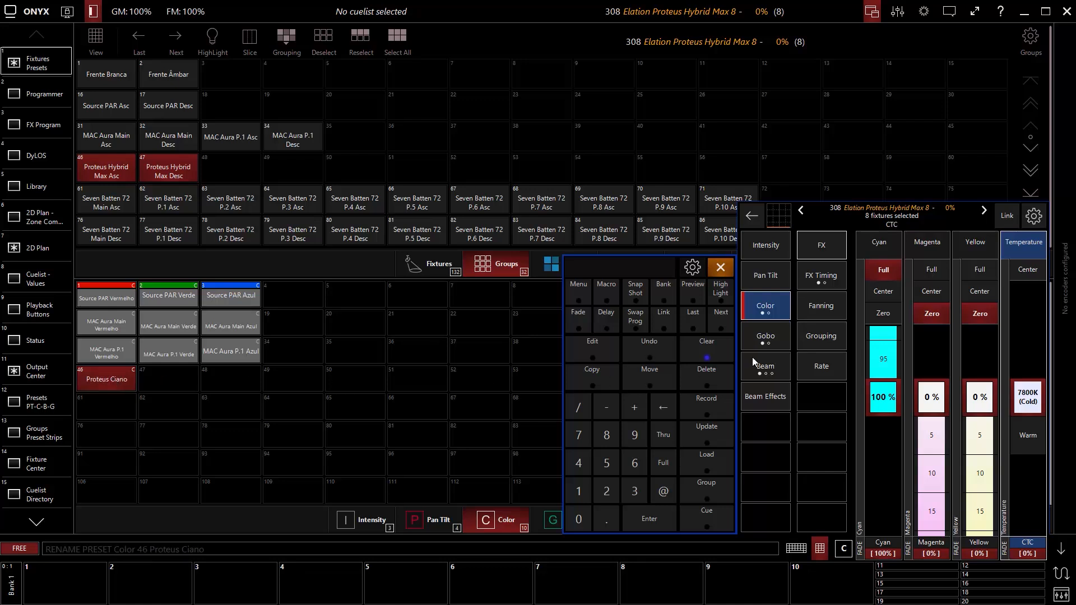
Set the Proteus fixtures to 0% cyan and 100% magenta, and record Color preset 47 named "Proteus Magenta"
{"action": "left_click", "coordinate": [884, 313]}
{"action": "left_click", "coordinate": [932, 270]}
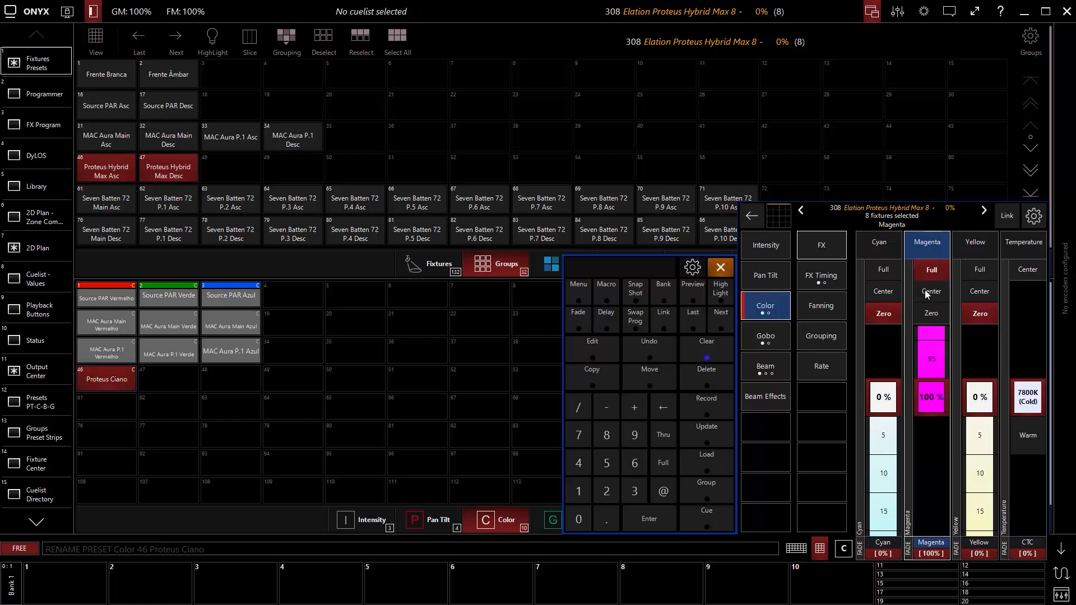
{"action": "left_click", "coordinate": [706, 401]}
{"action": "left_click", "coordinate": [162, 376]}
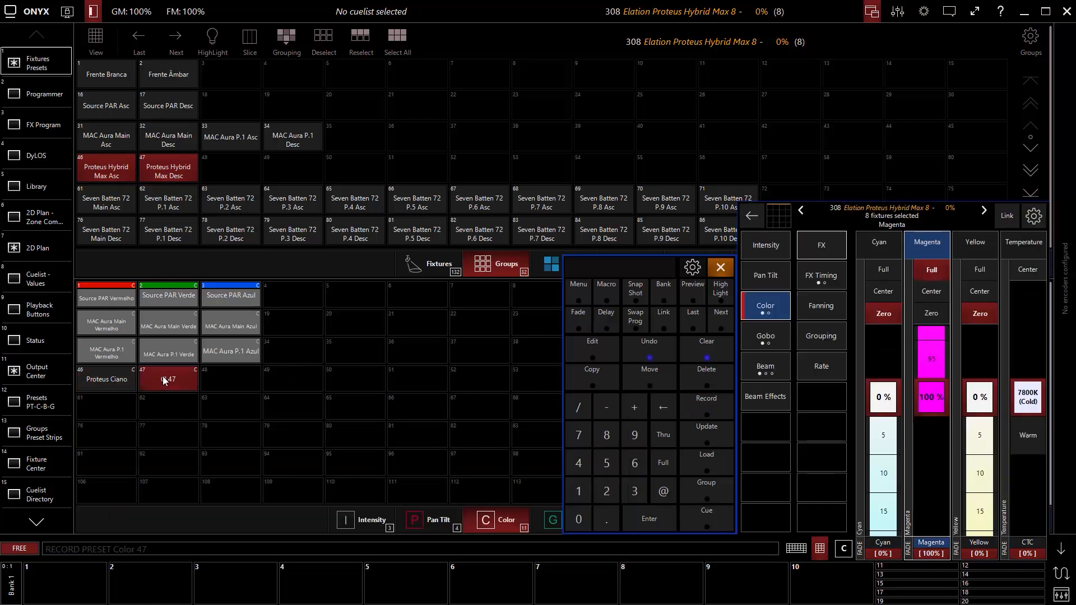
{"action": "type", "text": "Proteus"}
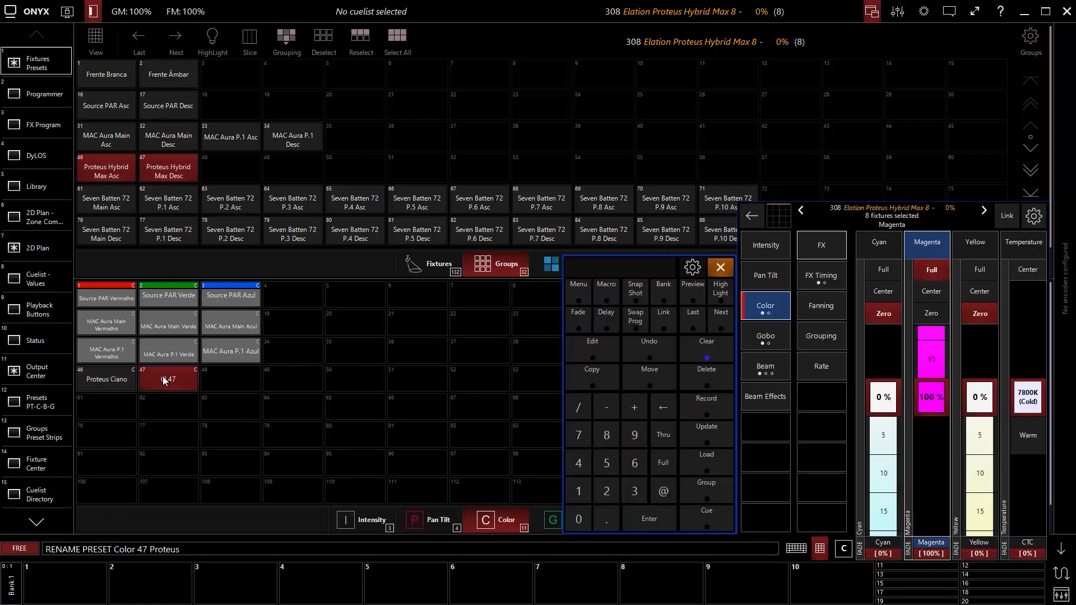
{"action": "type", "text": " Magenta"}
{"action": "key", "text": "Return"}
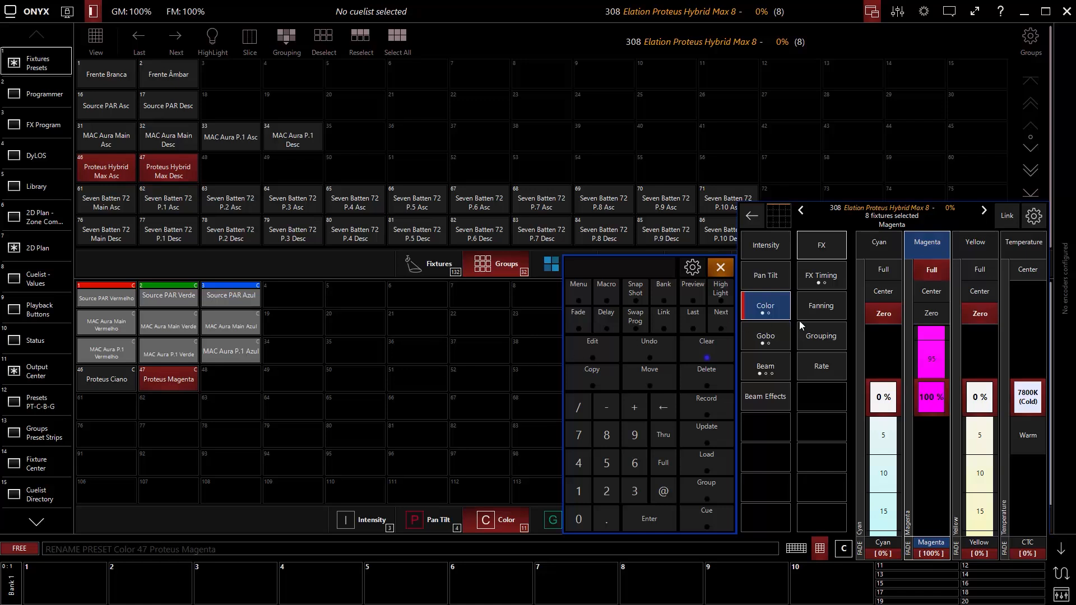
Set the Proteus fixtures to 0% magenta and 100% yellow, and record Color preset 48 named "Proteus Amarelo"
{"action": "left_click", "coordinate": [937, 310]}
{"action": "left_click", "coordinate": [977, 273]}
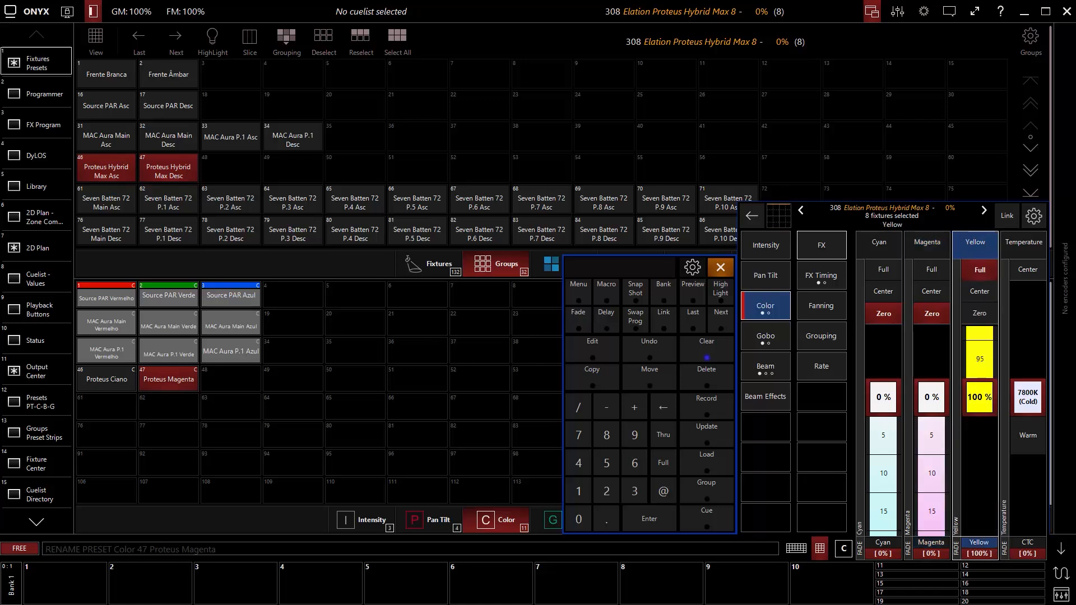
{"action": "left_click", "coordinate": [705, 405]}
{"action": "left_click", "coordinate": [231, 375]}
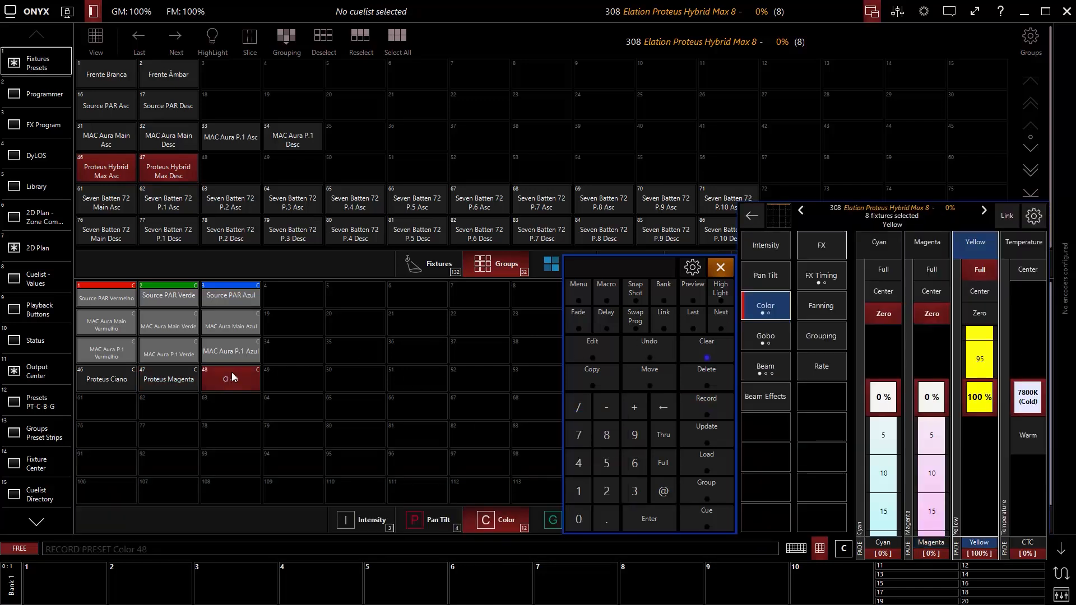
{"action": "type", "text": "Prote"}
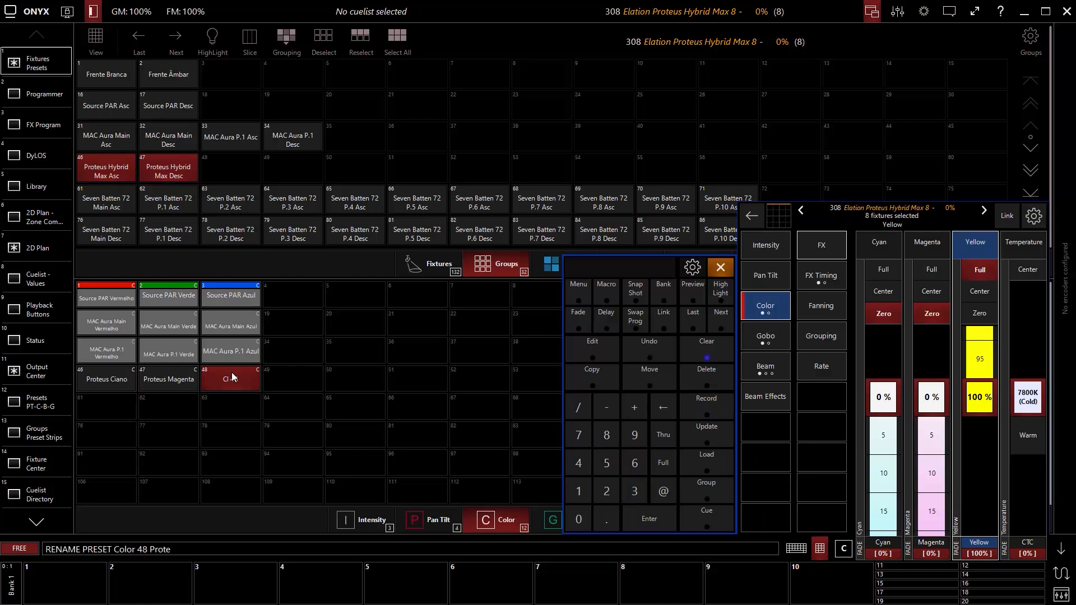
{"action": "type", "text": "us Amarelo"}
{"action": "key", "text": "Return"}
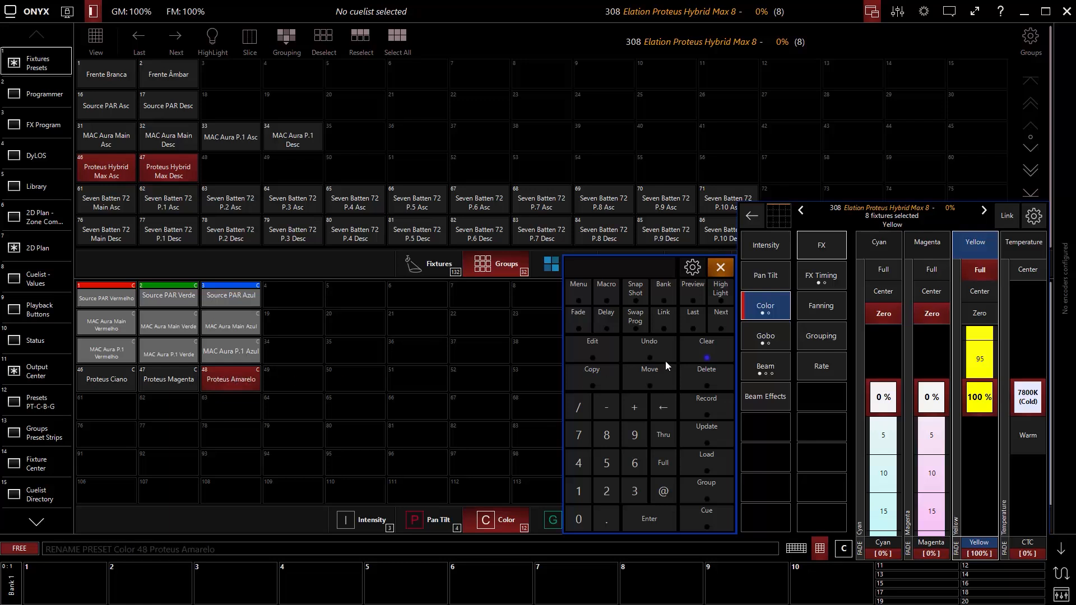
Clear the programmer and set the Seven Batten 72 Main Asc group to Color Macro 1
{"action": "left_click", "coordinate": [710, 357]}
{"action": "left_click", "coordinate": [707, 356]}
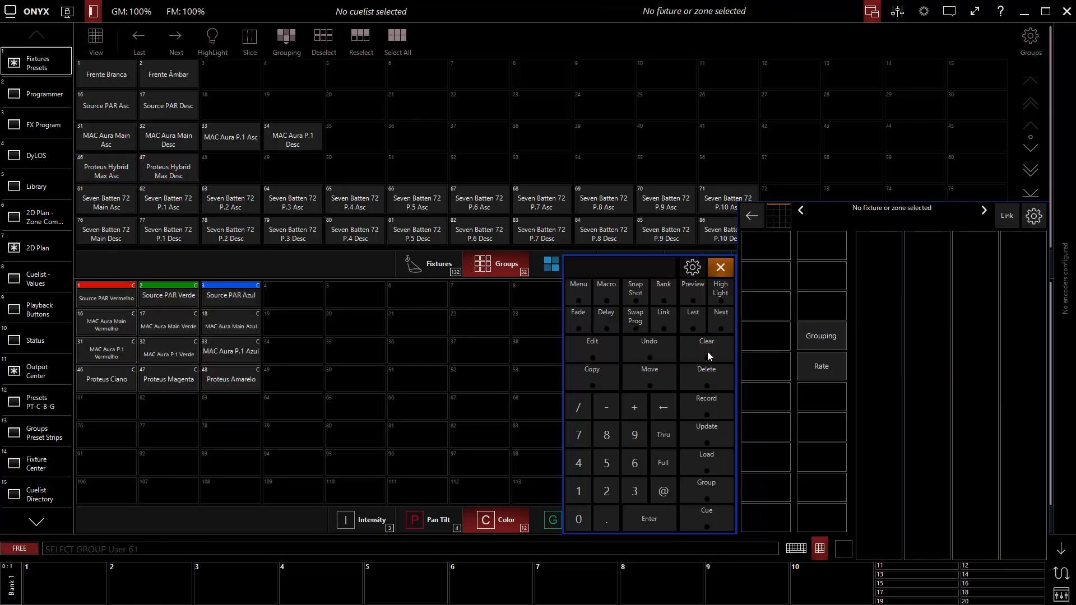
{"action": "left_click", "coordinate": [117, 208]}
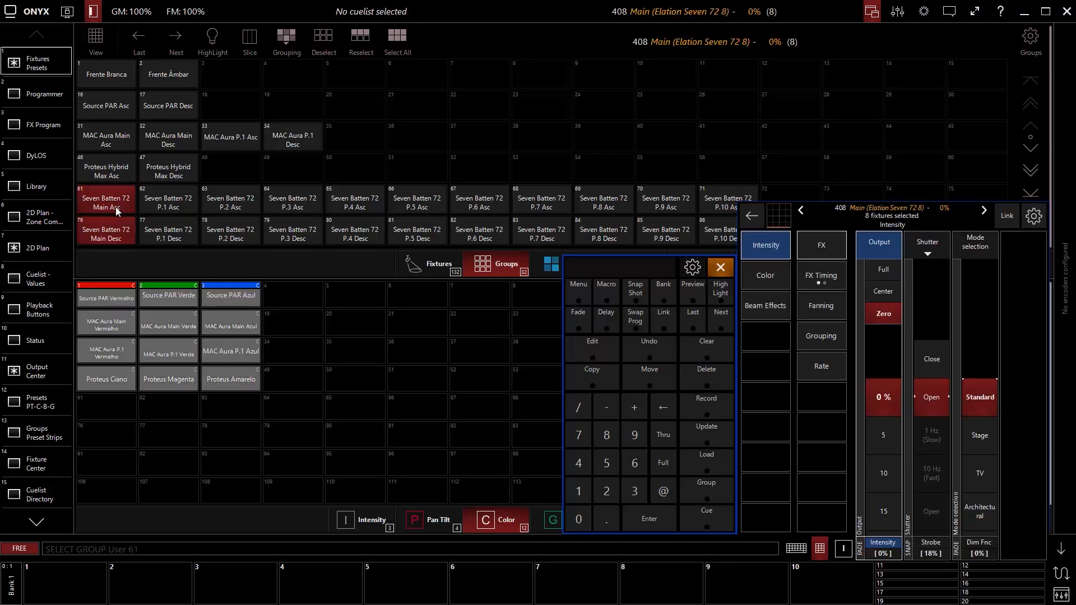
{"action": "left_click", "coordinate": [768, 280]}
{"action": "left_click", "coordinate": [876, 422]}
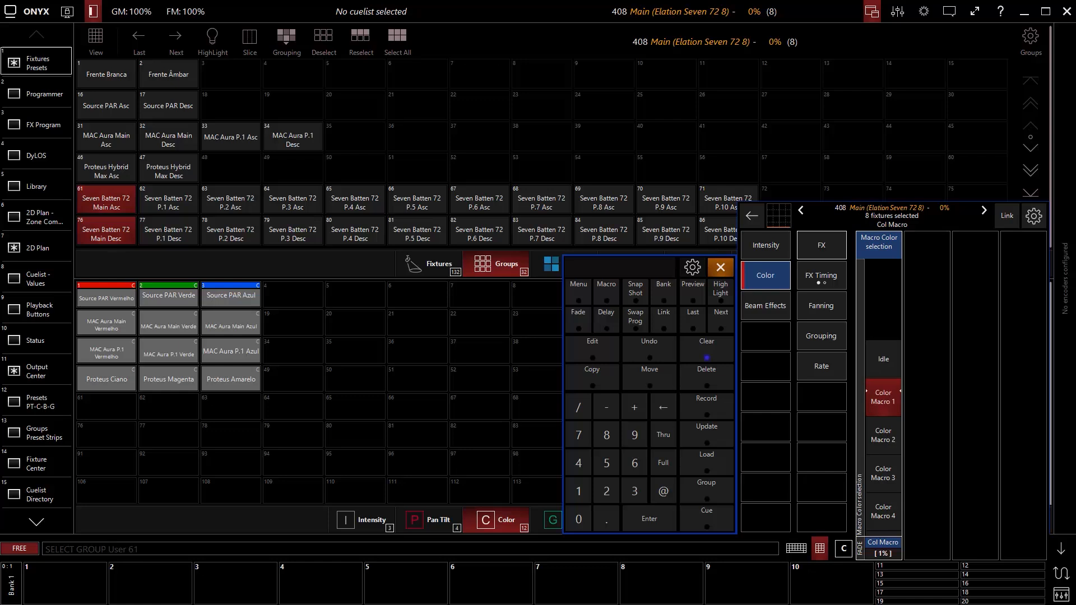
Record the Color Macro 1 look as Color preset 61 named "Seven Batten Main Cor 1"
{"action": "left_click", "coordinate": [706, 407]}
{"action": "left_click", "coordinate": [110, 405]}
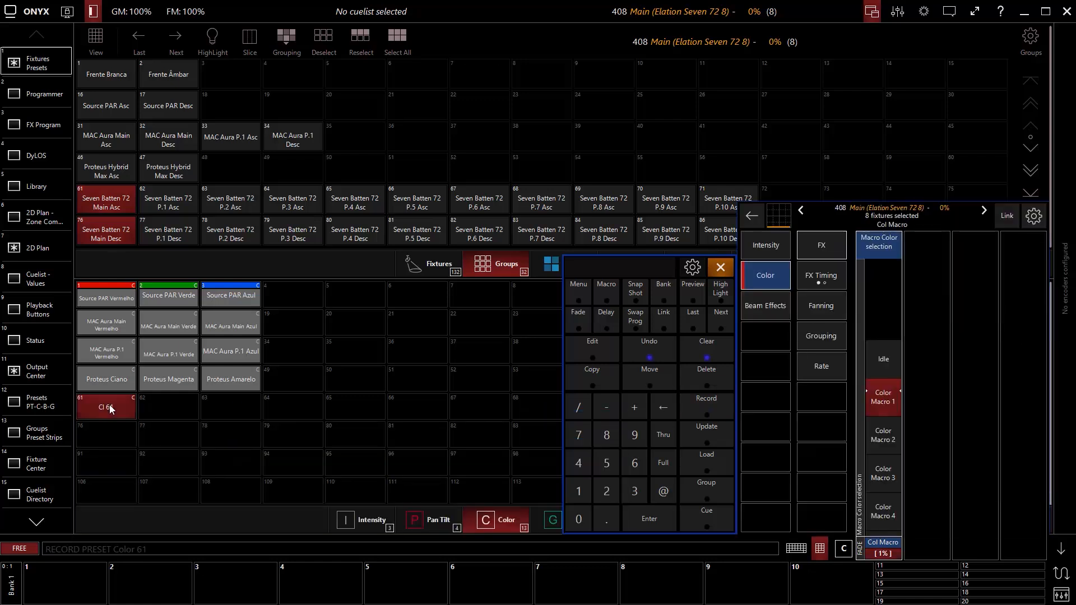
{"action": "type", "text": "Seven Bat"}
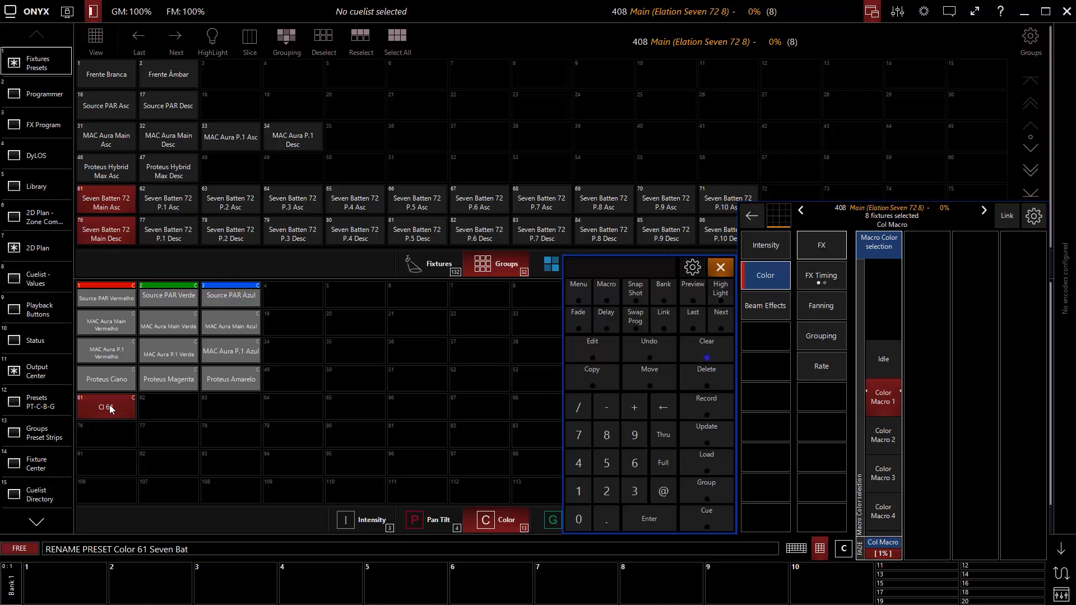
{"action": "type", "text": "ten Ma"}
{"action": "key", "text": "Return"}
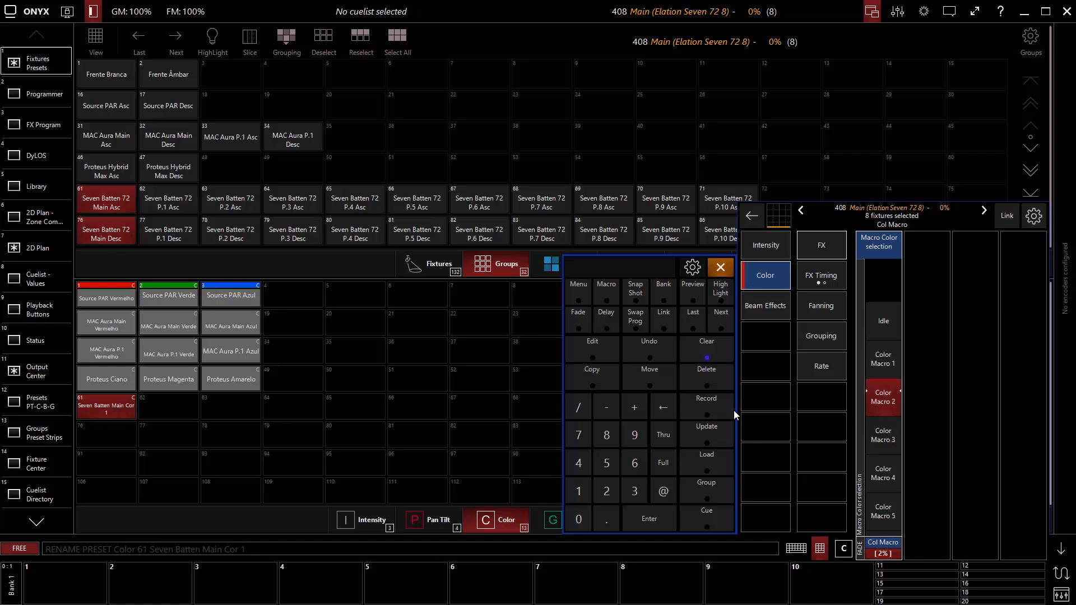
Record the Color Macro 2 look as Color preset 62 named "Seven Batten Main Cor 2"
{"action": "left_click", "coordinate": [706, 406]}
{"action": "left_click", "coordinate": [167, 403]}
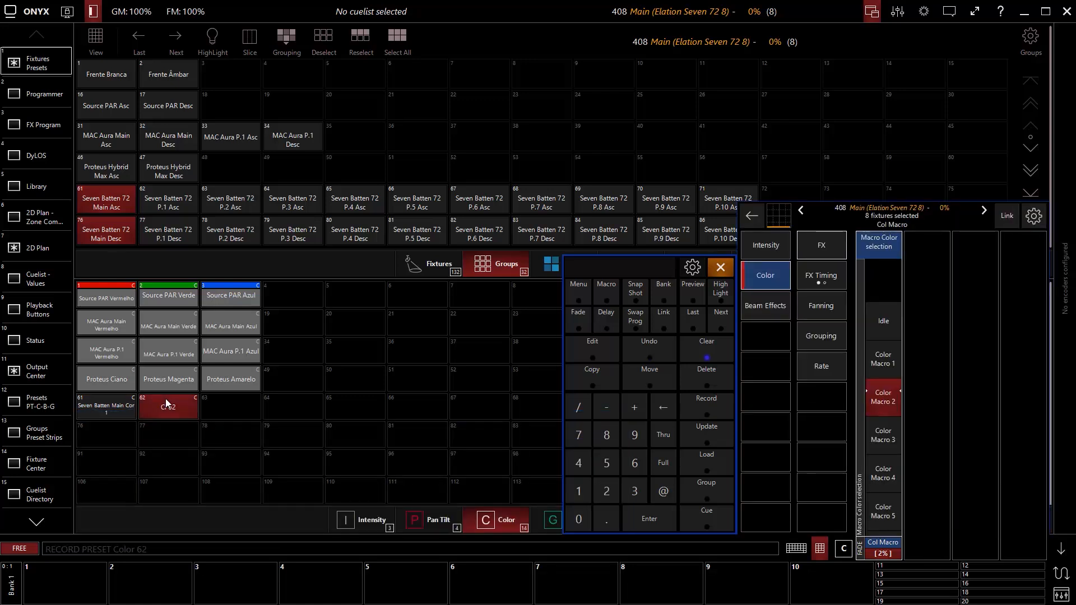
{"action": "type", "text": "Seven Batten Main Cor"}
Set the Seven Batten Main fixtures to Color Macro 3 and record Color preset 63 named "Seven Batten Main Cor 3"
{"action": "left_click", "coordinate": [877, 435]}
{"action": "left_click", "coordinate": [716, 409]}
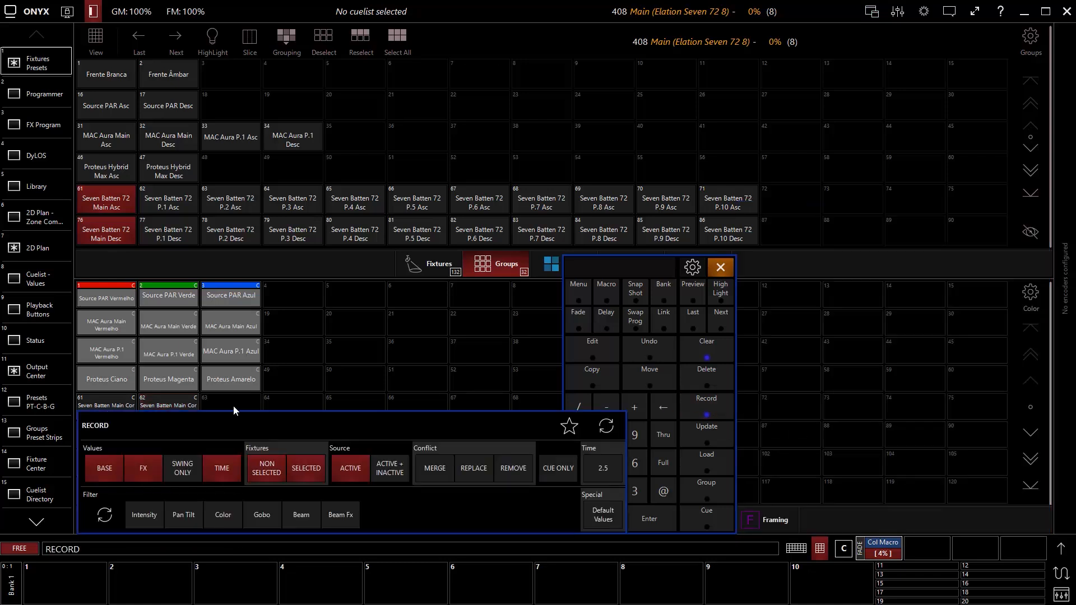
{"action": "left_click", "coordinate": [233, 406]}
{"action": "type", "text": "Se"}
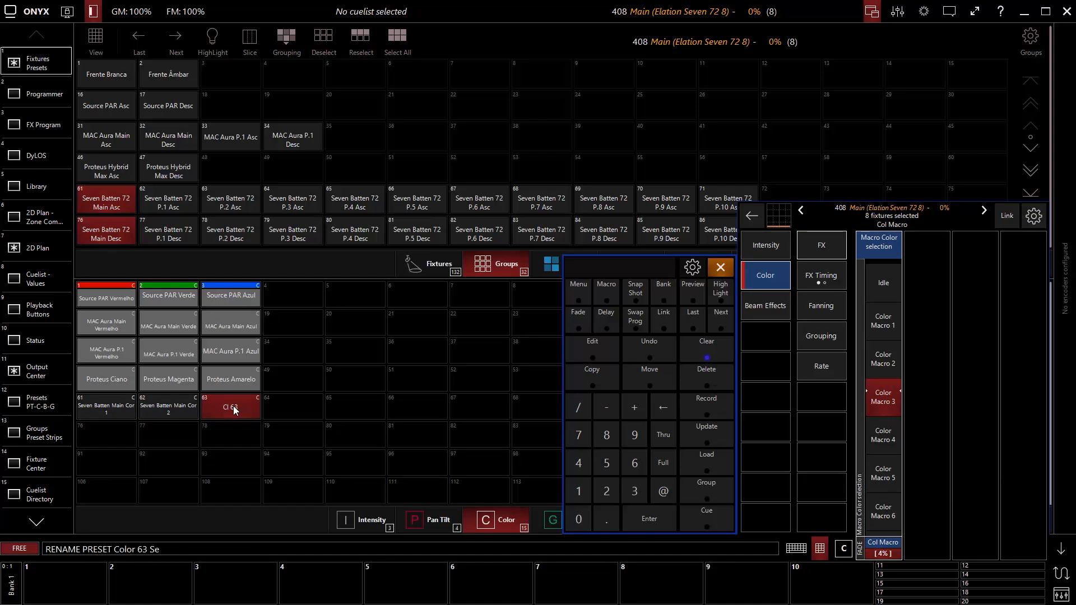
{"action": "type", "text": "ven Batten Main Cor 3"}
{"action": "key", "text": "Return"}
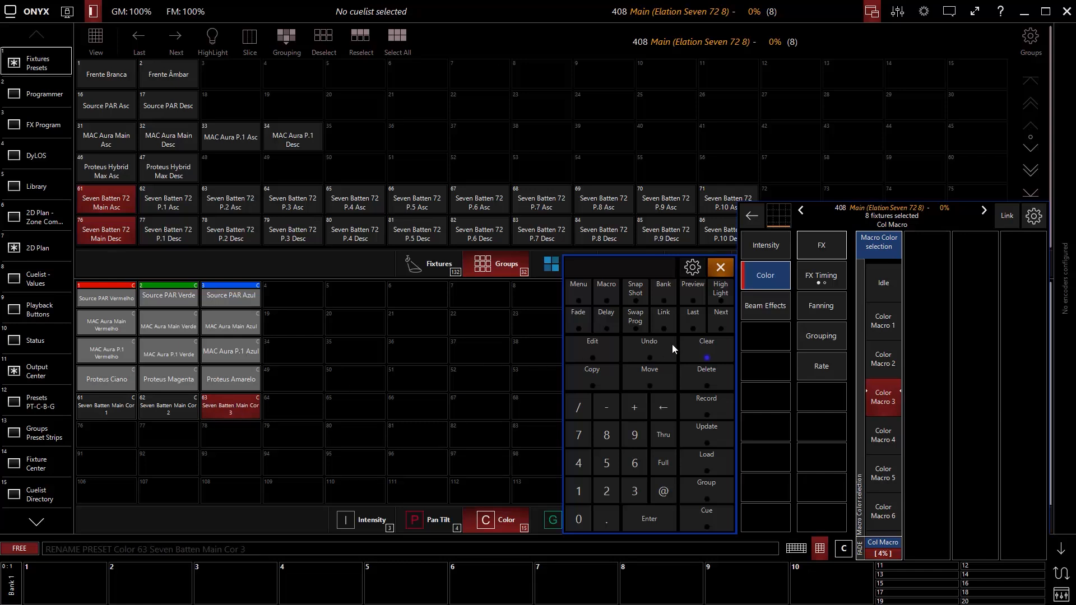
Clear the programmer and select the Seven Batten 72 groups P.1 Asc through P.10 Asc together
{"action": "left_click", "coordinate": [706, 348]}
{"action": "left_click", "coordinate": [187, 196]}
{"action": "left_click", "coordinate": [234, 201]}
{"action": "left_click", "coordinate": [304, 202]}
{"action": "left_click", "coordinate": [358, 202]}
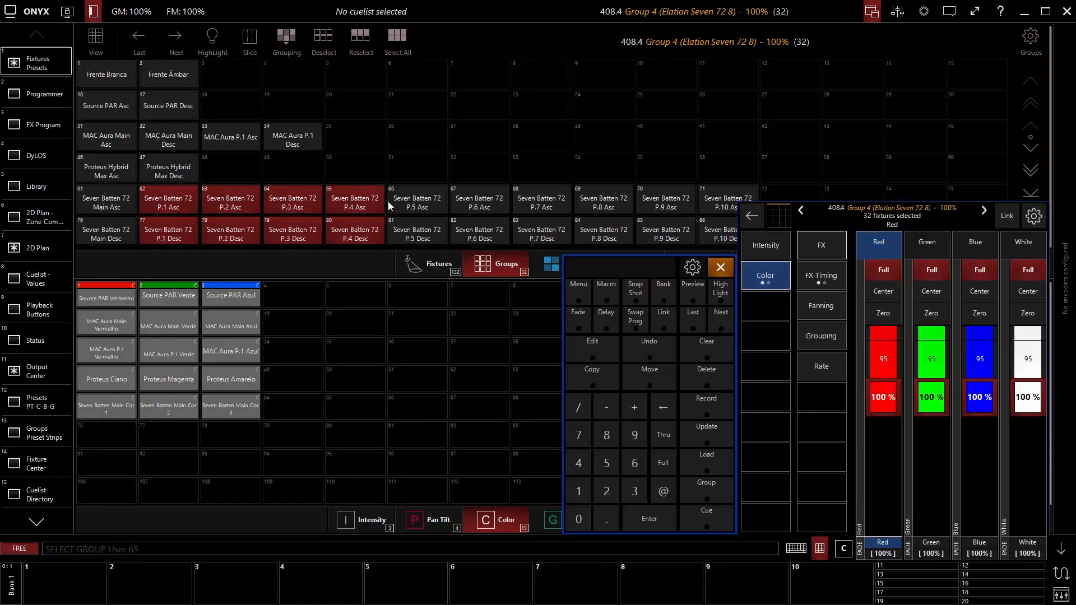
{"action": "left_click", "coordinate": [408, 202]}
{"action": "left_click", "coordinate": [477, 202]}
{"action": "left_click", "coordinate": [537, 204]}
{"action": "left_click", "coordinate": [597, 203]}
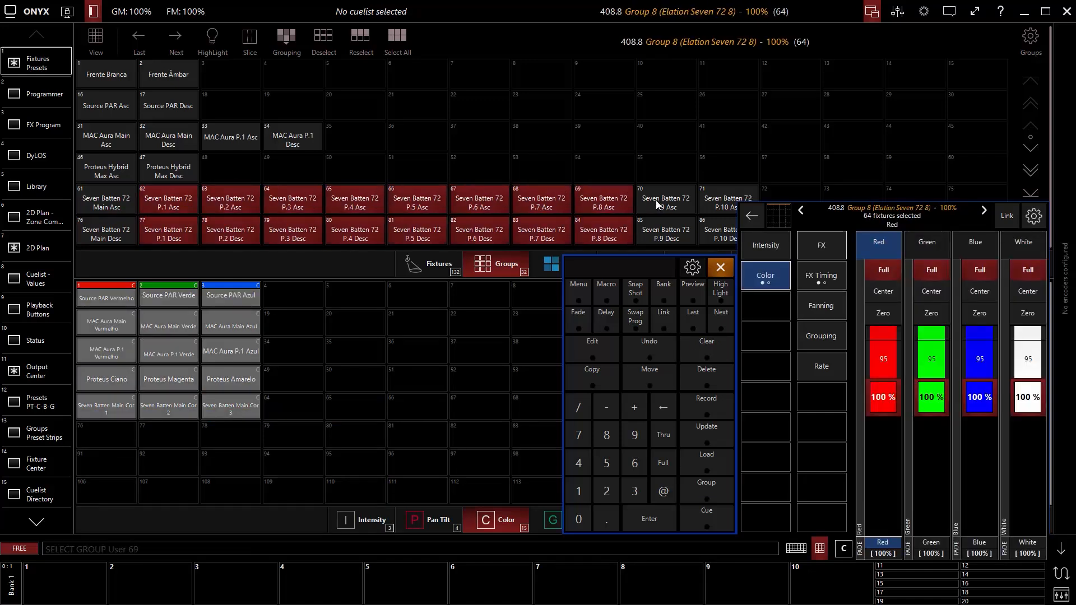
{"action": "left_click", "coordinate": [661, 204]}
{"action": "left_click", "coordinate": [714, 203]}
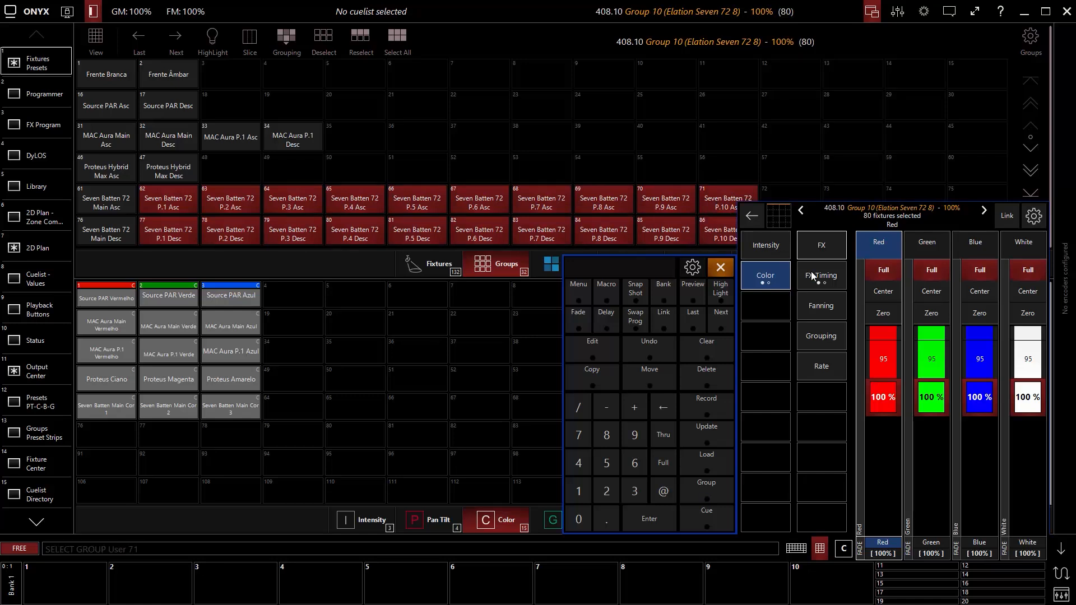
Set the selected Seven Batten parts to 100% red, with green, blue, white, amber, lime and UV at 0%
{"action": "left_click", "coordinate": [884, 278]}
{"action": "left_click", "coordinate": [939, 315]}
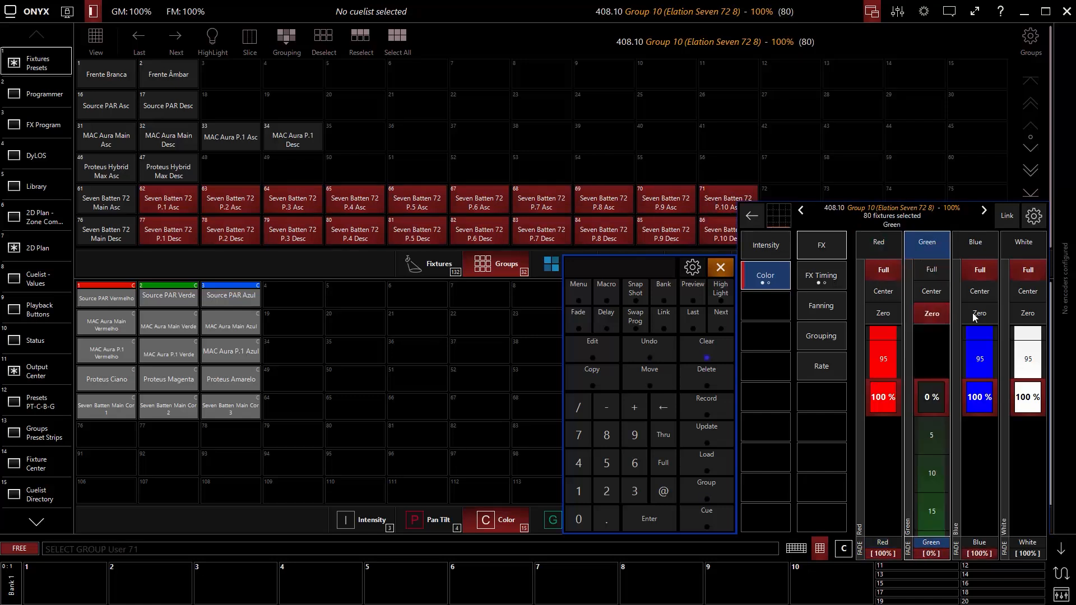
{"action": "left_click", "coordinate": [978, 317]}
{"action": "left_click", "coordinate": [1026, 322]}
{"action": "left_click", "coordinate": [780, 279]}
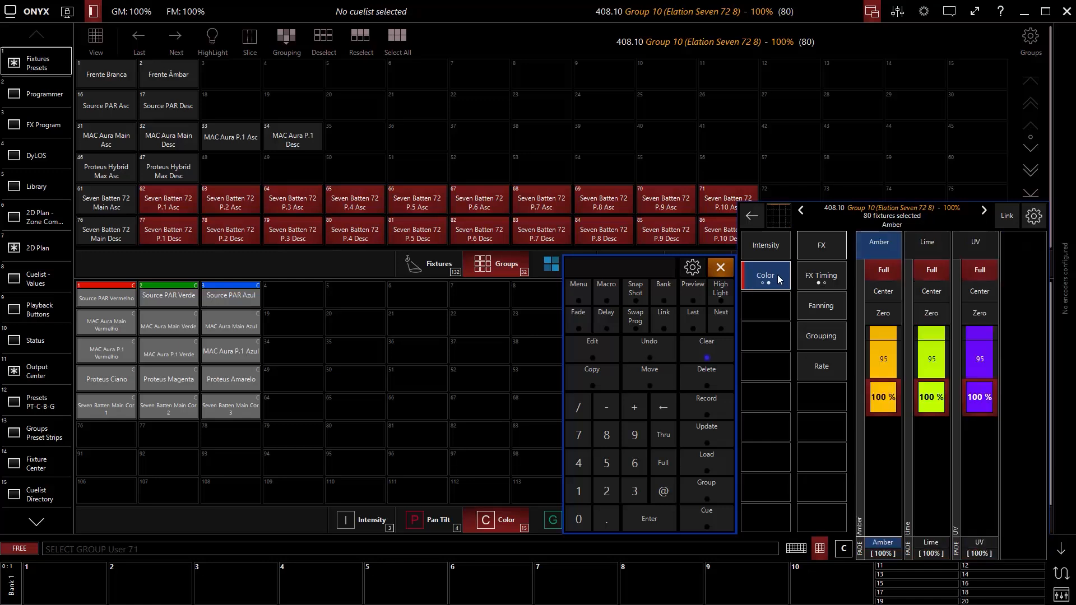
{"action": "left_click", "coordinate": [884, 312]}
{"action": "left_click", "coordinate": [932, 312]}
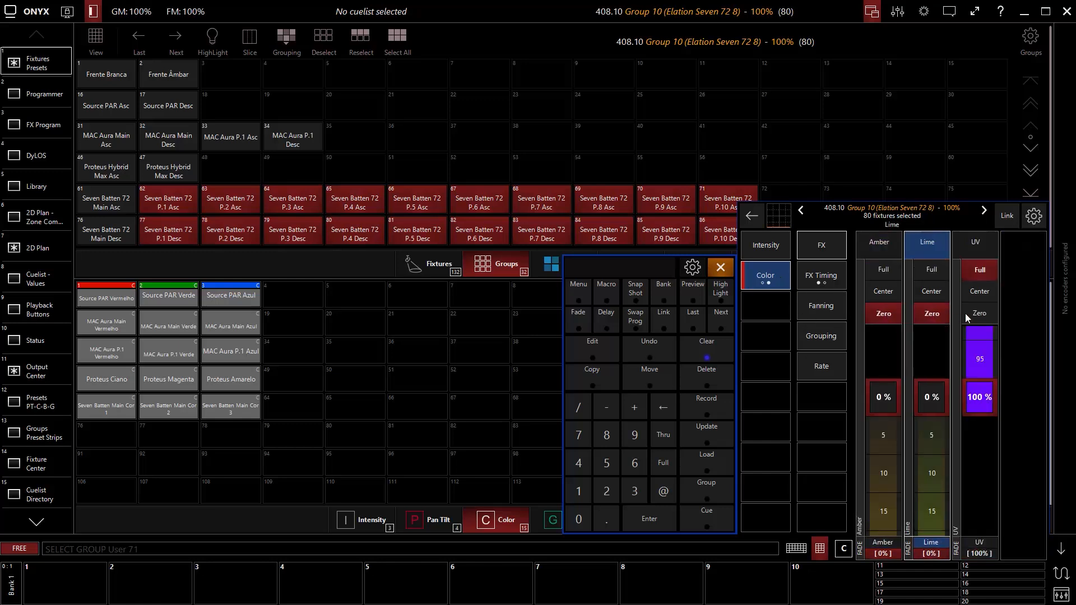
{"action": "left_click", "coordinate": [975, 242]}
{"action": "left_click", "coordinate": [979, 313]}
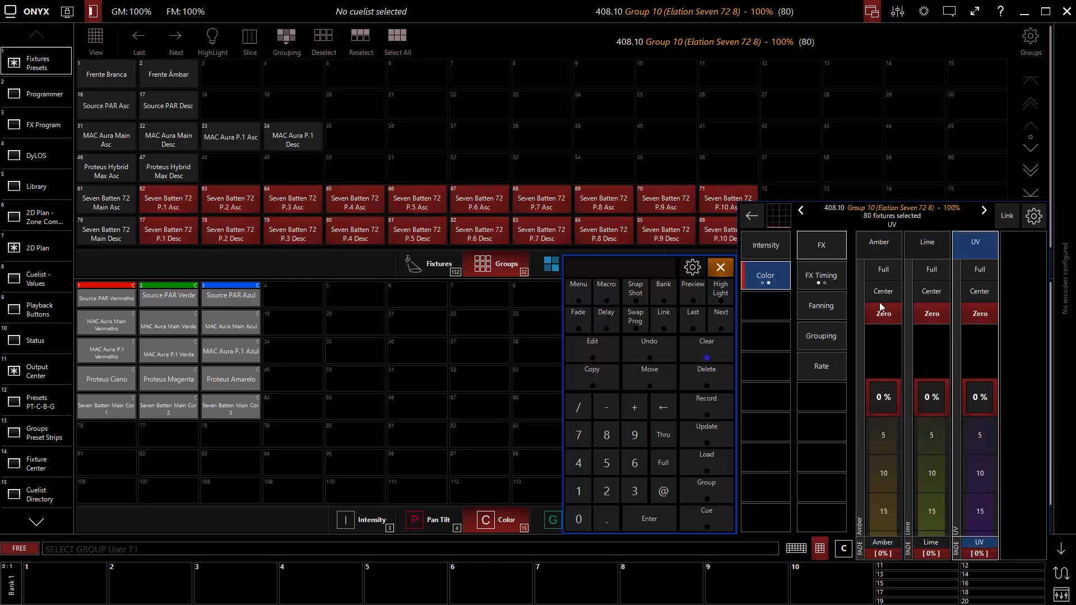
{"action": "left_click", "coordinate": [760, 278]}
Record the red Seven Batten parts look as Color preset 76 named "Seven Batten Partes Vermelho"
{"action": "left_click", "coordinate": [717, 408]}
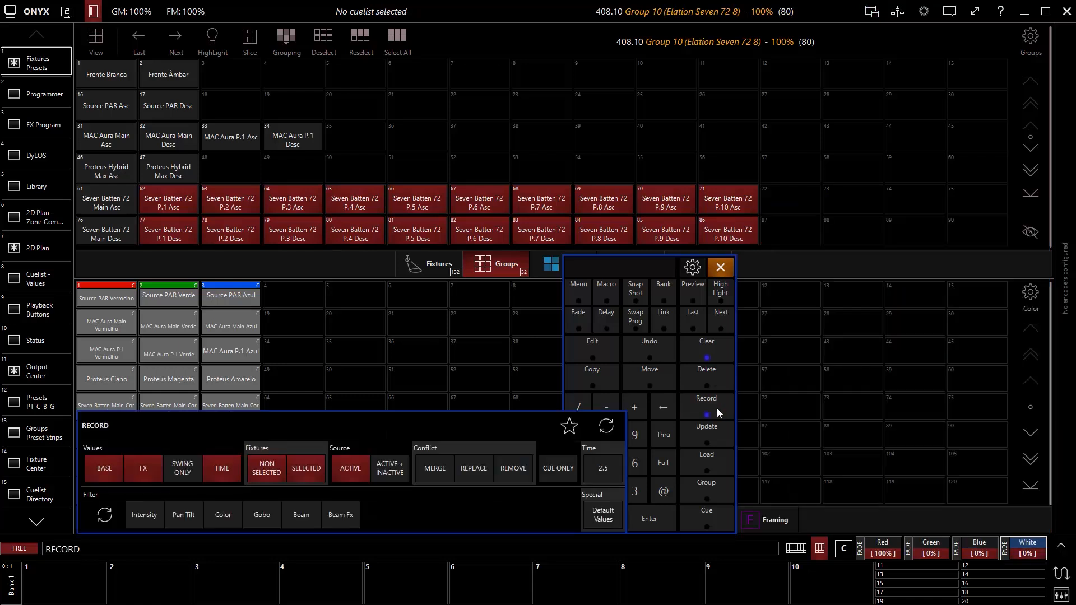
{"action": "left_click_drag", "start_coordinate": [349, 423], "coordinate": [351, 74]}
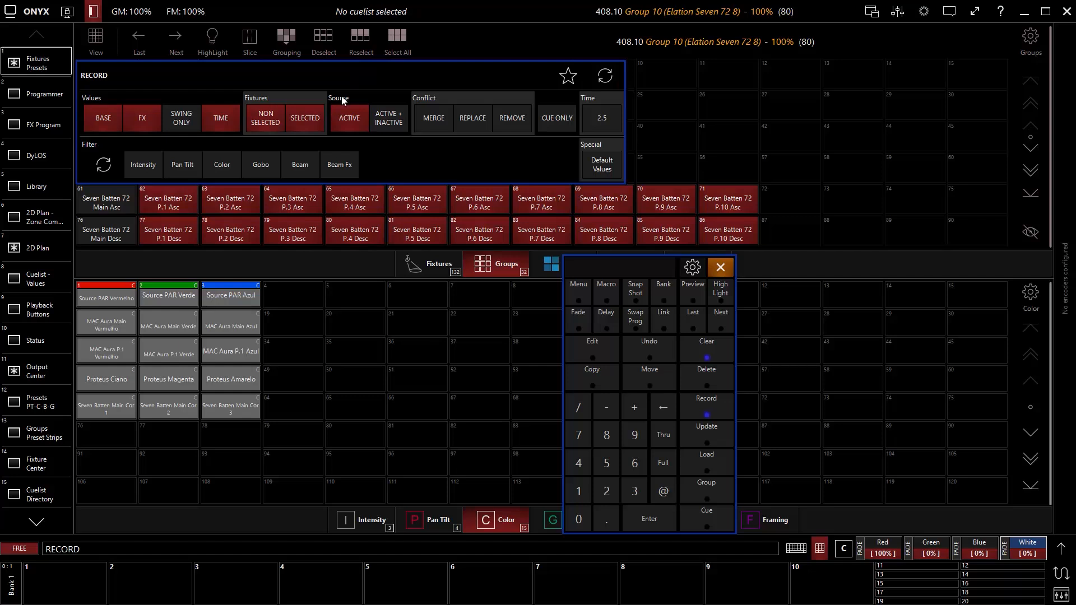
{"action": "left_click", "coordinate": [109, 439]}
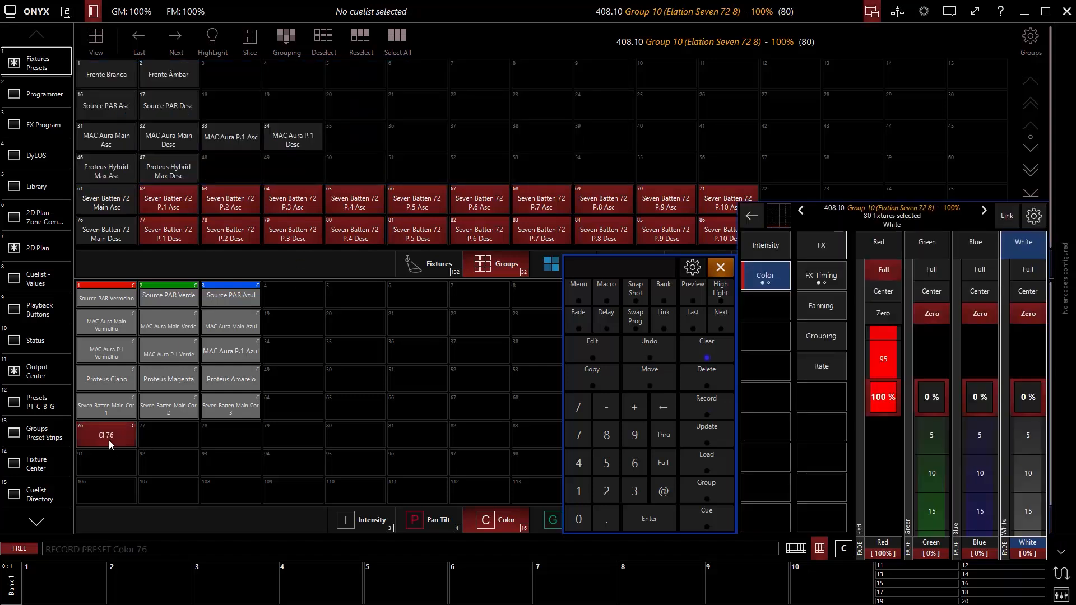
{"action": "type", "text": "Seven Batten P"}
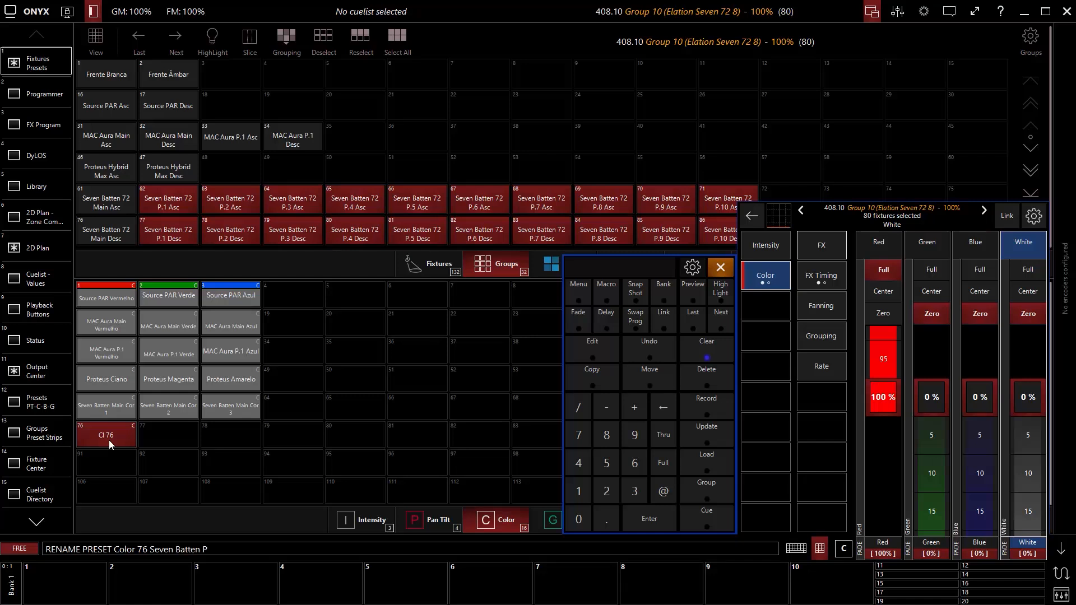
{"action": "type", "text": "artes Vermelho"}
{"action": "key", "text": "Return"}
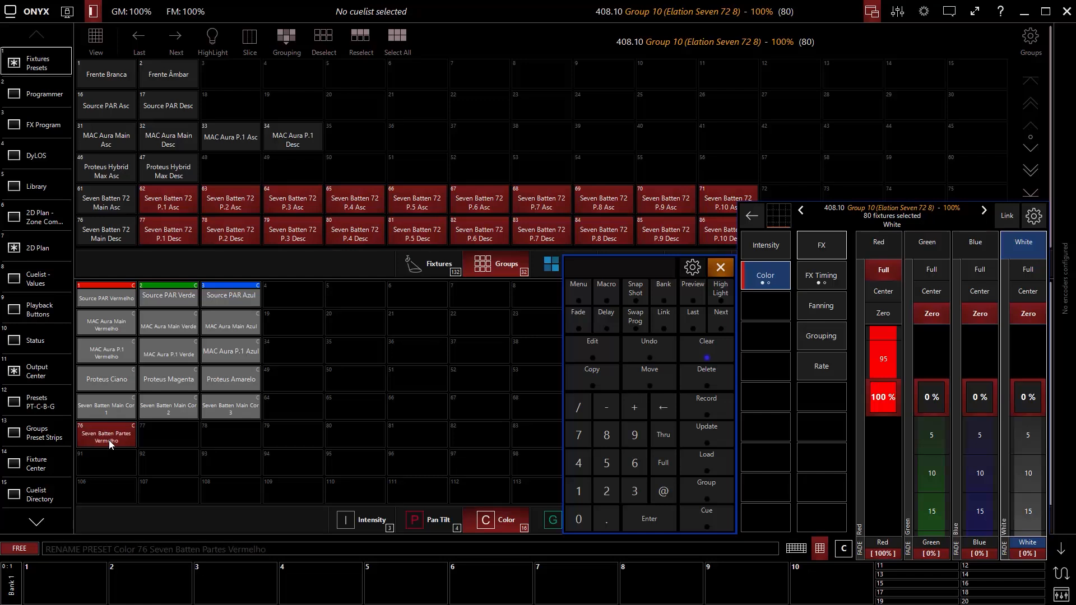
Set the Seven Batten parts to 0% red and 100% green, and record Color preset 77 named "Seven Batten Partes Verde"
{"action": "left_click", "coordinate": [884, 313]}
{"action": "left_click", "coordinate": [931, 271]}
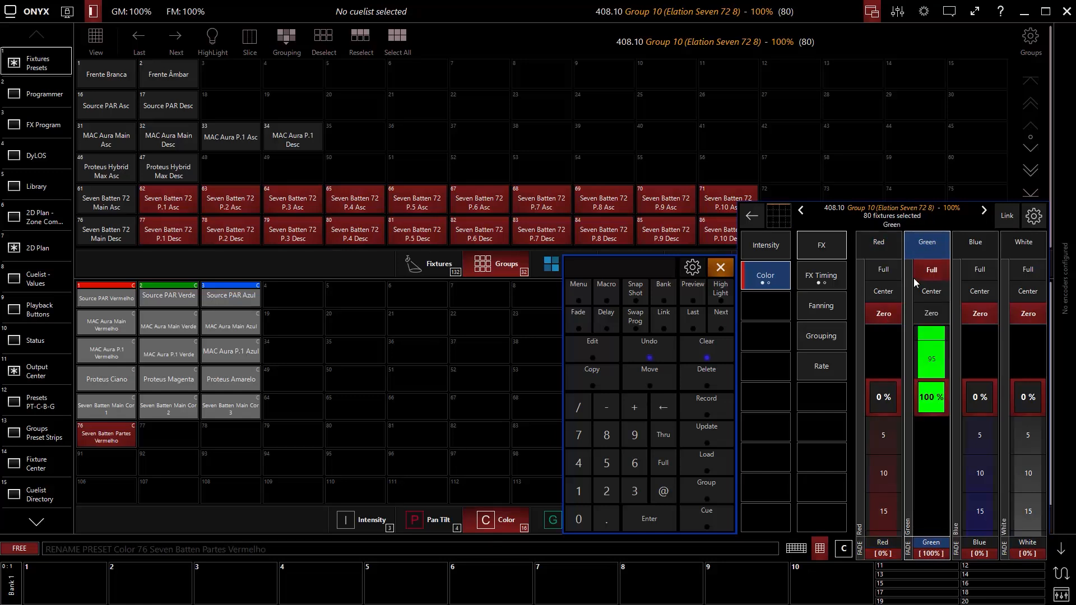
{"action": "left_click", "coordinate": [707, 402]}
{"action": "left_click", "coordinate": [164, 432]}
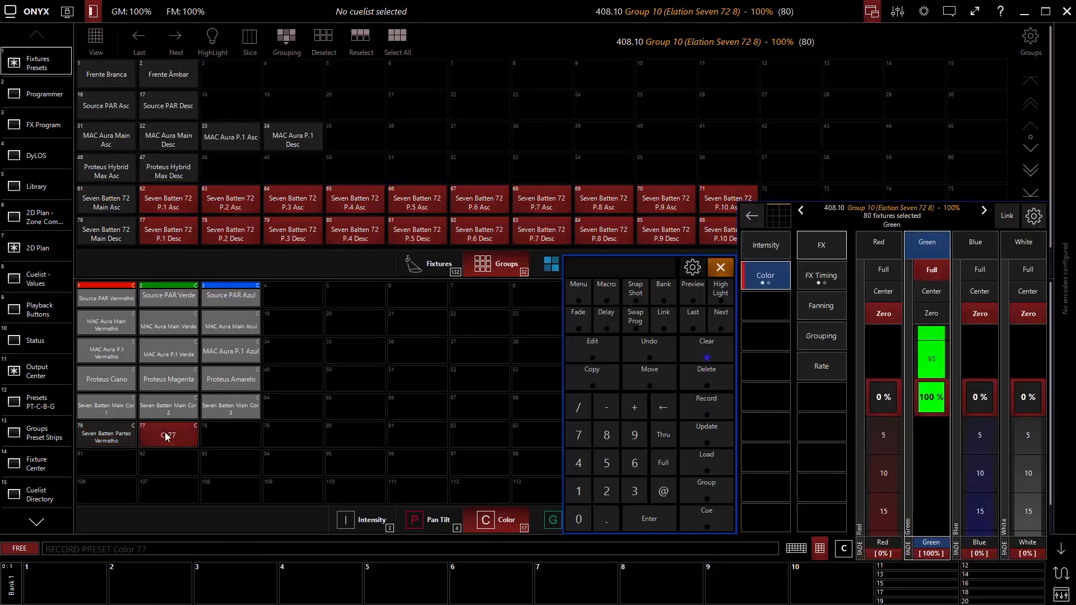
{"action": "type", "text": "Seven Batten"}
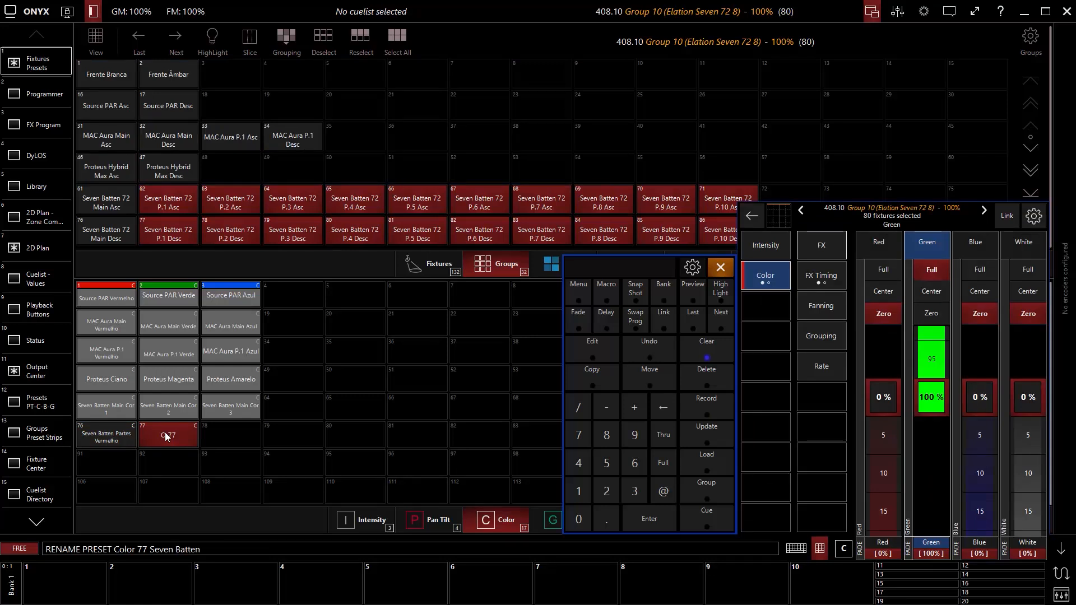
{"action": "type", "text": " Partes Verde"}
{"action": "key", "text": "Return"}
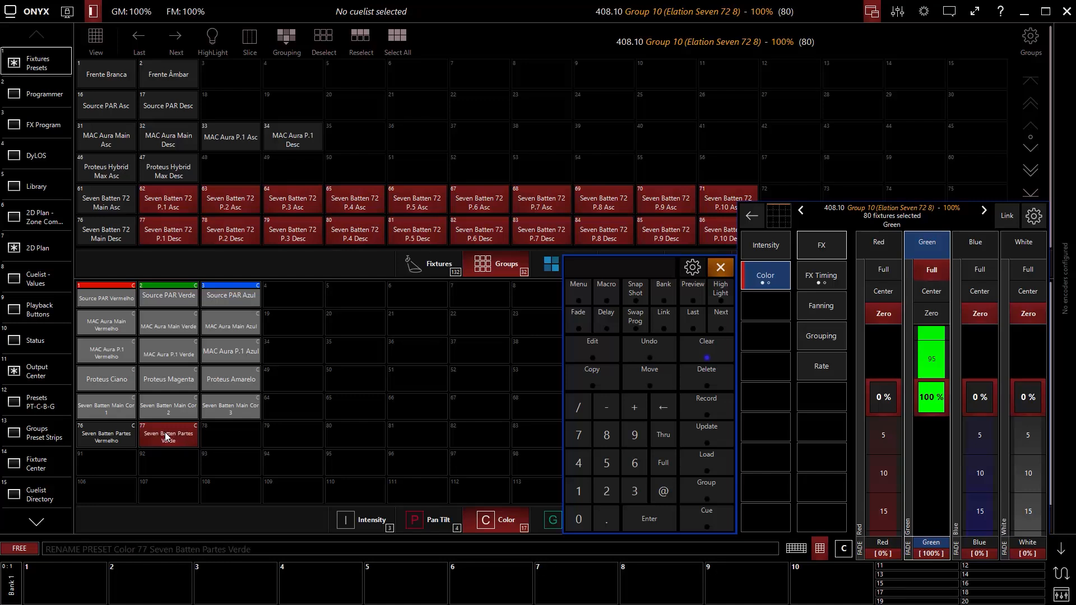
Set the Seven Batten parts to 0% green and 100% blue, record Color preset 78 named "Seven Batten Partes Azul", and collapse the parameter controls
{"action": "left_click", "coordinate": [935, 314]}
{"action": "left_click", "coordinate": [986, 269]}
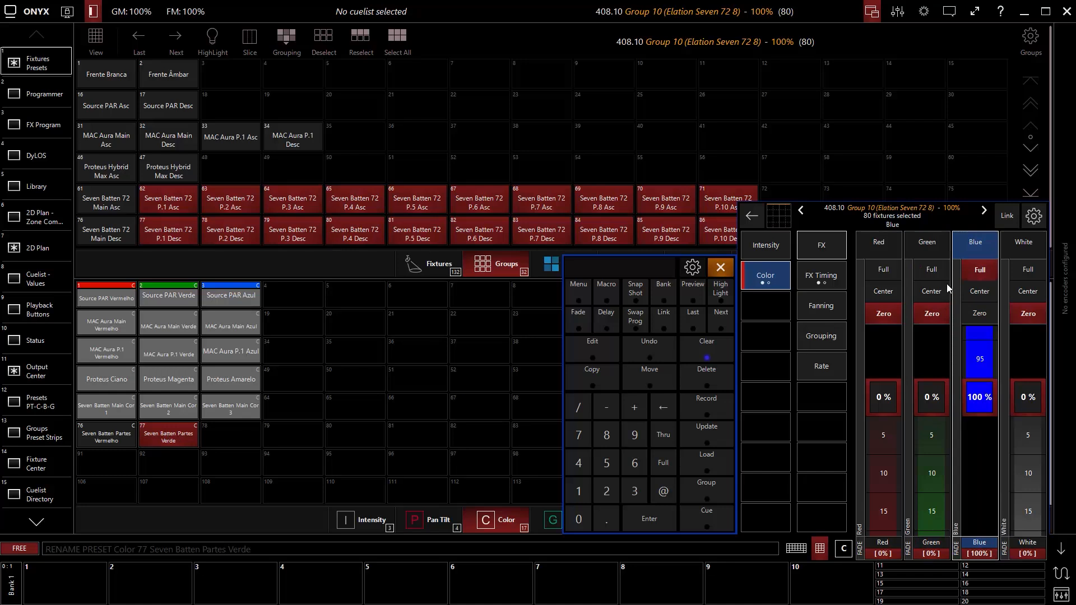
{"action": "left_click", "coordinate": [724, 409]}
{"action": "left_click", "coordinate": [228, 433]}
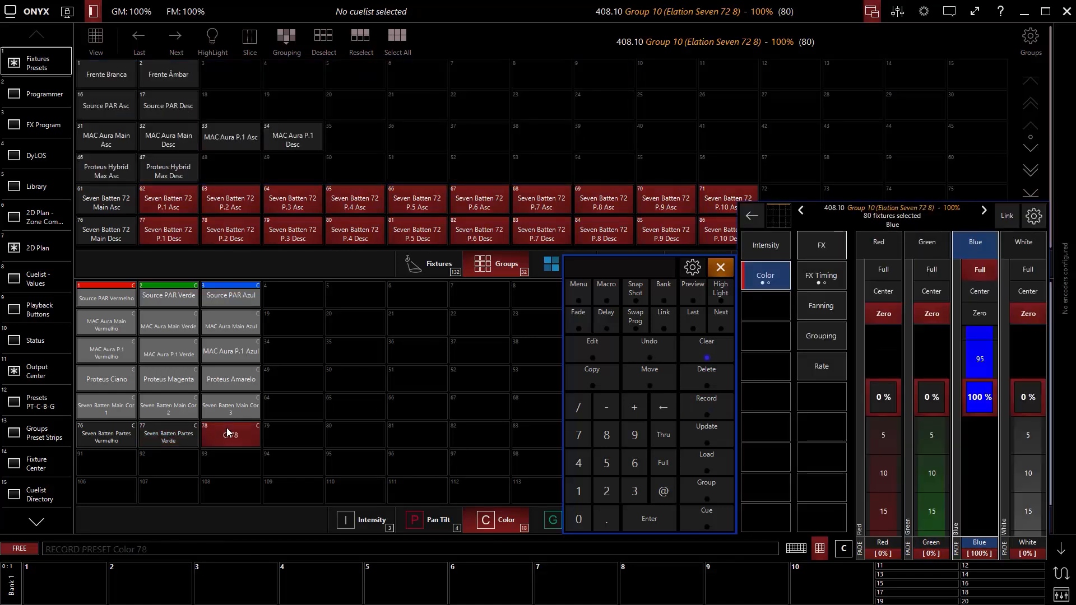
{"action": "type", "text": "Seven Batten Partes Azu"}
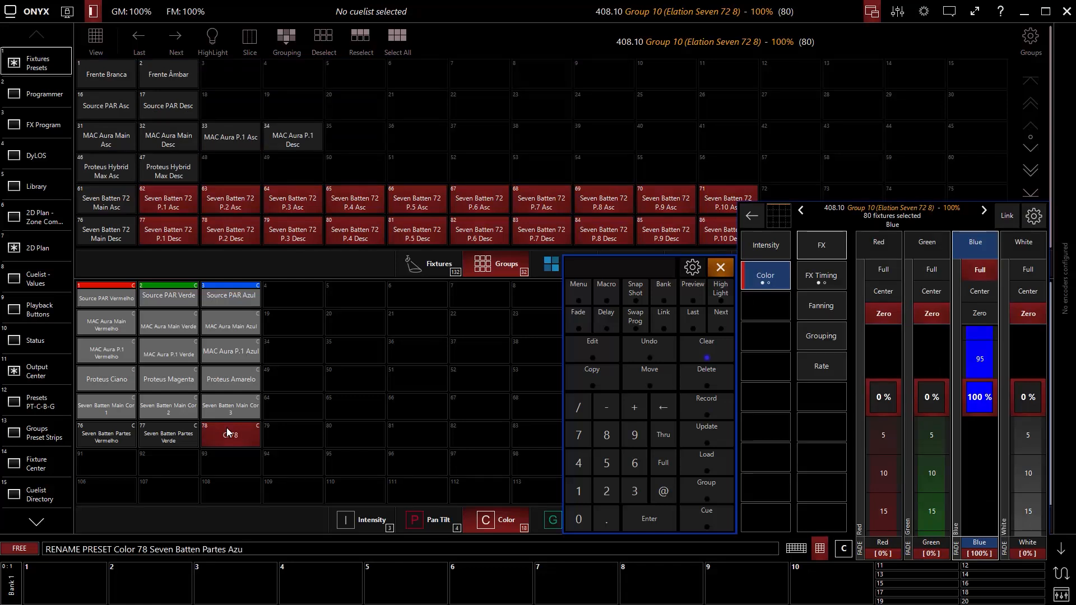
{"action": "type", "text": "l"}
{"action": "key", "text": "Return"}
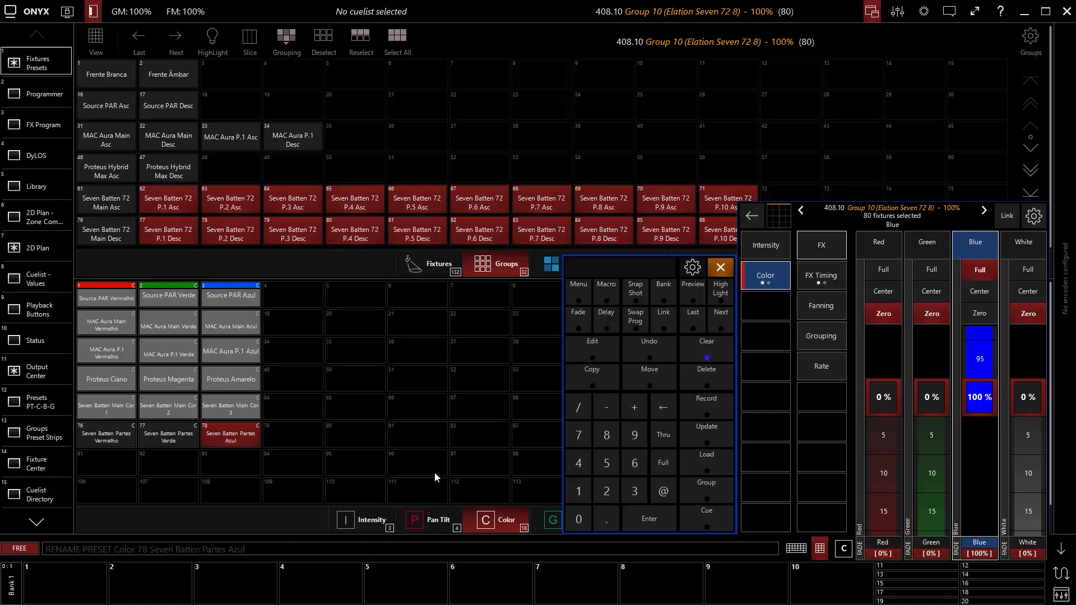
{"action": "left_click", "coordinate": [1061, 549]}
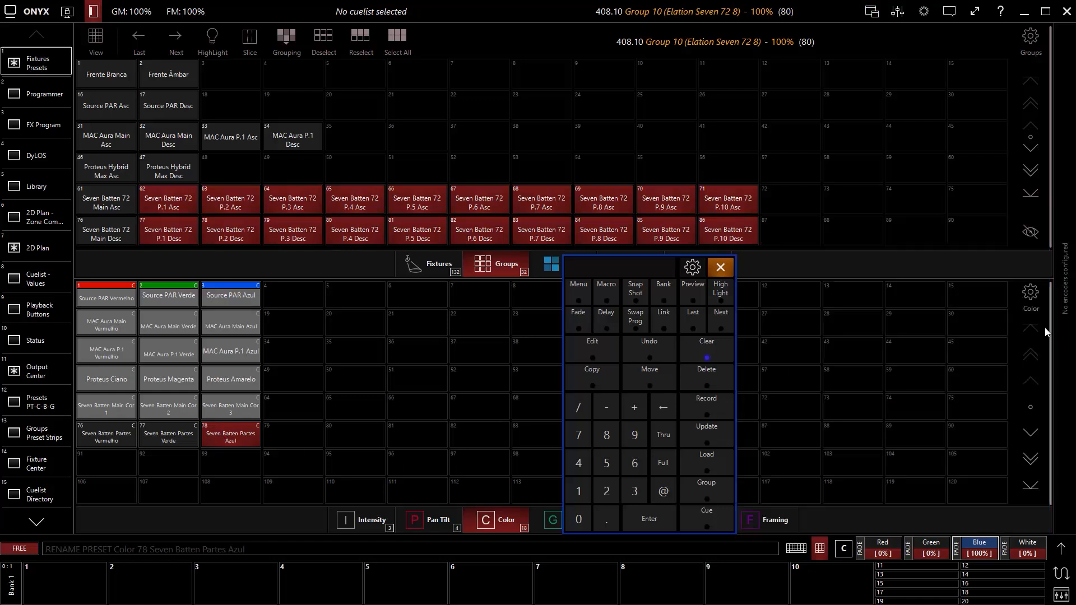
Assign preset colours to the MAC Aura Main presets: red for Vermelho, green for Verde and blue for Azul
{"action": "left_click", "coordinate": [1032, 296]}
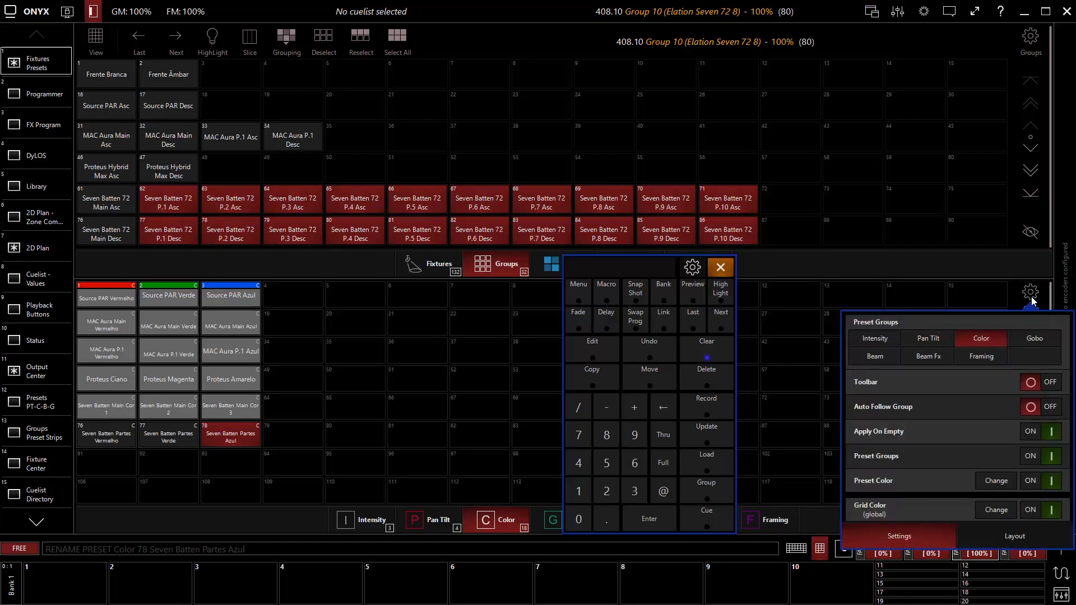
{"action": "left_click", "coordinate": [997, 480]}
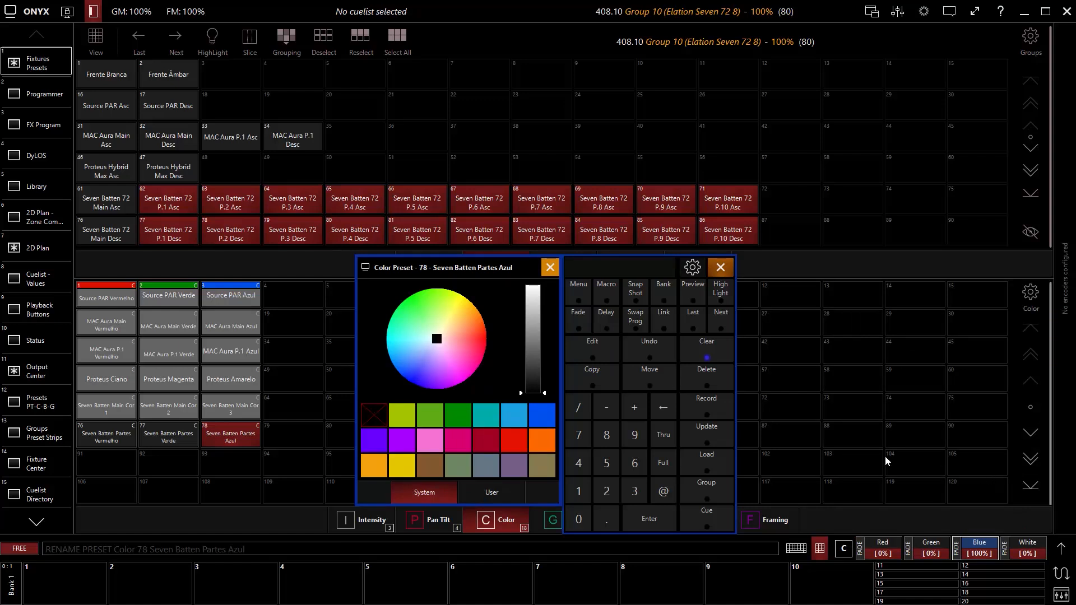
{"action": "left_click", "coordinate": [102, 323]}
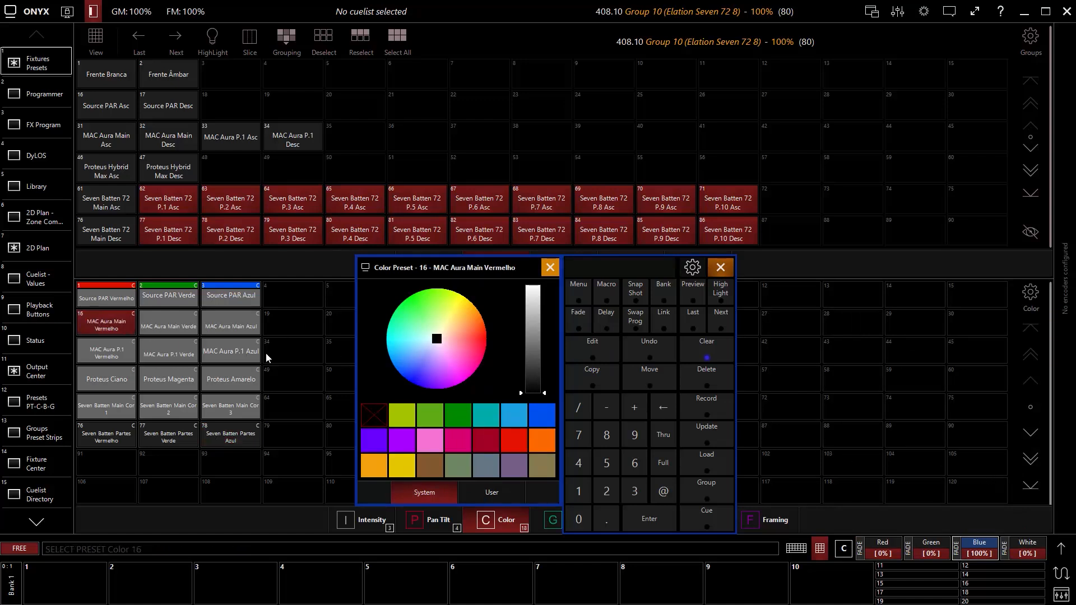
{"action": "left_click", "coordinate": [514, 440]}
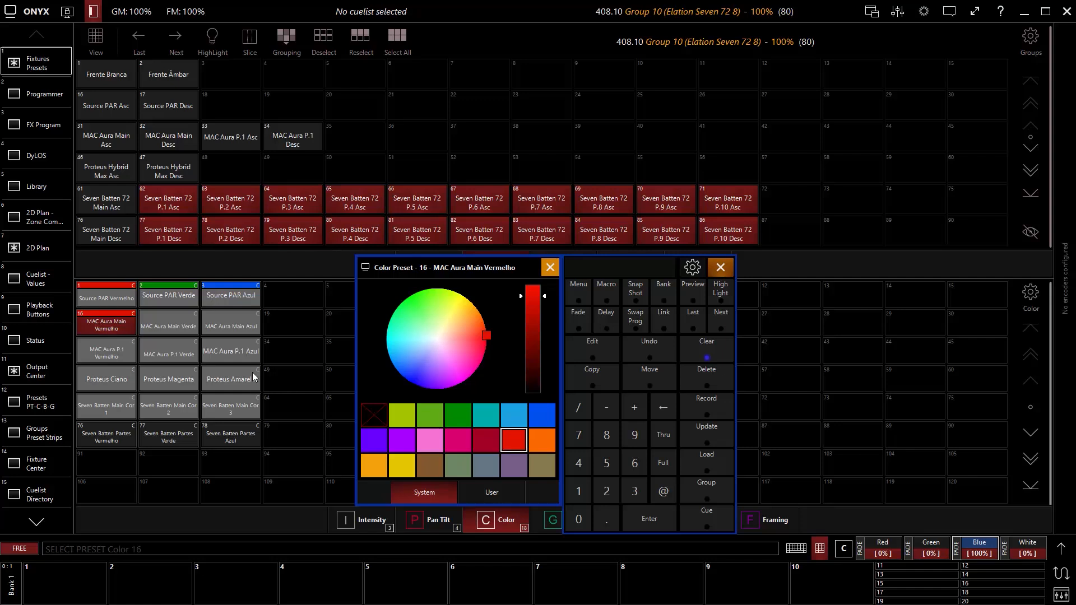
{"action": "left_click", "coordinate": [167, 322]}
{"action": "left_click", "coordinate": [463, 420]}
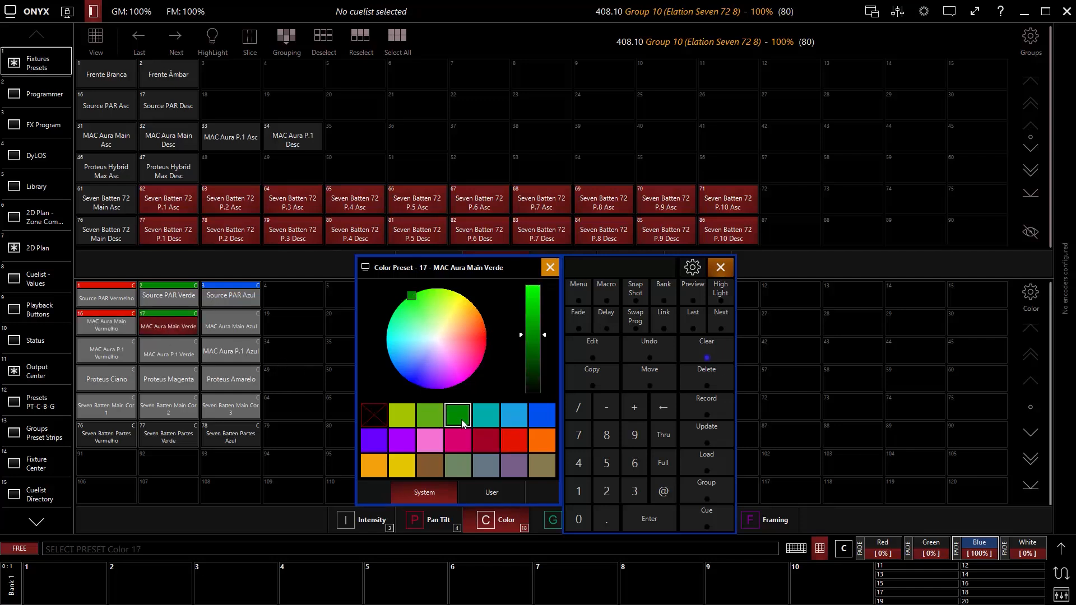
{"action": "left_click", "coordinate": [244, 328]}
{"action": "left_click", "coordinate": [543, 415]}
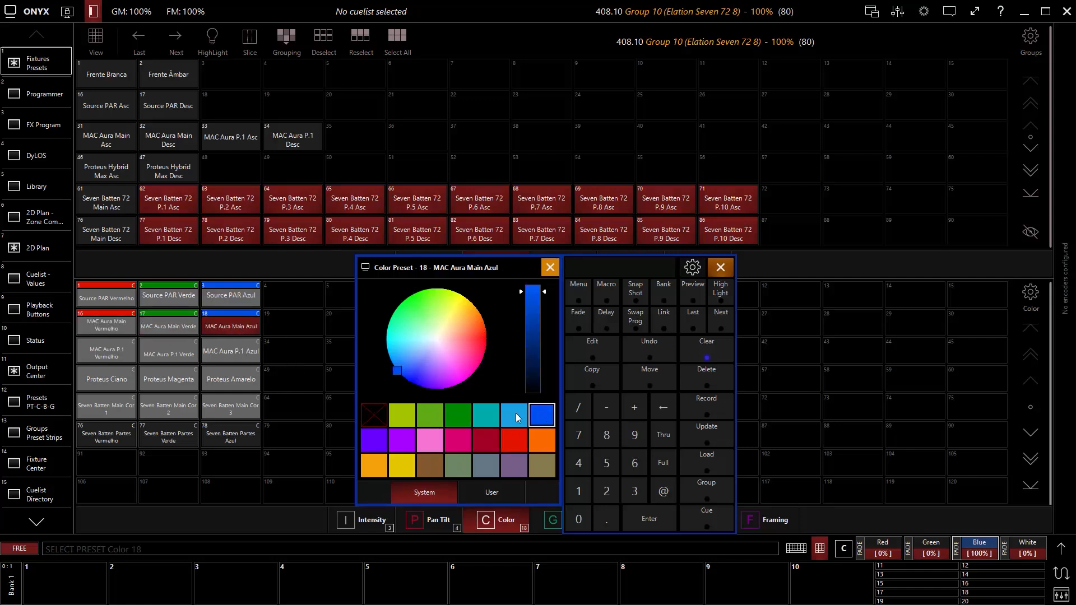
Assign preset colours to the MAC Aura P.1 presets: red for Vermelho, green for Verde and blue for Azul
{"action": "left_click", "coordinate": [110, 353]}
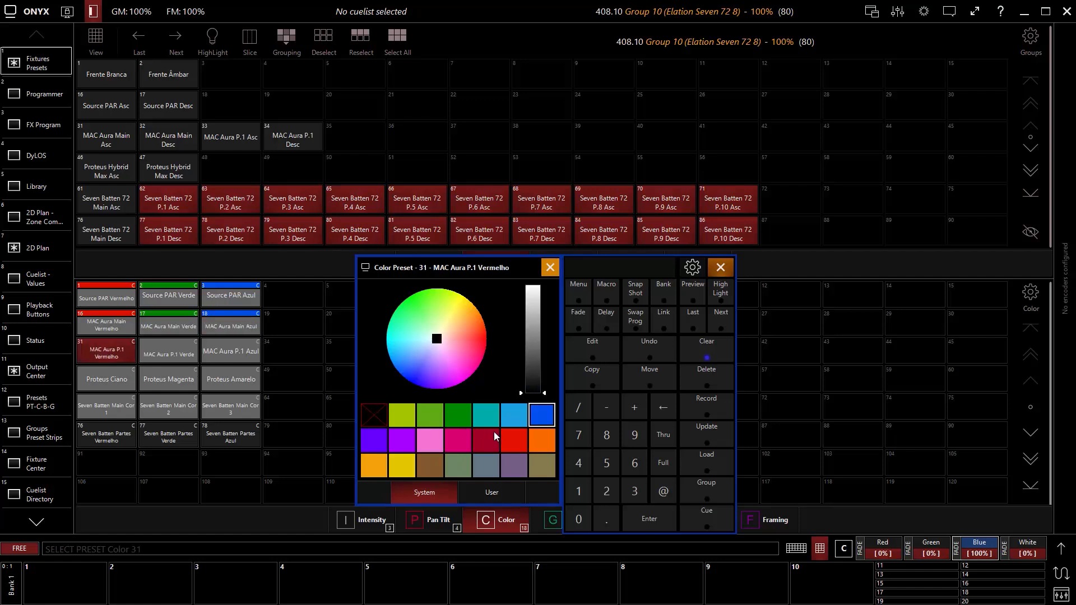
{"action": "left_click", "coordinate": [511, 438]}
{"action": "left_click", "coordinate": [174, 356]}
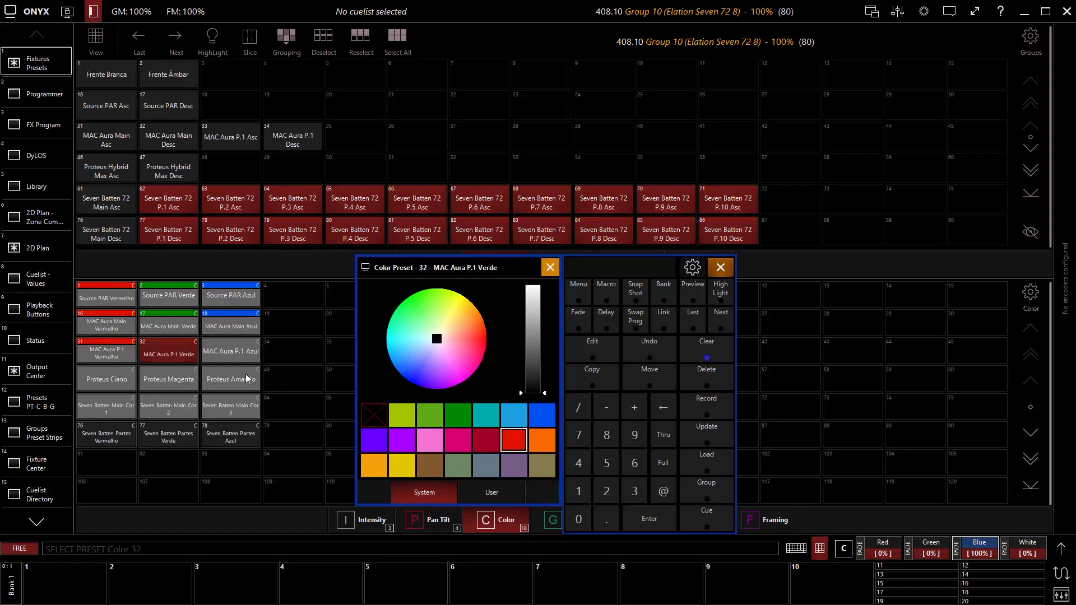
{"action": "left_click", "coordinate": [456, 414]}
{"action": "left_click", "coordinate": [237, 352]}
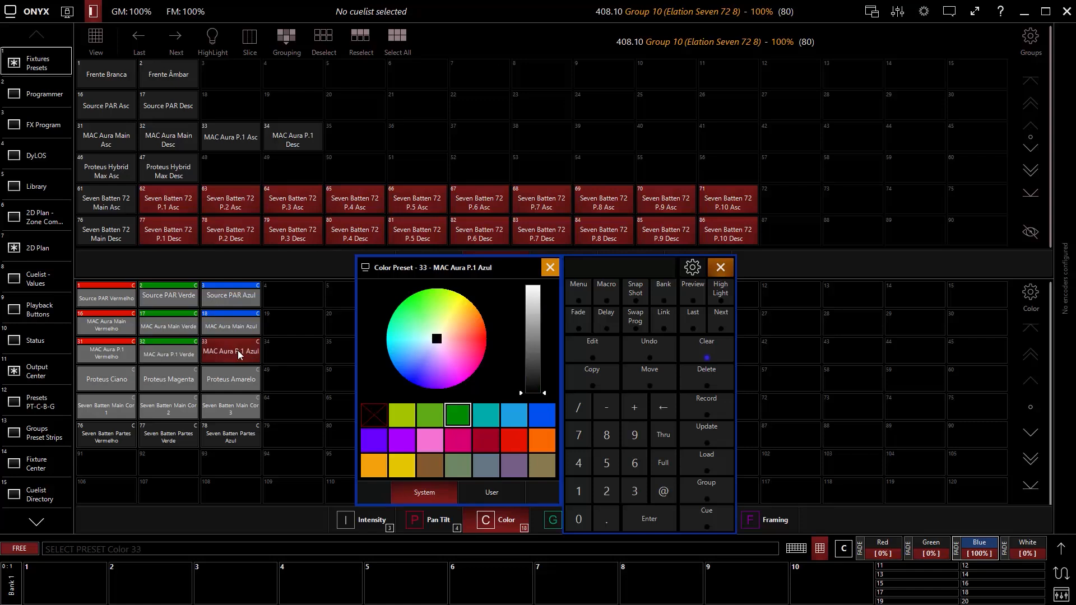
{"action": "left_click", "coordinate": [543, 415]}
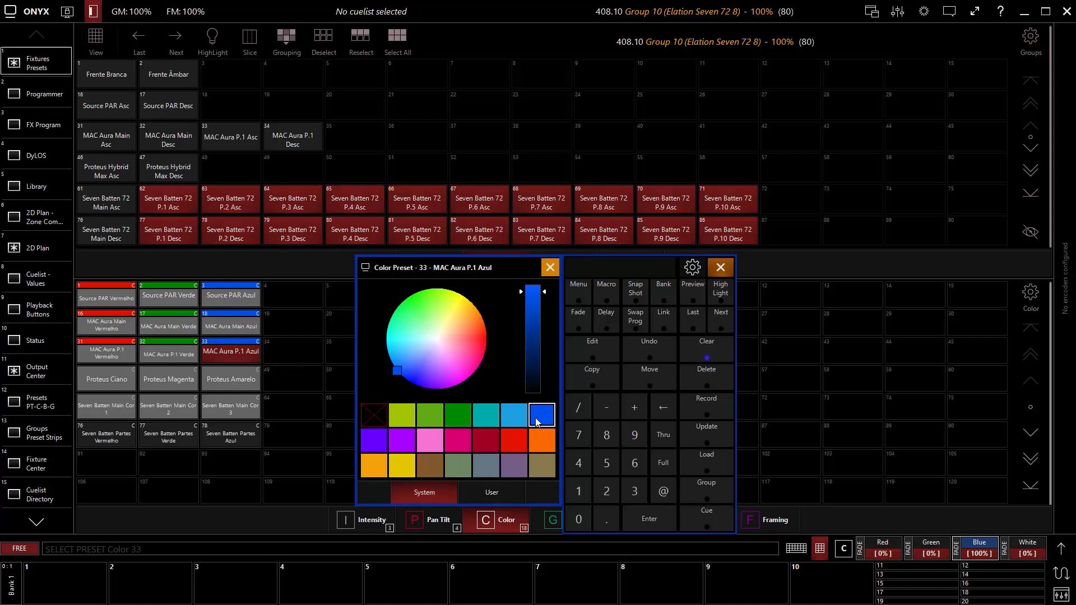
Assign preset colours to the Proteus presets: light blue for Ciano, magenta for Magenta and yellow for Amarelo
{"action": "left_click", "coordinate": [111, 382]}
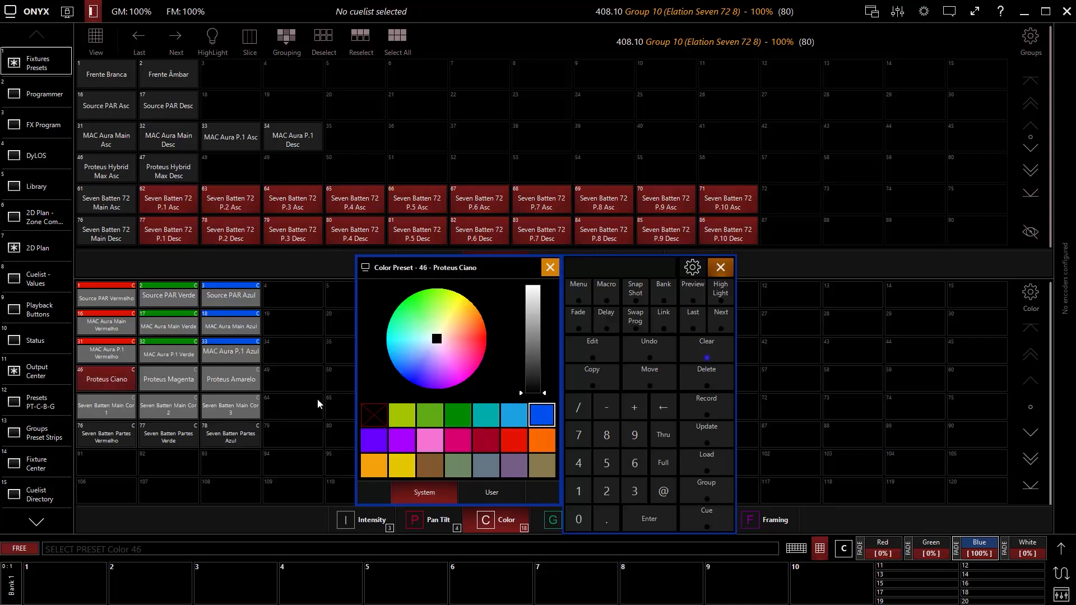
{"action": "left_click", "coordinate": [514, 417]}
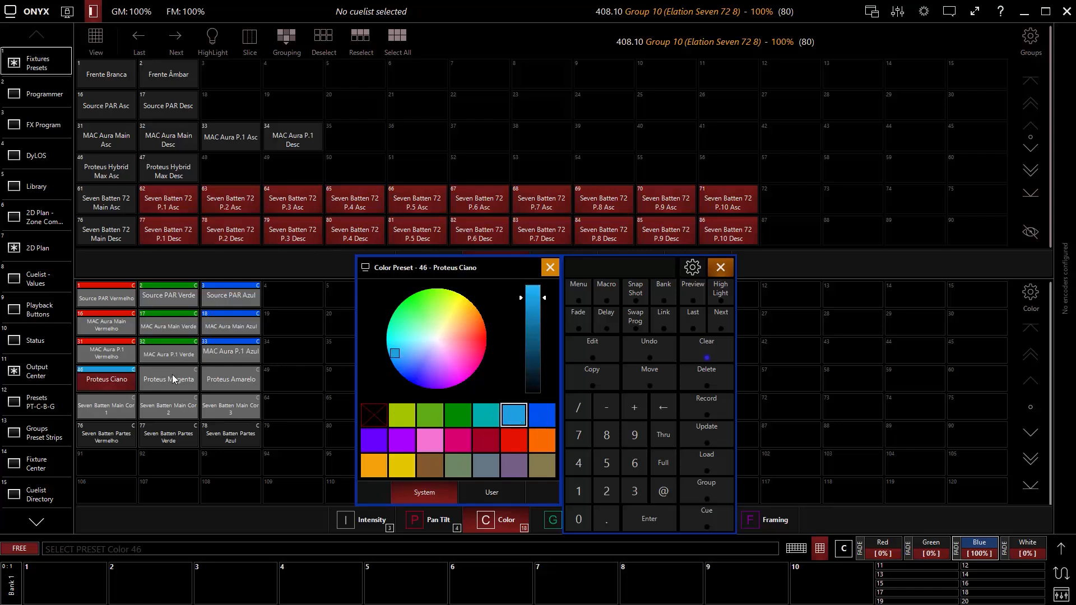
{"action": "left_click", "coordinate": [175, 380]}
{"action": "left_click", "coordinate": [463, 439]}
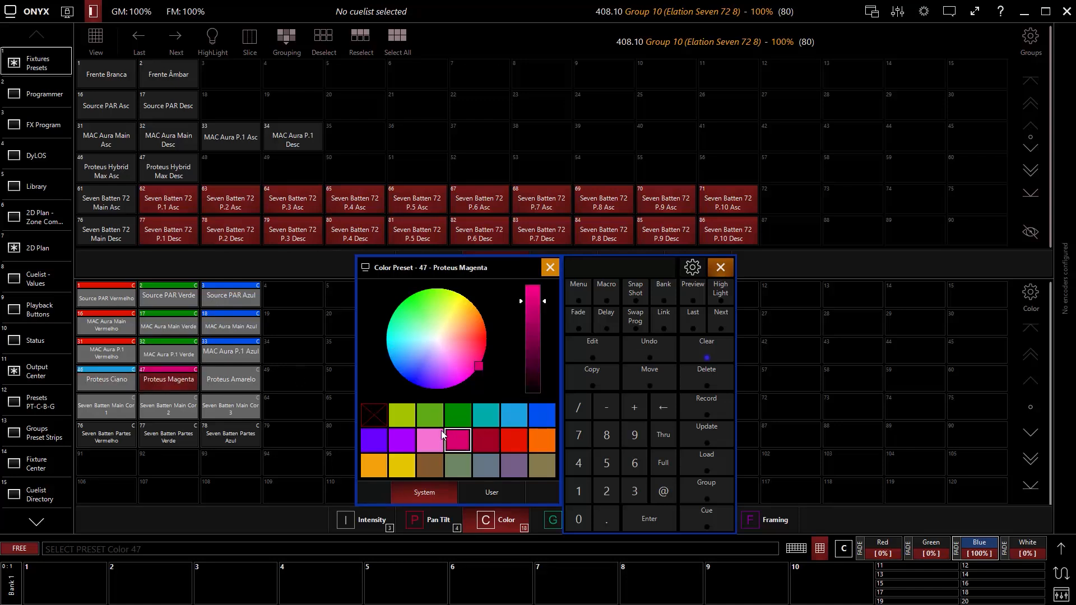
{"action": "left_click", "coordinate": [241, 381]}
{"action": "left_click", "coordinate": [408, 464]}
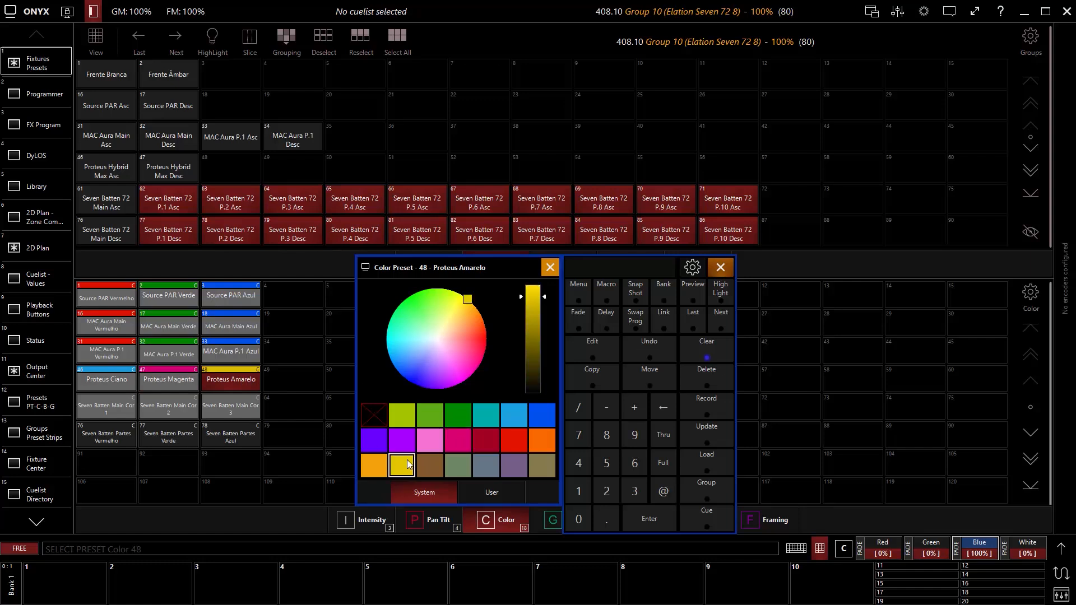
Assign red, green and blue preset colours to Seven Batten Partes Vermelho, Verde and Azul, and close the colour picker
{"action": "left_click", "coordinate": [100, 435]}
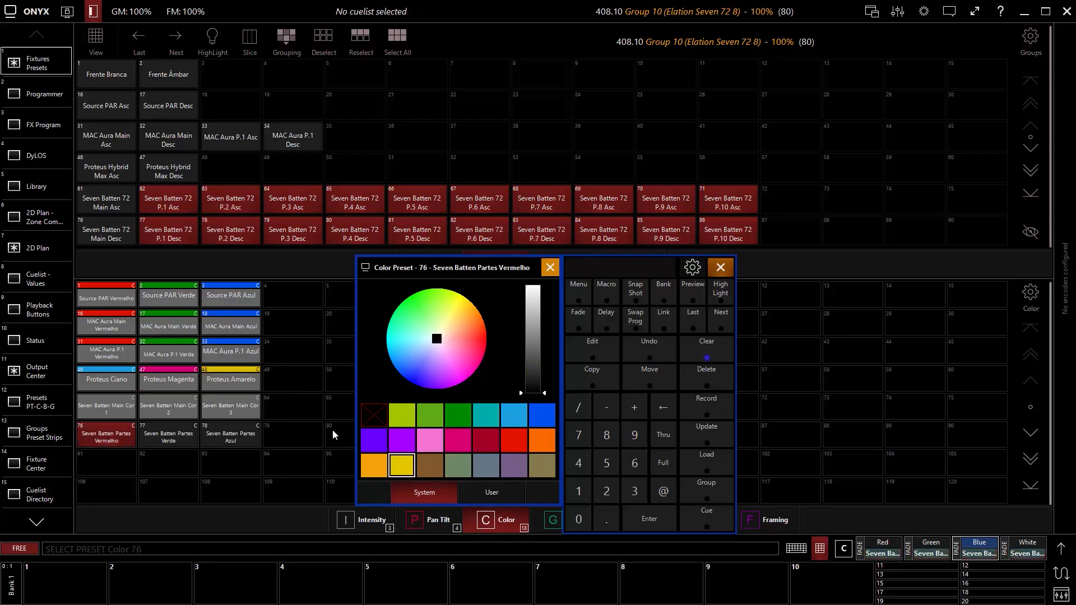
{"action": "left_click", "coordinate": [511, 443]}
{"action": "left_click", "coordinate": [178, 439]}
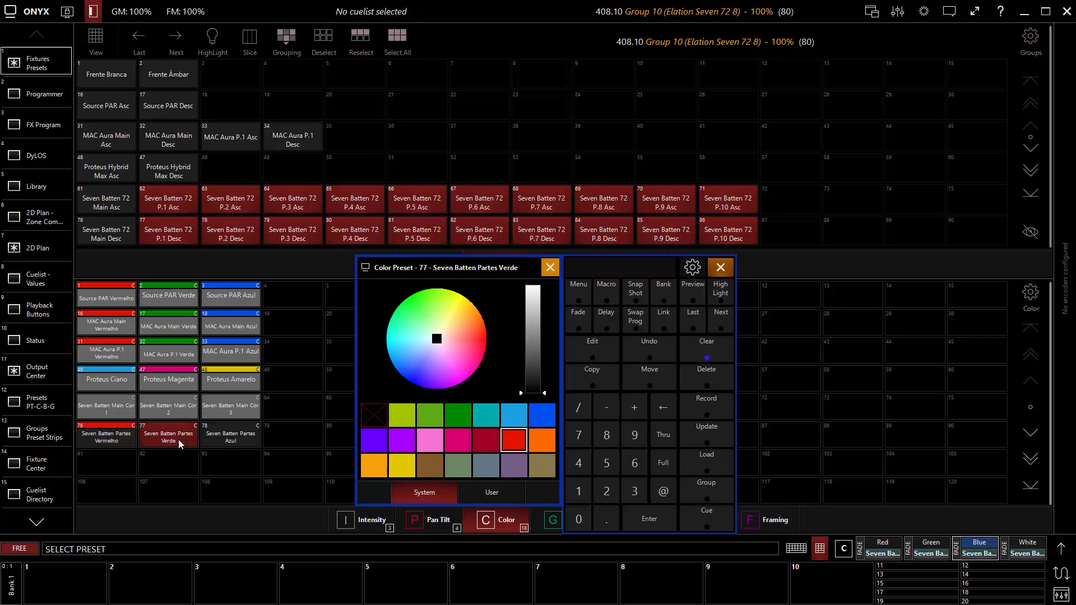
{"action": "left_click", "coordinate": [454, 418]}
{"action": "left_click", "coordinate": [250, 436]}
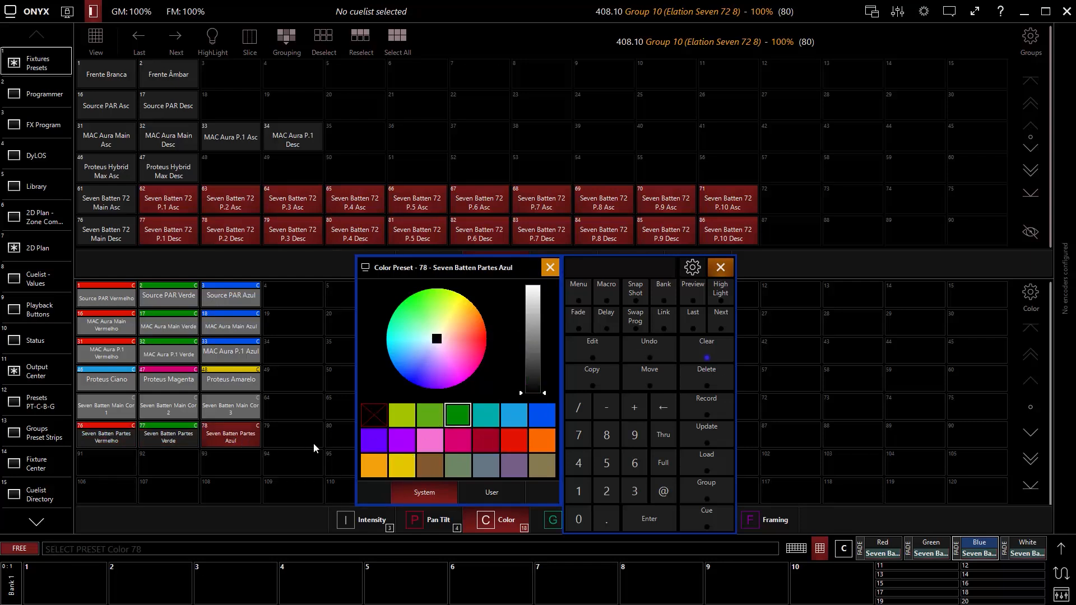
{"action": "left_click", "coordinate": [536, 423]}
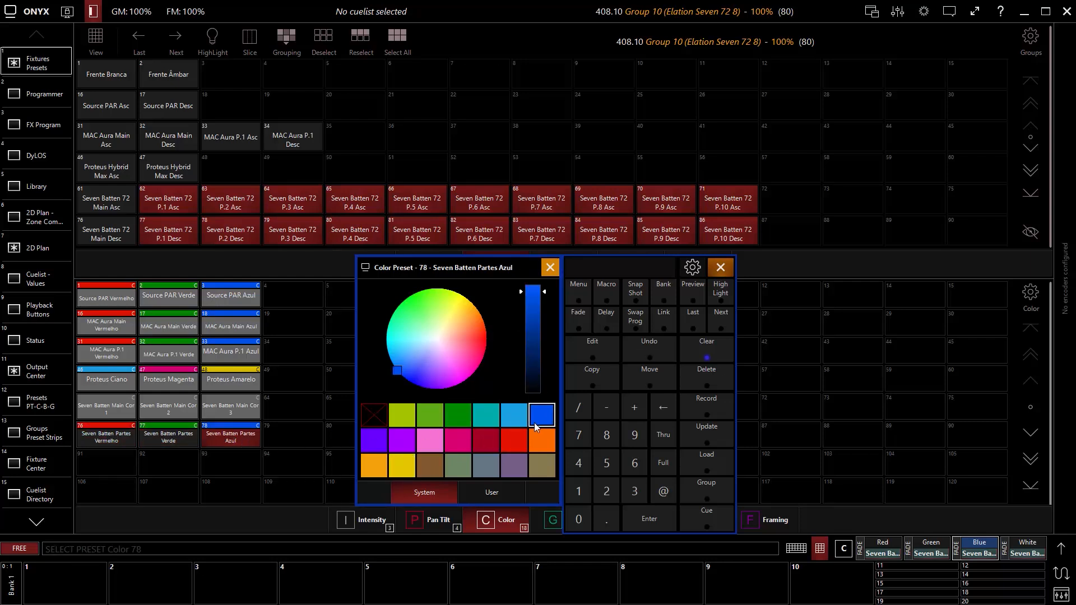
{"action": "left_click", "coordinate": [550, 268]}
Show the Gobo presets and clear the programmer
{"action": "left_click", "coordinate": [552, 520]}
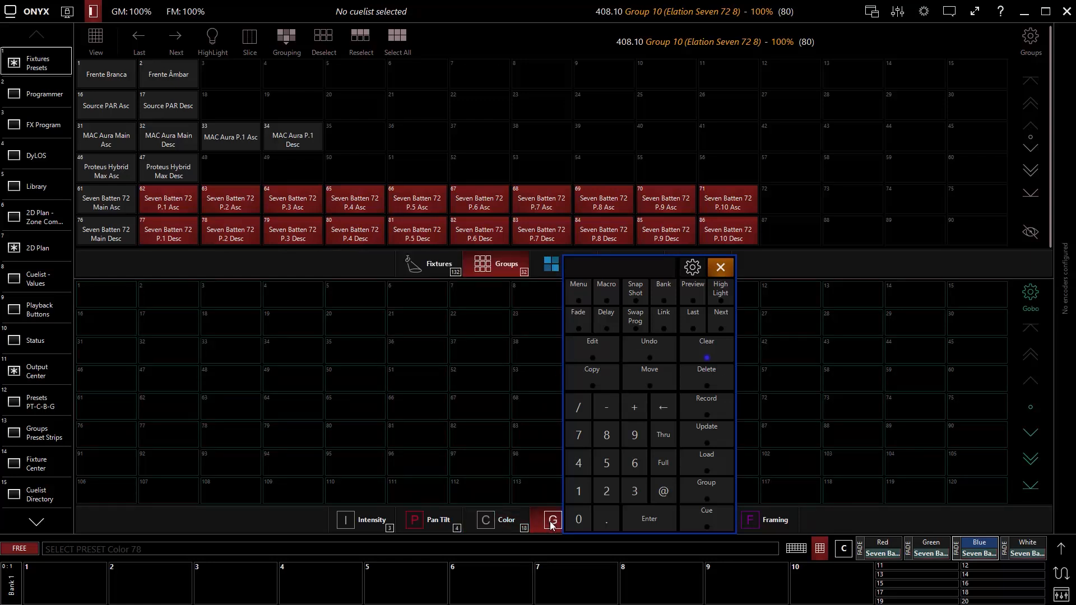
{"action": "left_click", "coordinate": [708, 352]}
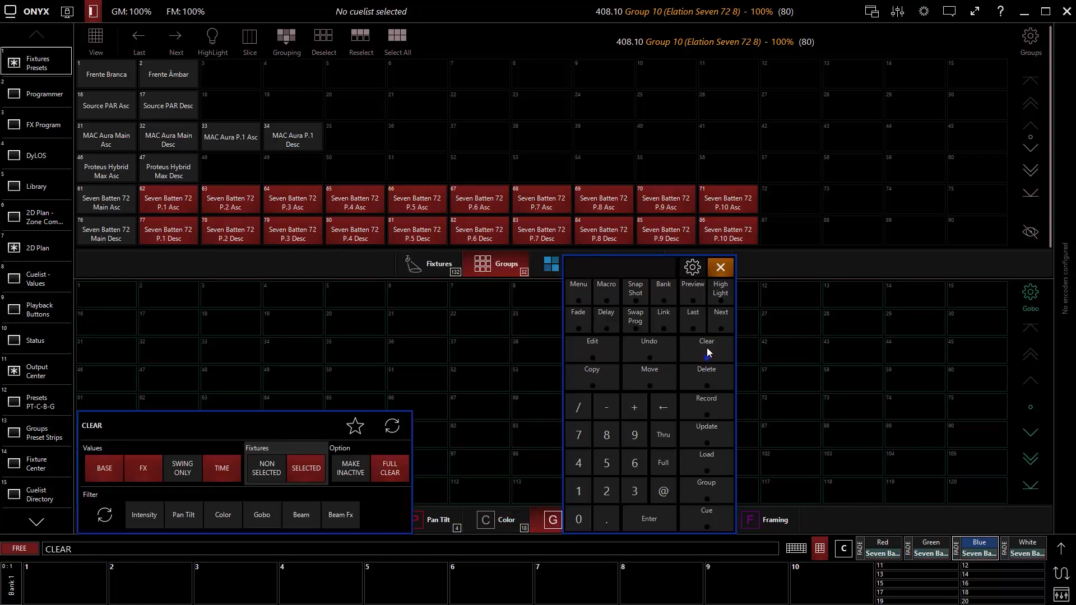
{"action": "left_click", "coordinate": [707, 352]}
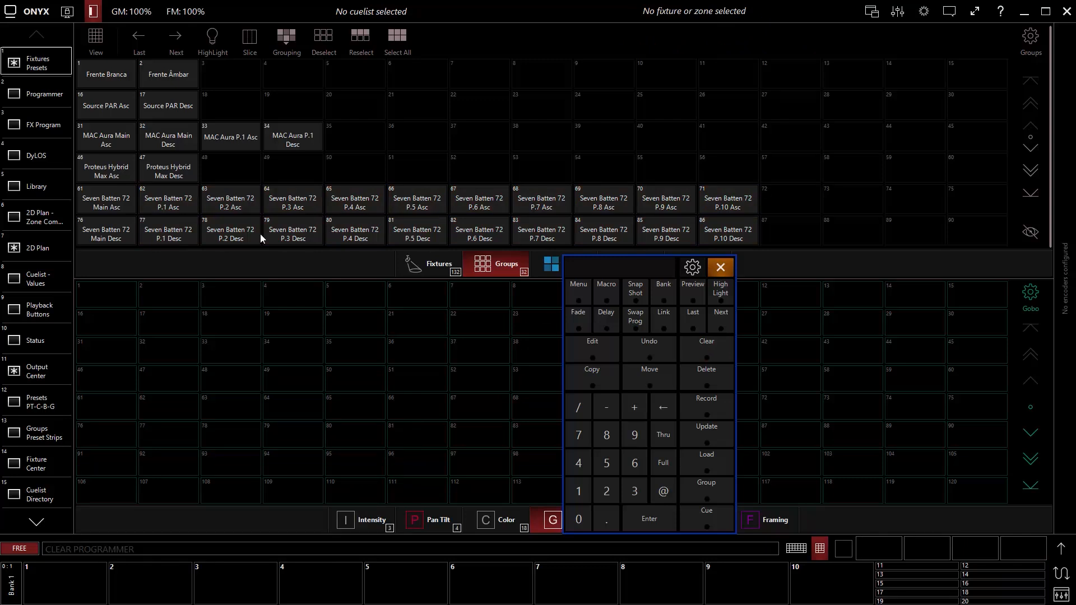
For the Proteus Hybrid Max Asc group, set Gobo 1 and Gobo 2 to Open, Gobo 1 index to Center and Anim 1 to Open to Half
{"action": "left_click", "coordinate": [103, 177]}
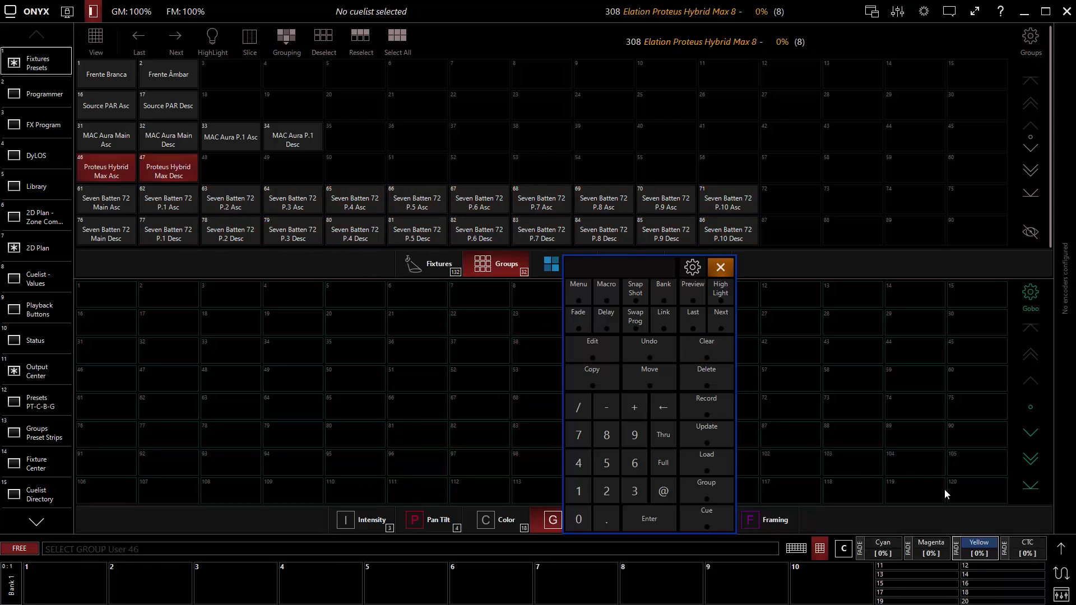
{"action": "left_click", "coordinate": [1059, 552]}
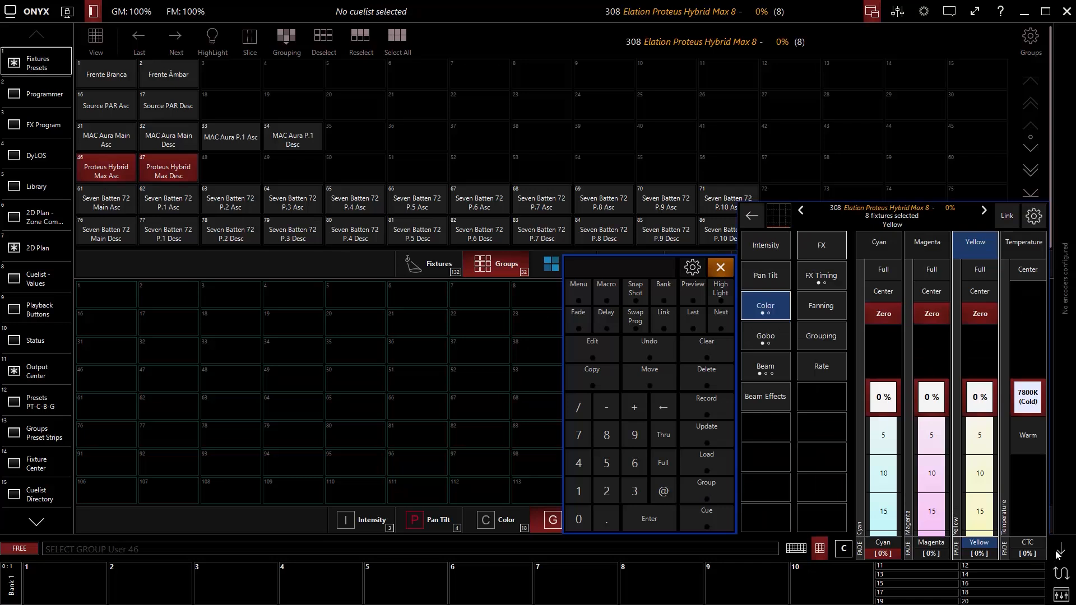
{"action": "left_click", "coordinate": [766, 337]}
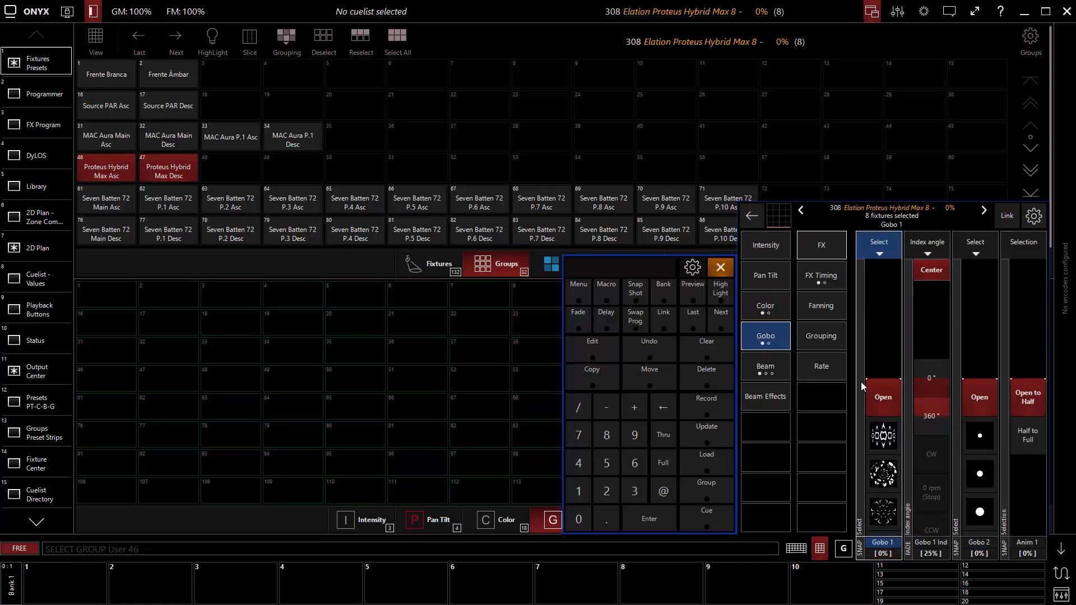
{"action": "left_click", "coordinate": [934, 296]}
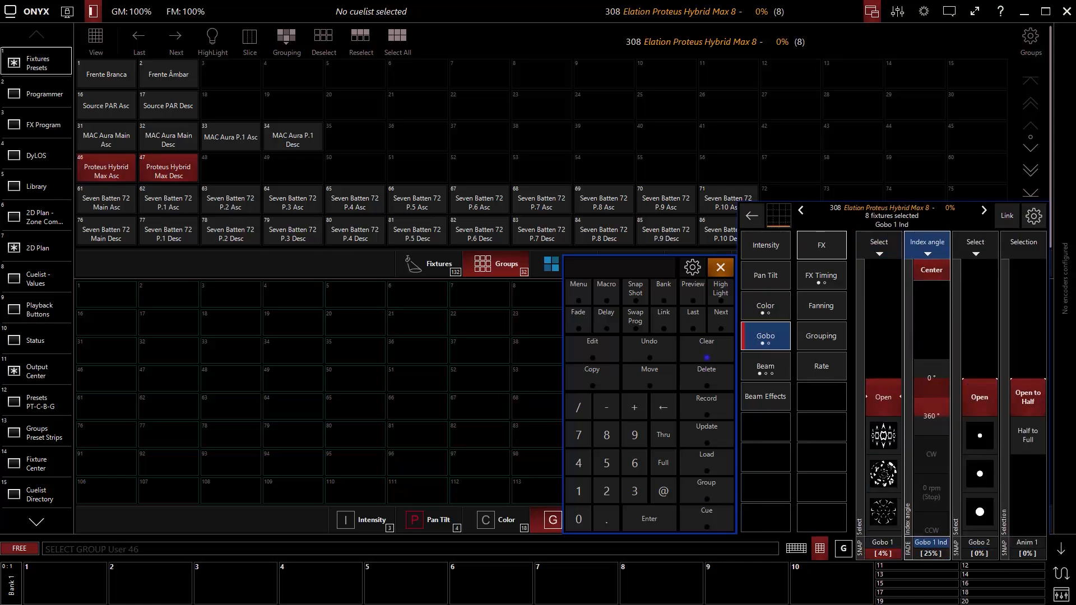
{"action": "left_click", "coordinate": [997, 399]}
{"action": "left_click", "coordinate": [1015, 399]}
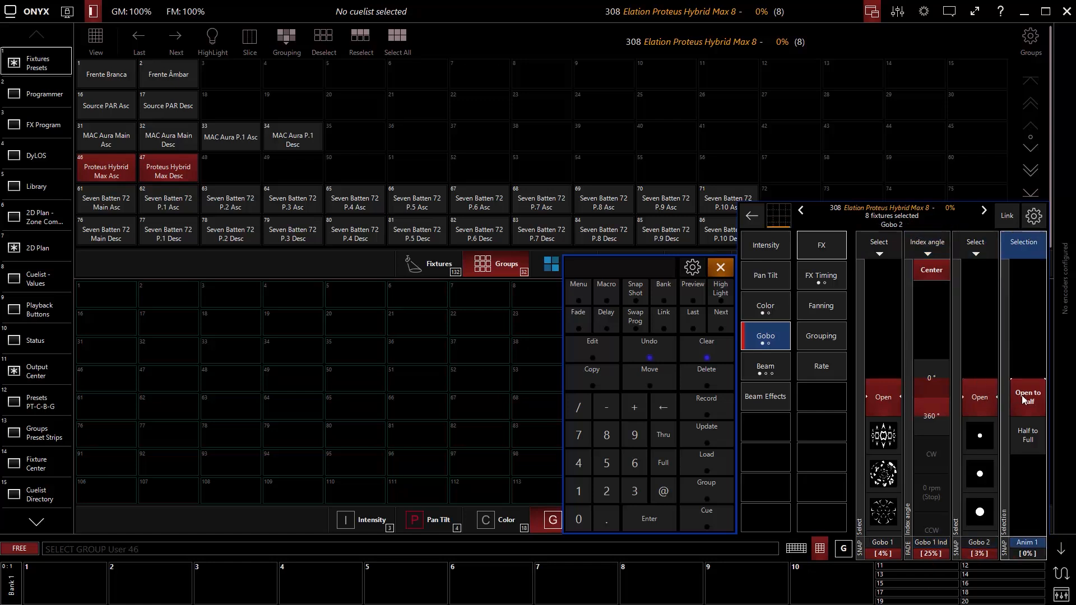
Set Anim 2 to Open and both animation index angles to Center, and return to the first set of gobo parameters
{"action": "left_click", "coordinate": [783, 344]}
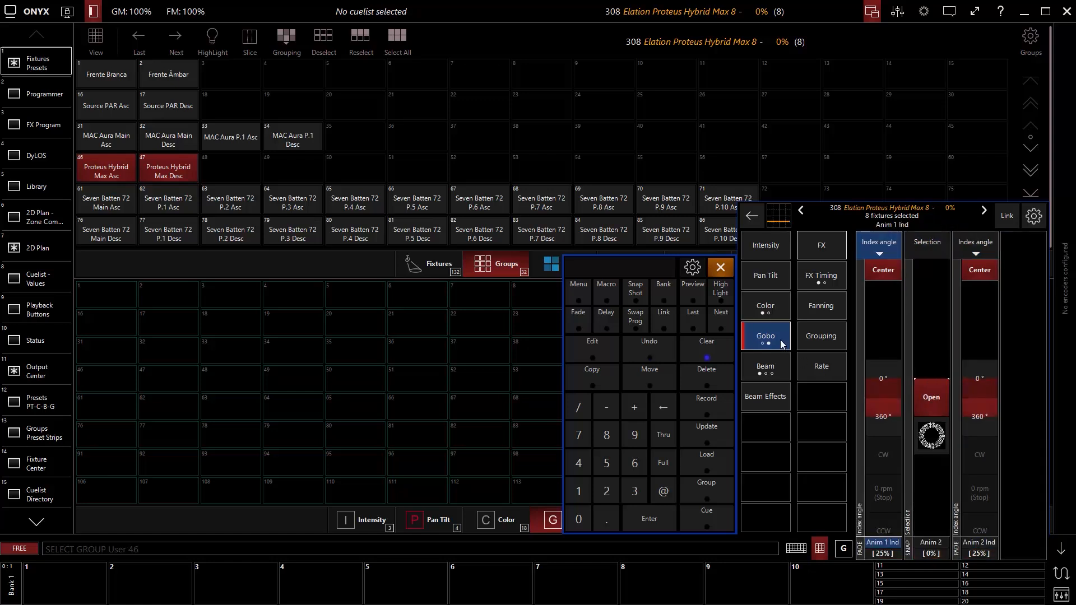
{"action": "left_click", "coordinate": [934, 398]}
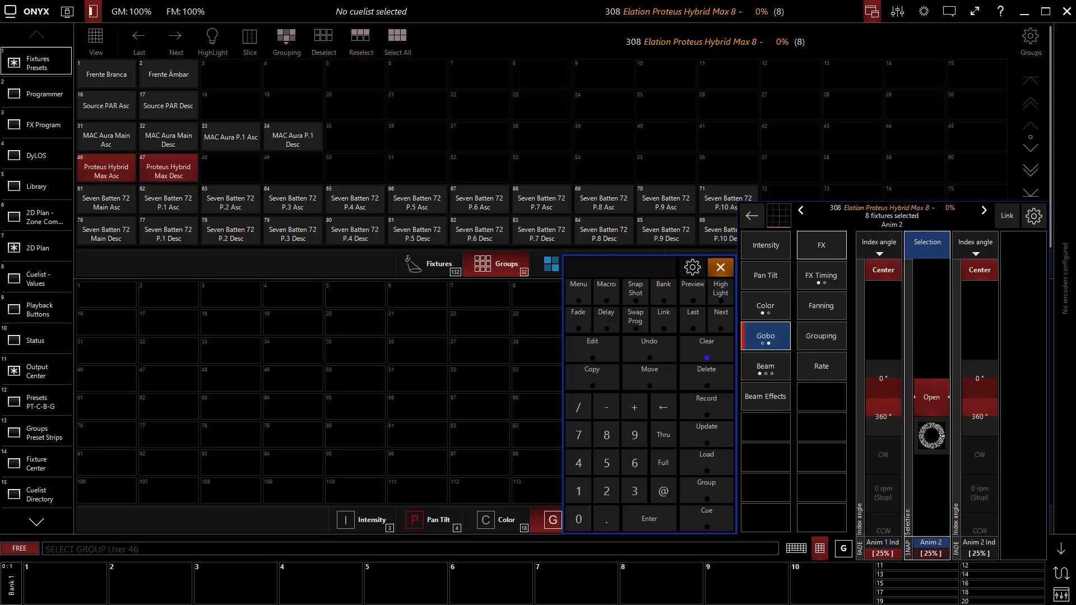
{"action": "left_click", "coordinate": [977, 274]}
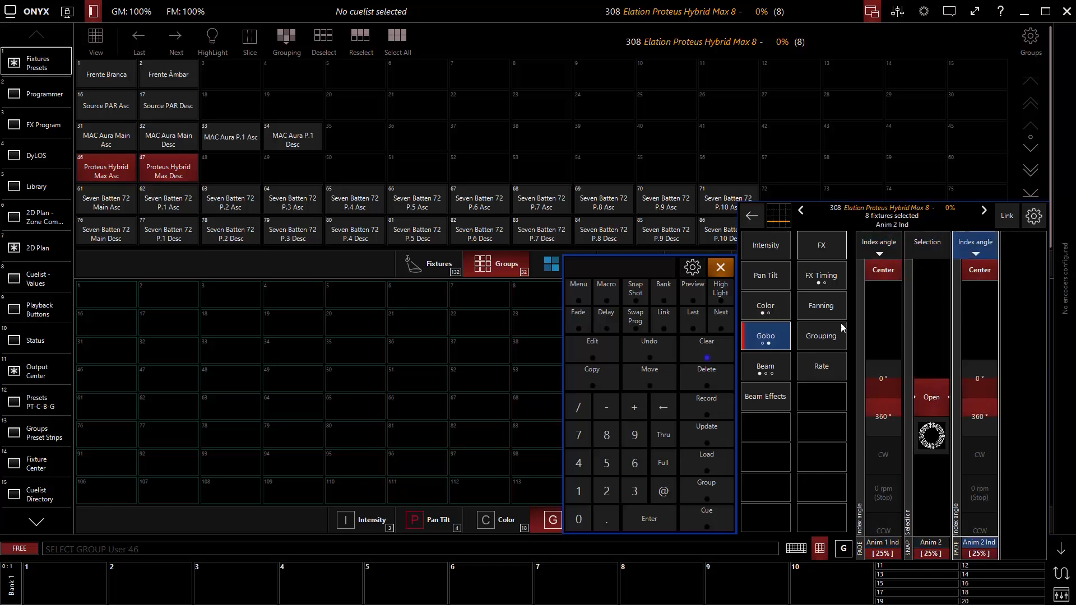
{"action": "left_click", "coordinate": [778, 340]}
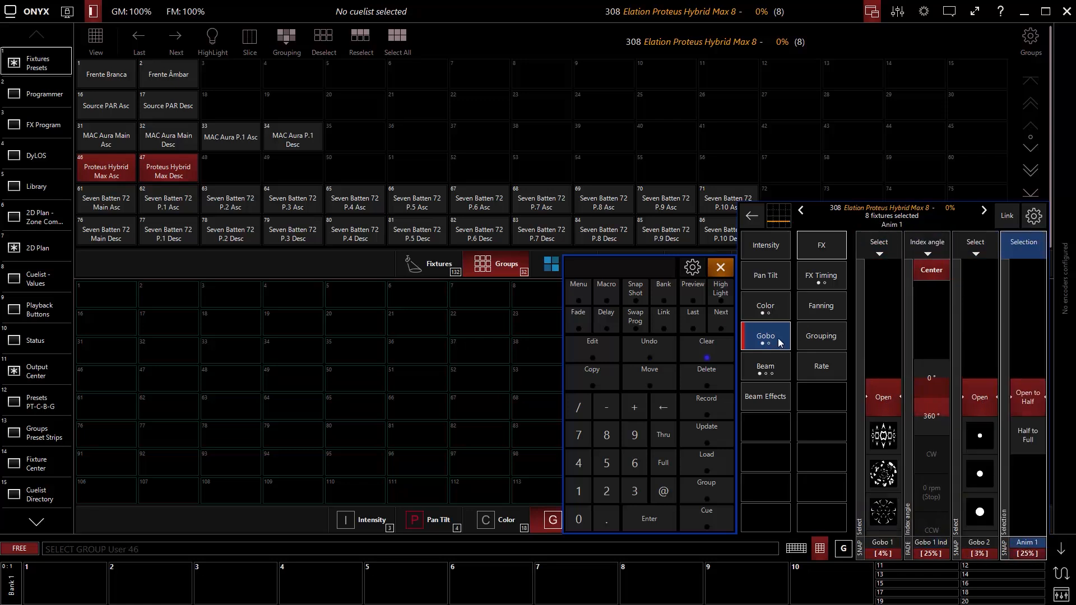
Record the open gobo look as Gobo preset 1 named "Proteus Gobo Aberto"
{"action": "left_click", "coordinate": [698, 406]}
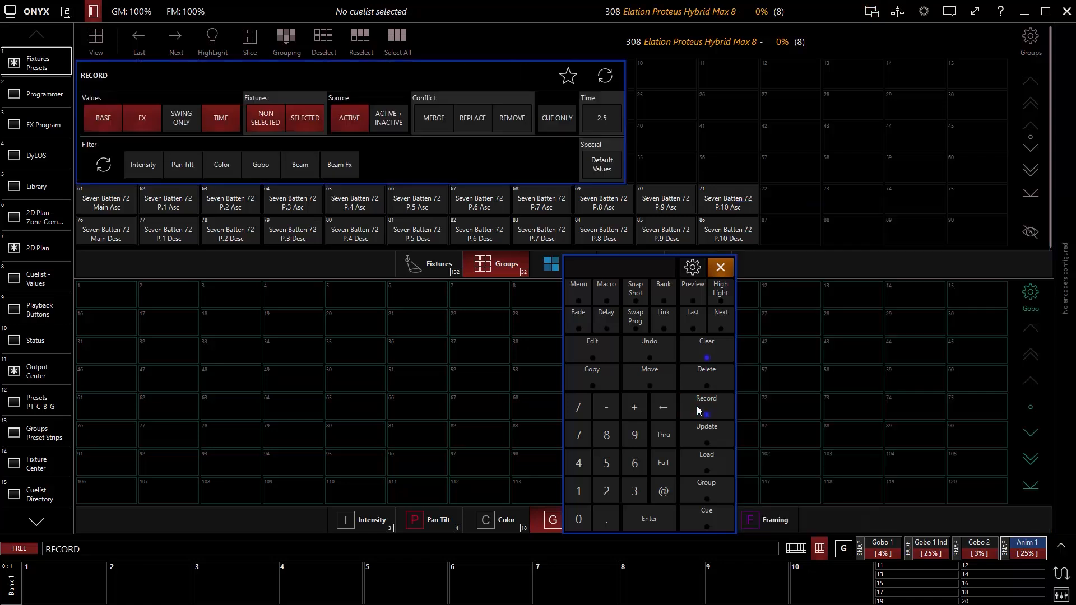
{"action": "left_click", "coordinate": [121, 300]}
{"action": "type", "text": "PRESET Gobo 1 P"}
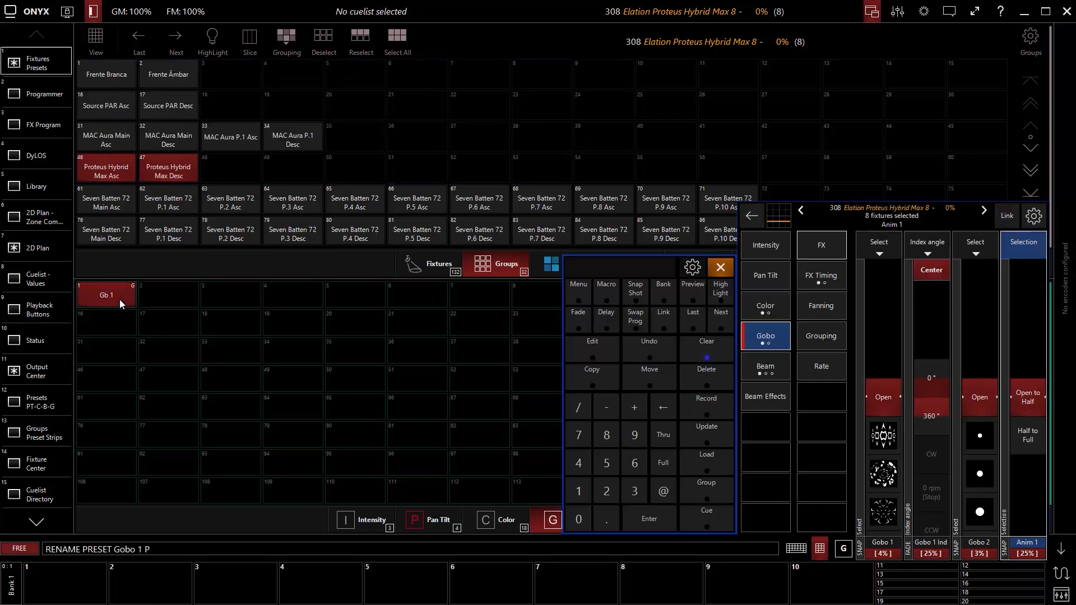
{"action": "type", "text": "roteus Gobo Aberto"}
{"action": "key", "text": "Return"}
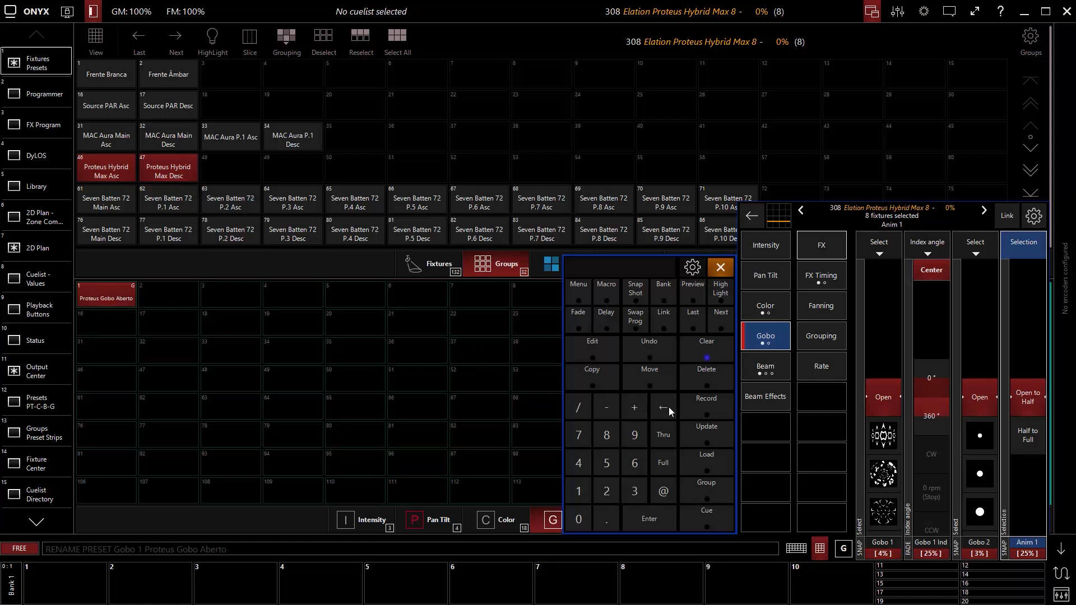
Set Gobo 1 to the first pattern after Open and record it as Gobo preset 2 named "Proteus Gobo 1"
{"action": "left_click", "coordinate": [884, 437]}
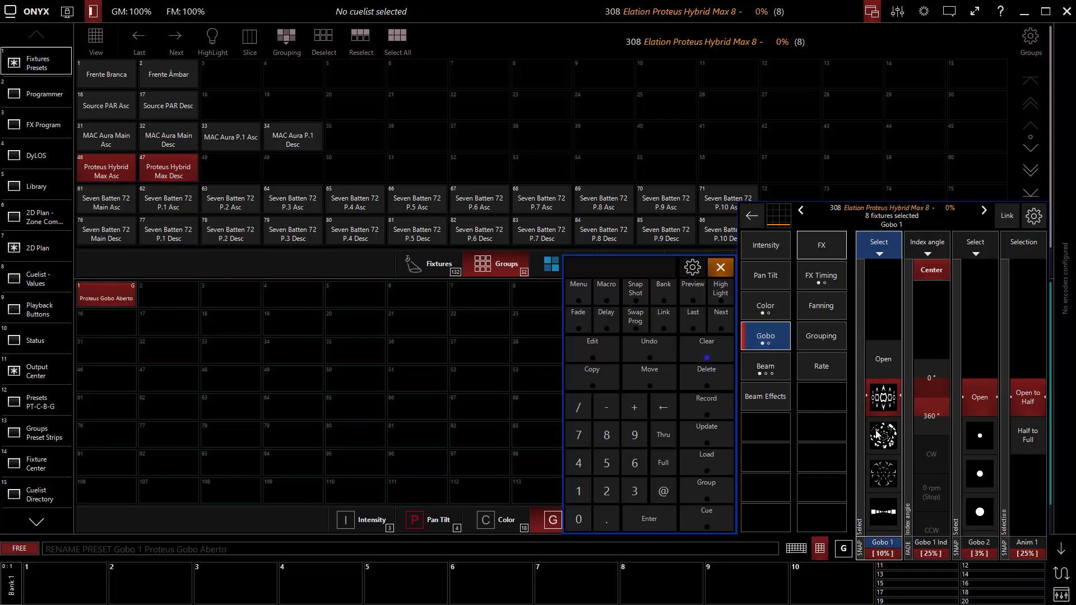
{"action": "left_click", "coordinate": [717, 402]}
{"action": "left_click", "coordinate": [177, 301]}
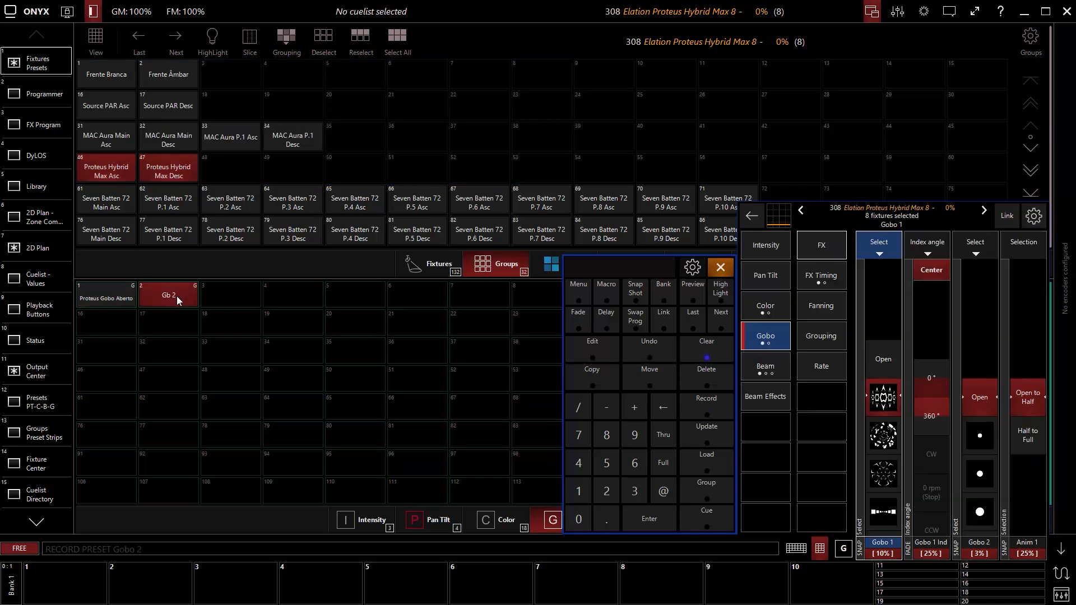
{"action": "type", "text": "PRESET Gobo 2 Proteus Gobo 1"}
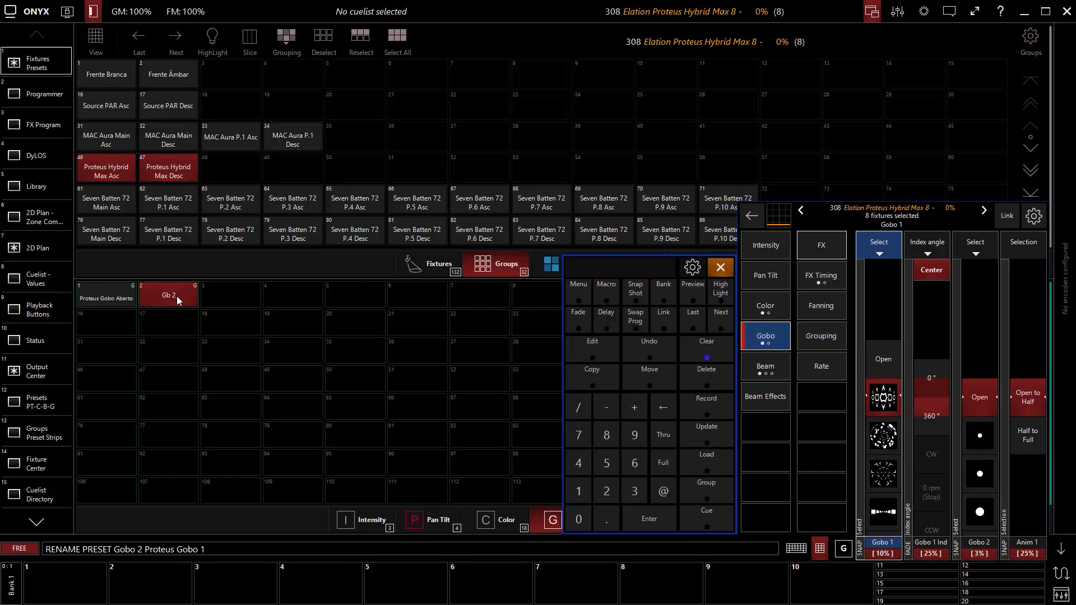
{"action": "key", "text": "Return"}
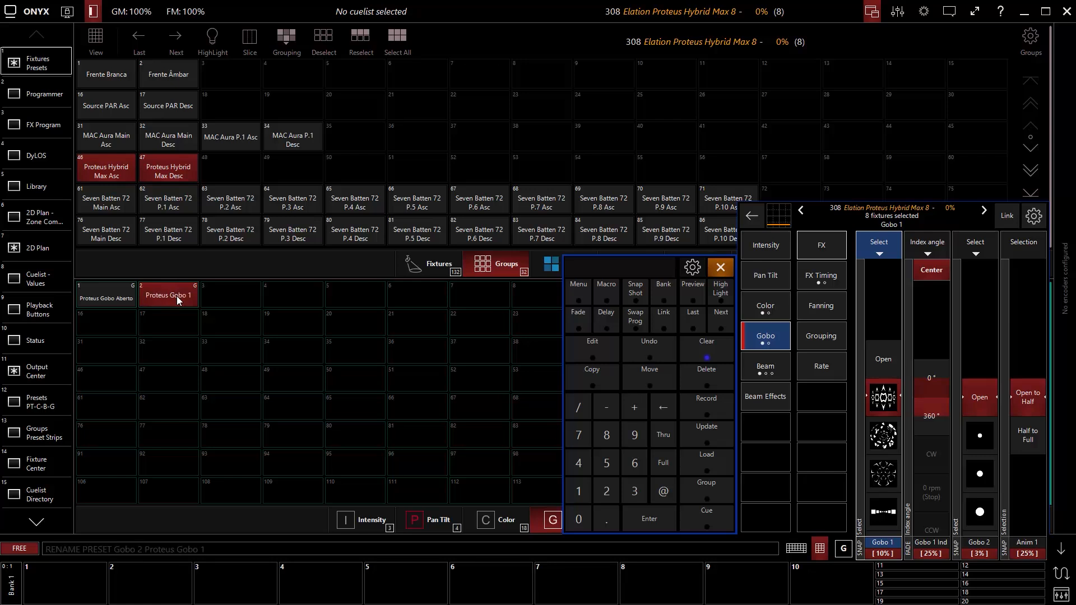
Advance Gobo 1 to the second pattern and record it as Gobo preset 3 named "Proteus Gobo 2"
{"action": "scroll", "coordinate": [883, 437], "scroll_direction": "down", "scroll_amount": 1}
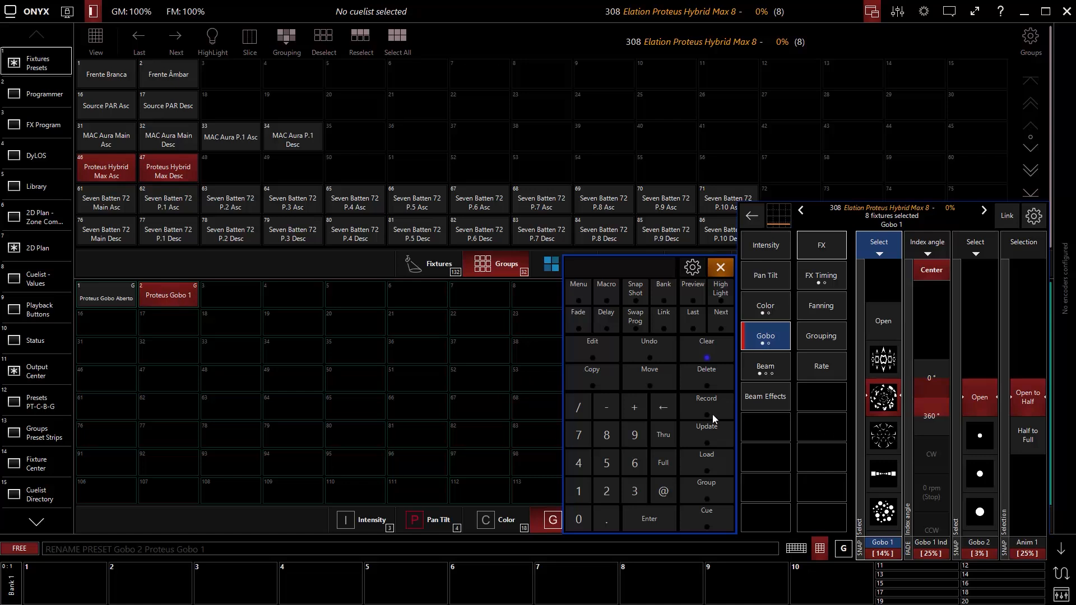
{"action": "left_click", "coordinate": [714, 415]}
{"action": "left_click", "coordinate": [232, 297]}
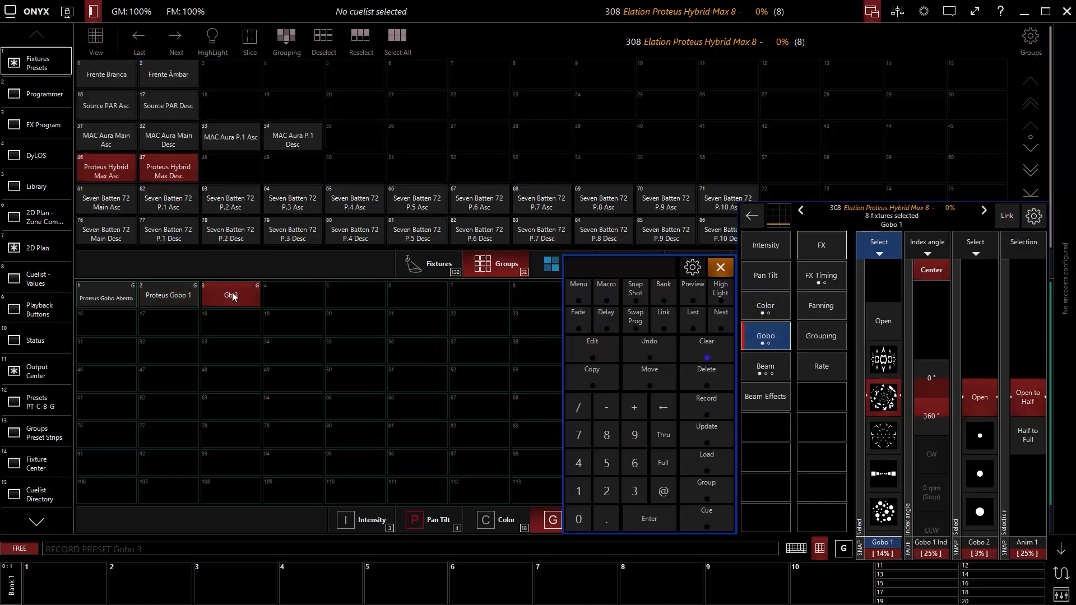
{"action": "type", "text": "Proteus"}
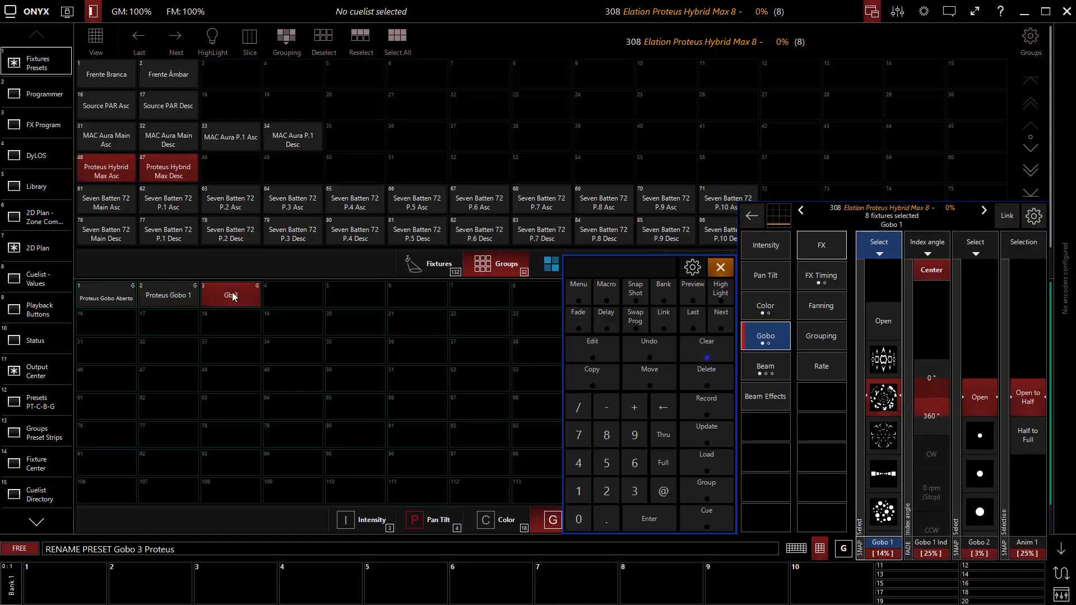
{"action": "type", "text": " Gobo 2"}
{"action": "key", "text": "Return"}
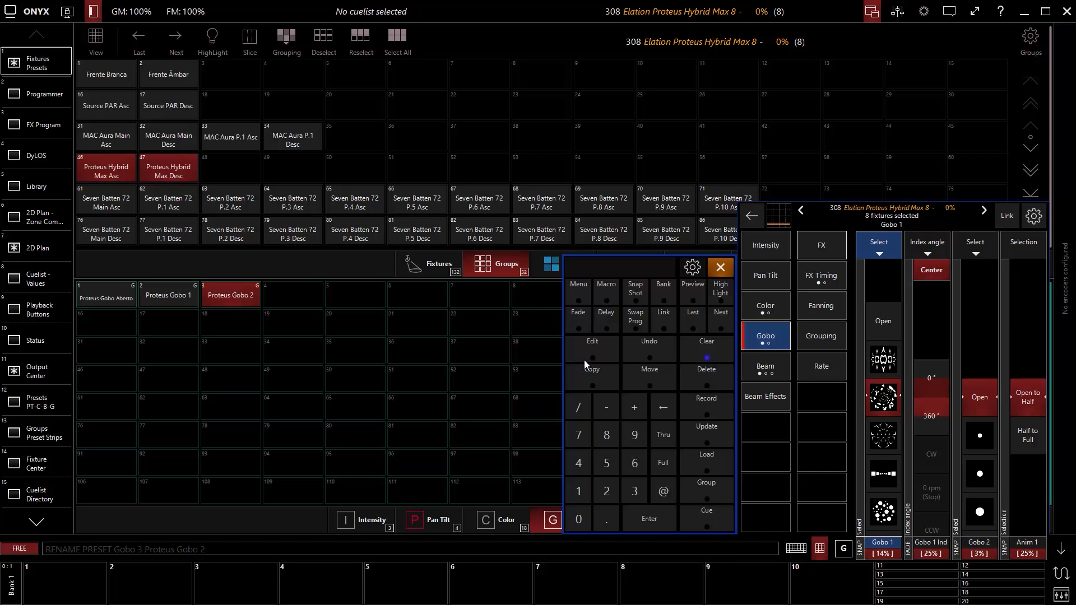
Clear the programmer and fixture selection, and hide the command keypad and the parameter controls
{"action": "left_click", "coordinate": [709, 353]}
{"action": "left_click", "coordinate": [709, 353]}
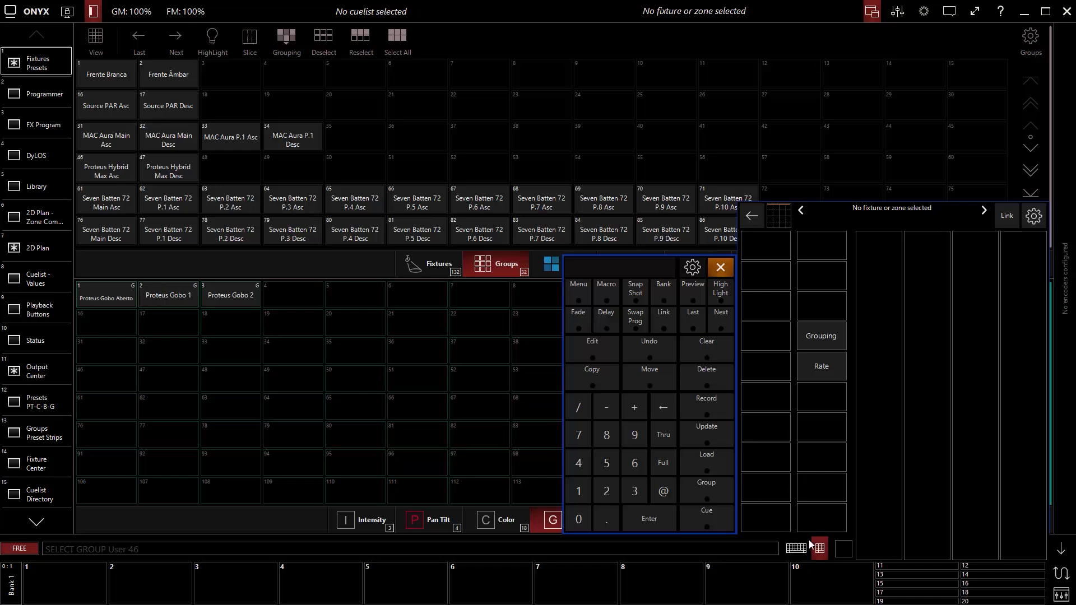
{"action": "left_click", "coordinate": [819, 549]}
{"action": "left_click", "coordinate": [1062, 552]}
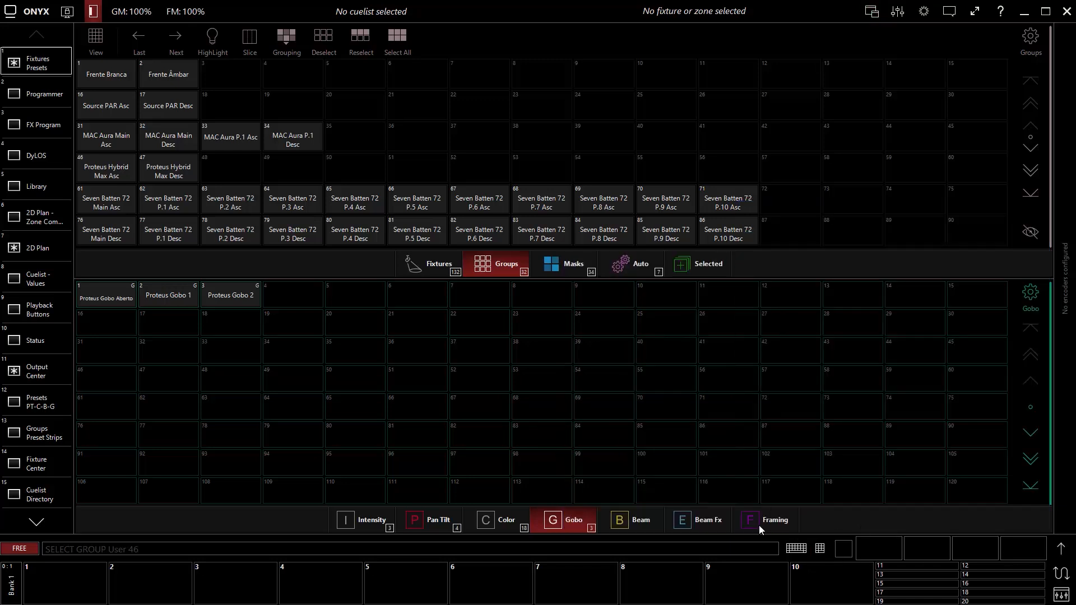
Review the recorded Intensity, Pan Tilt, Color and Gobo presets, and return to the Intensity presets
{"action": "left_click", "coordinate": [367, 523]}
{"action": "left_click", "coordinate": [440, 523]}
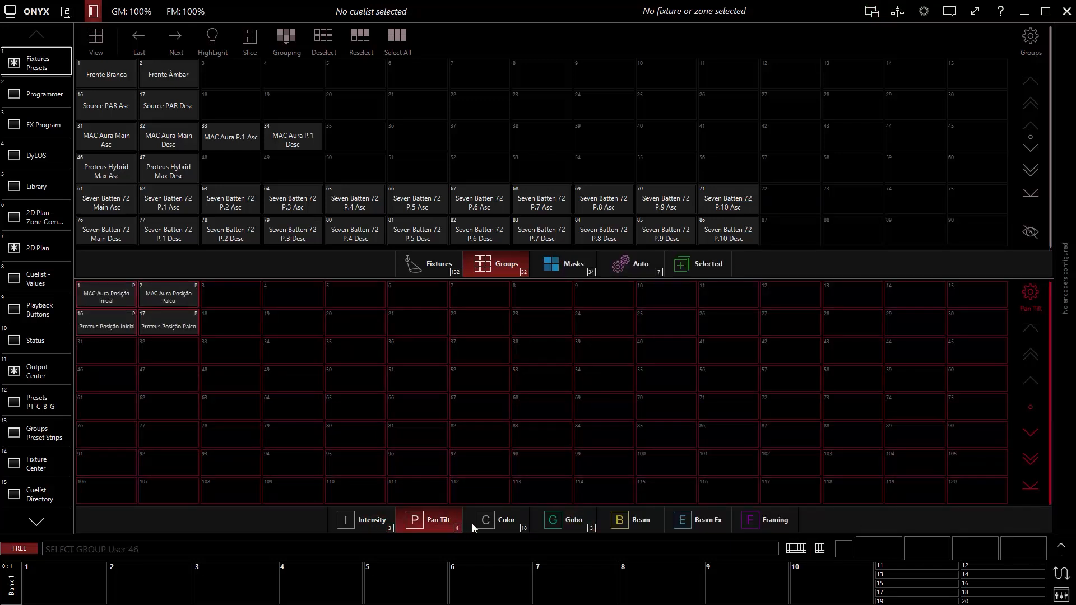
{"action": "left_click", "coordinate": [506, 523]}
{"action": "left_click", "coordinate": [568, 524]}
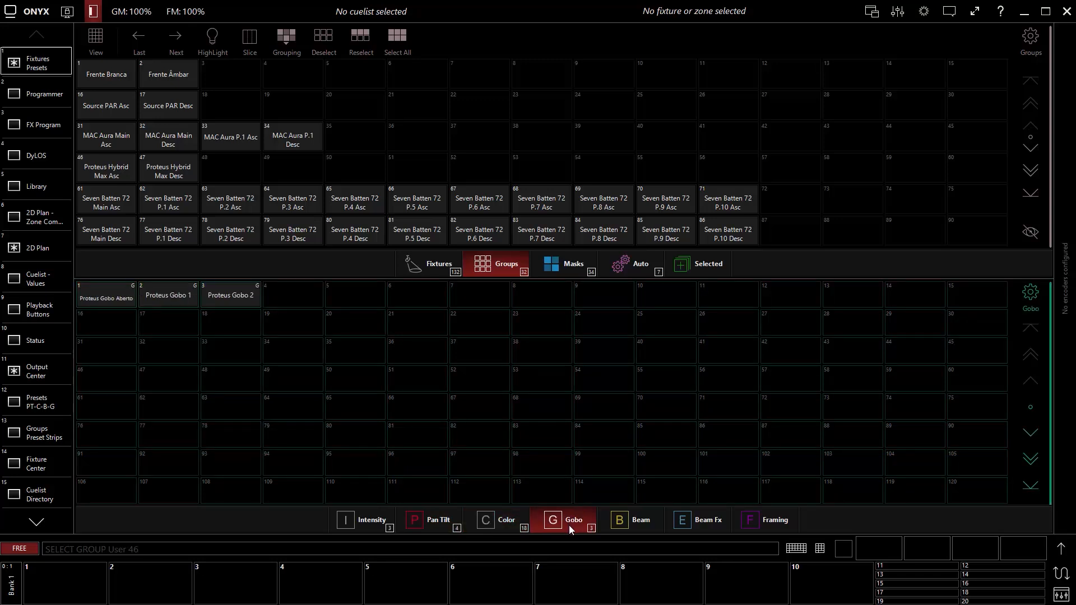
{"action": "left_click", "coordinate": [365, 520]}
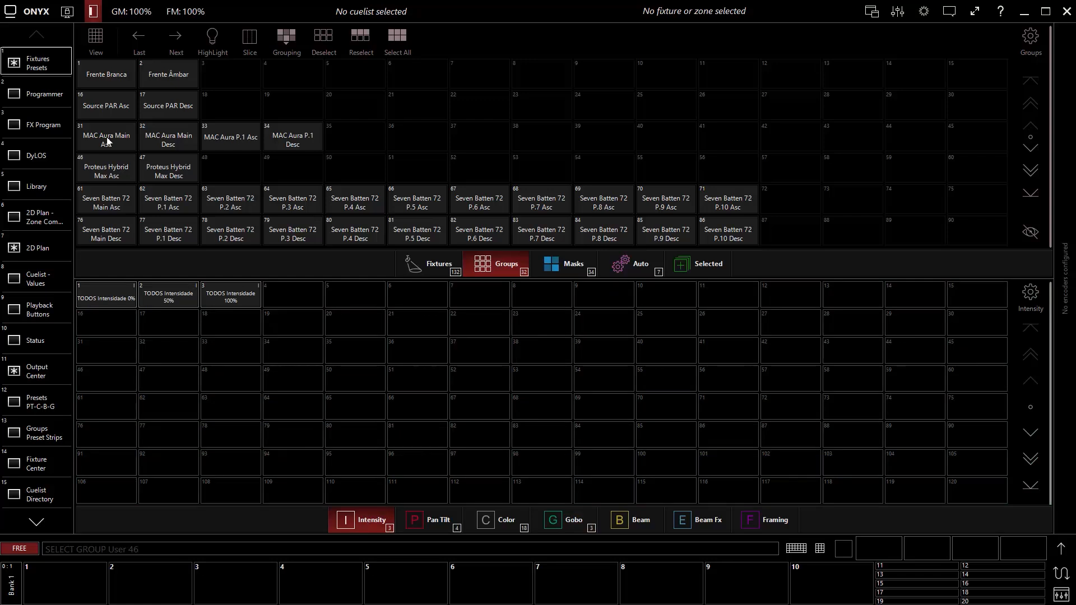